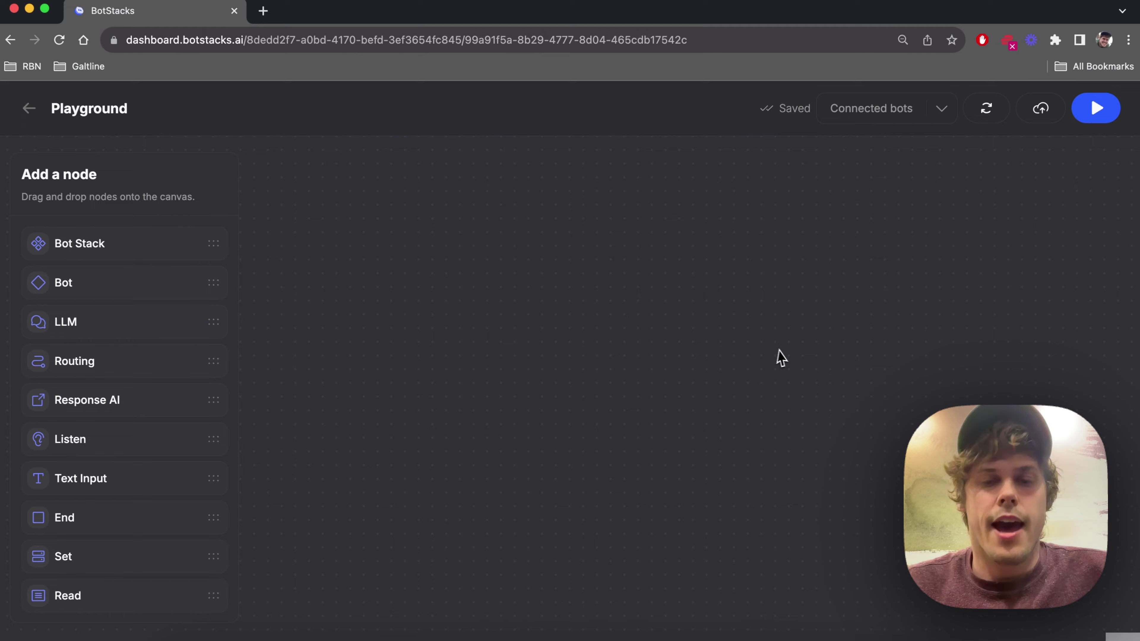
Position the Start node near the upper edge of the canvas, leaving free space beneath it for further nodes.
left_click_drag(707, 388, 646, 217)
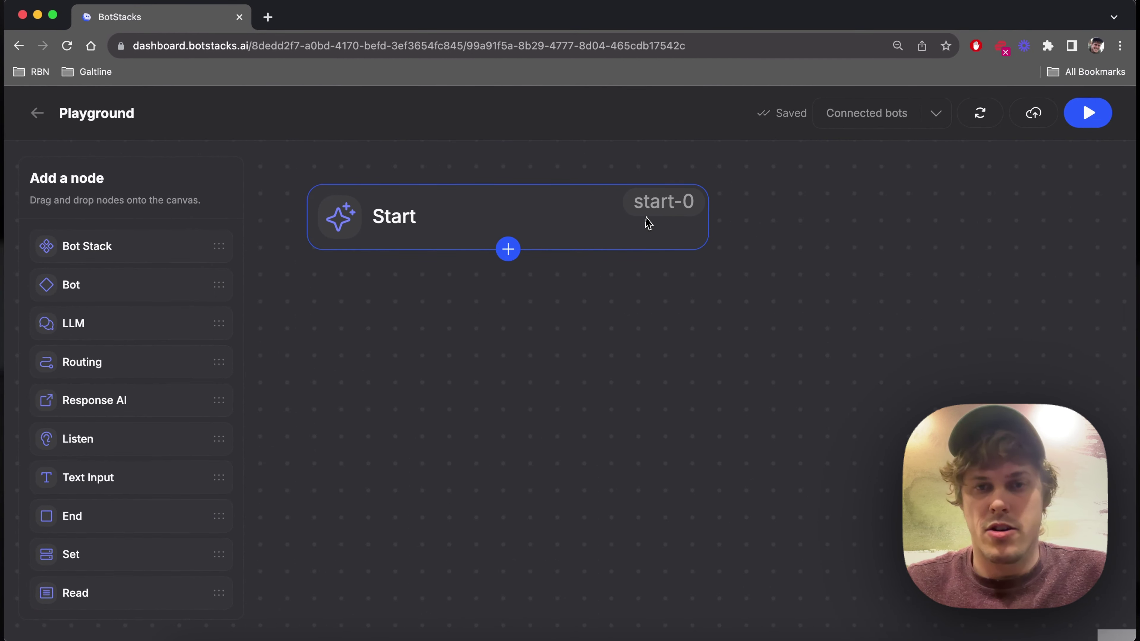
scroll(647, 222, "down", 5)
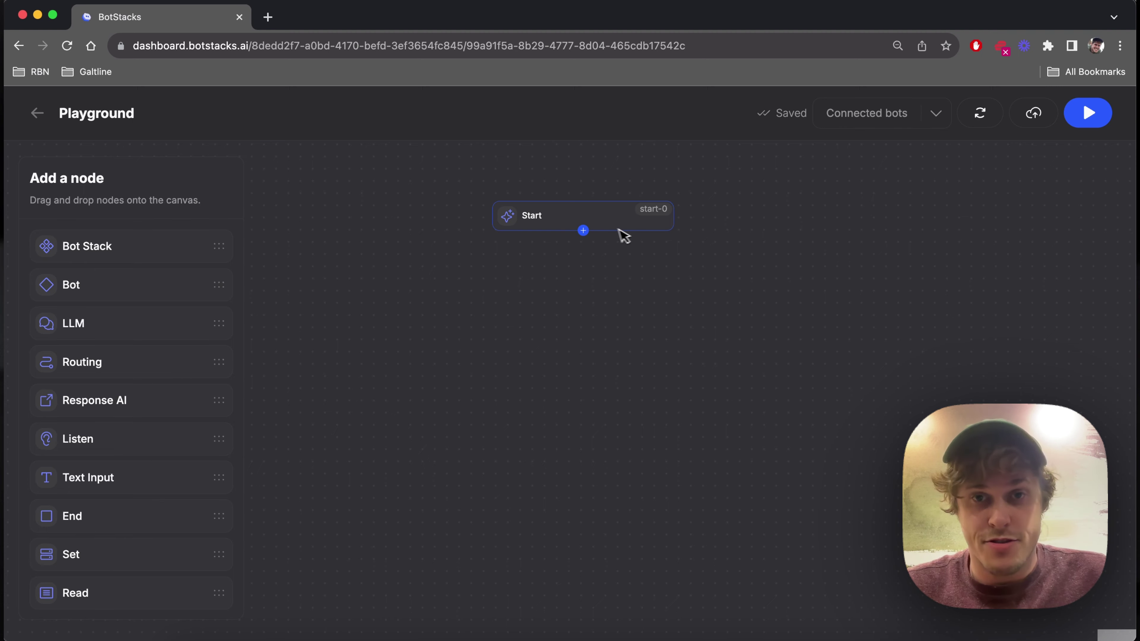
left_click_drag(624, 236, 469, 184)
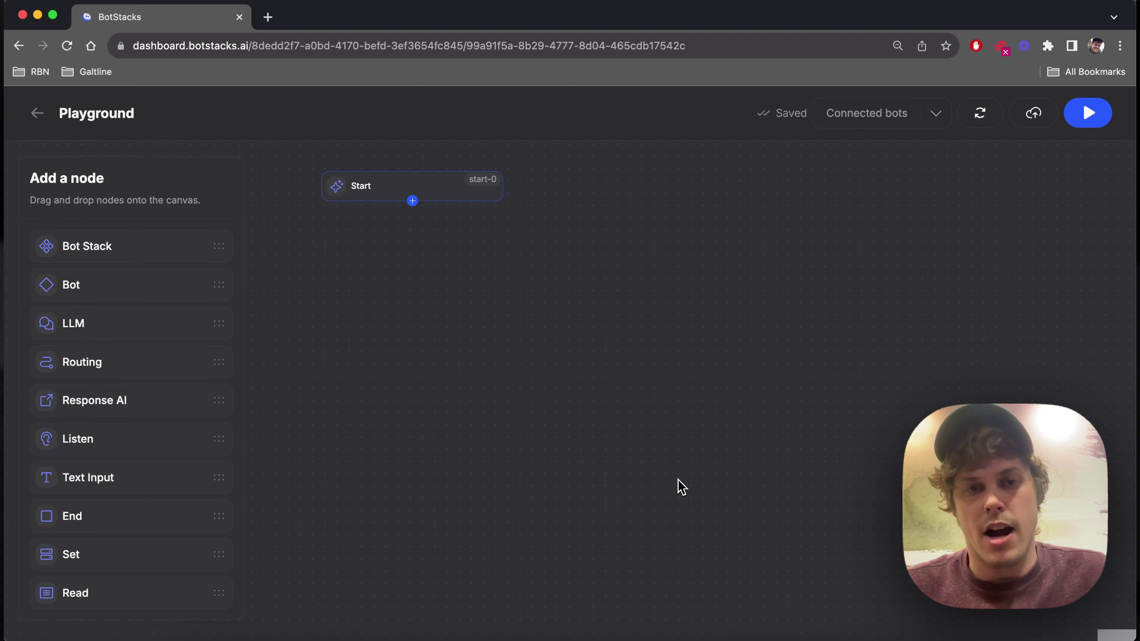
left_click_drag(463, 201, 463, 209)
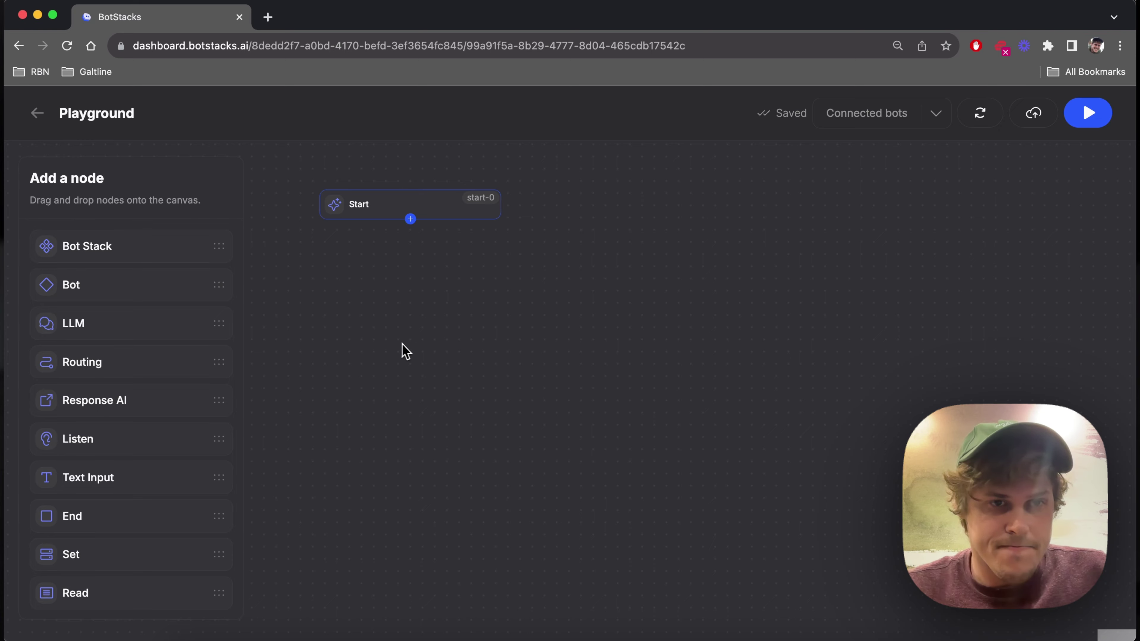
scroll(425, 328, "left", 3)
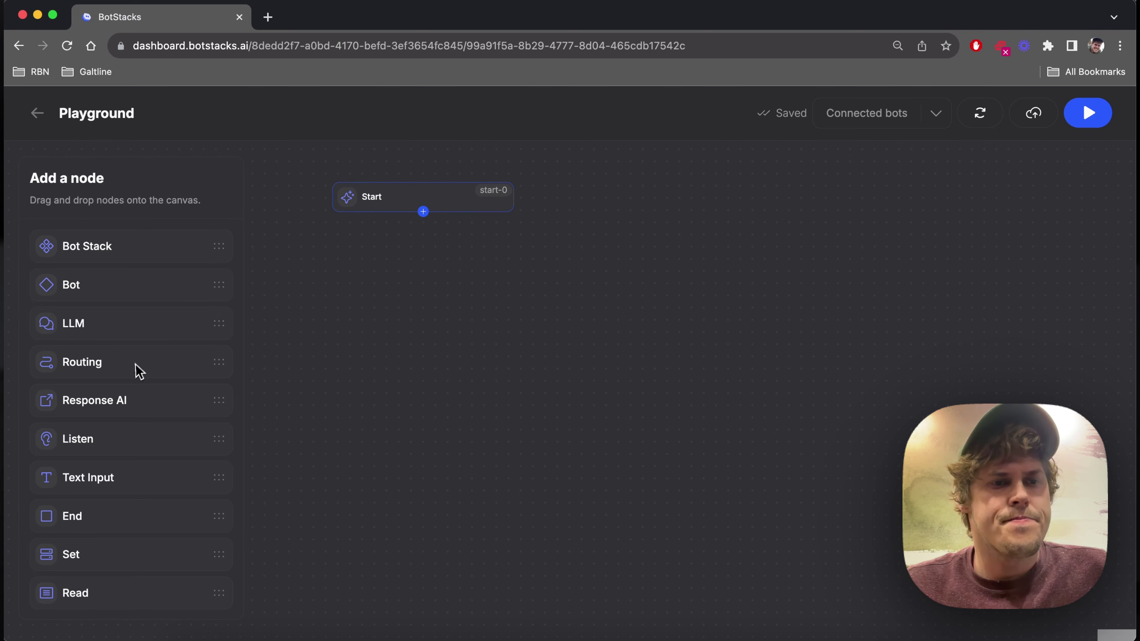
Add a Routing node to the canvas and line it up beneath the Start node.
left_click_drag(64, 366, 338, 292)
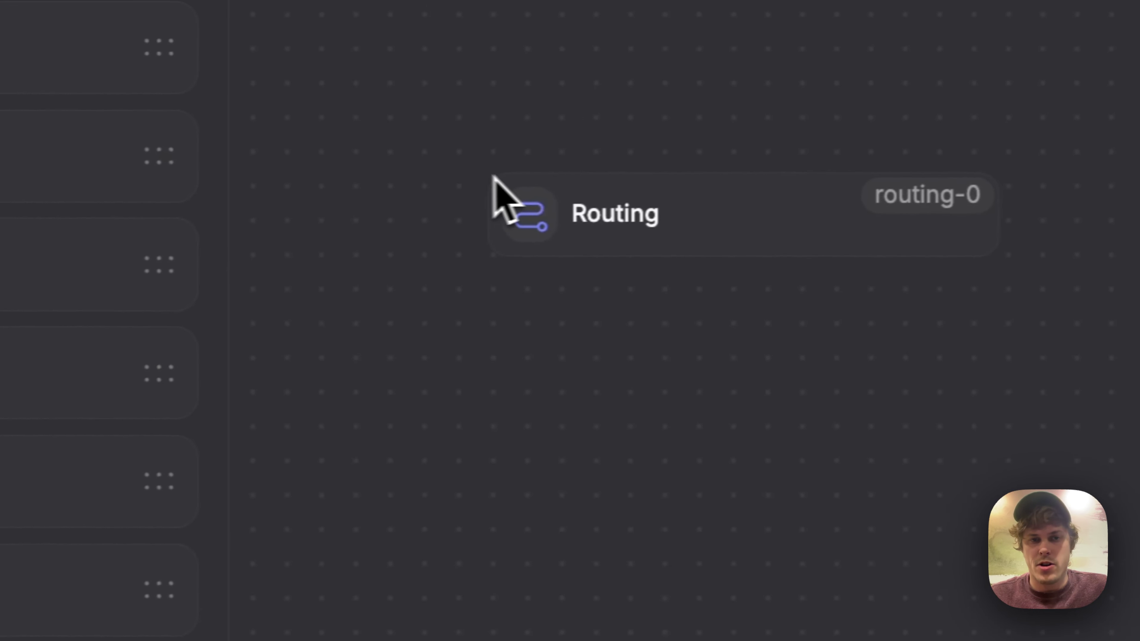
left_click_drag(731, 215, 654, 154)
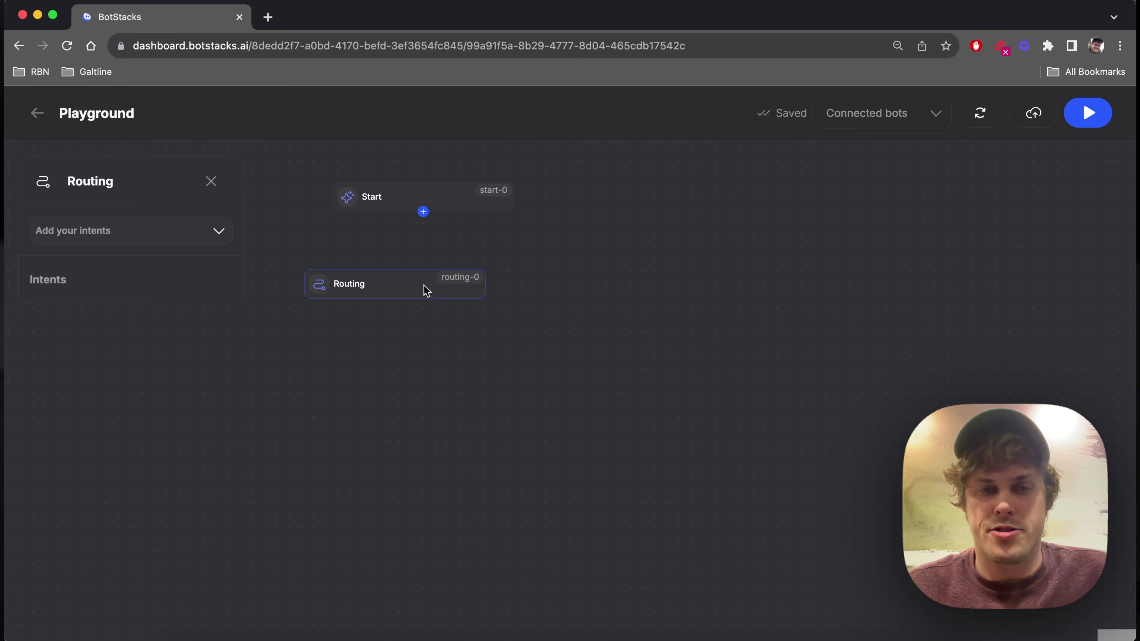
left_click_drag(424, 286, 420, 296)
left_click_drag(483, 202, 463, 203)
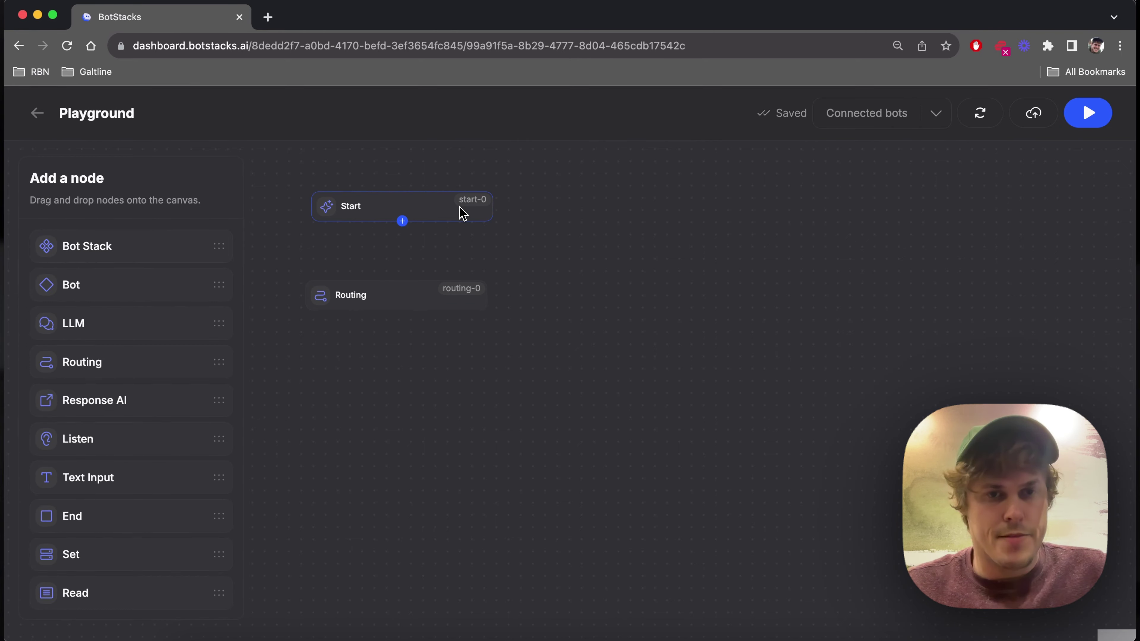
Create a new intent for the Routing node, named End, with the utterance Goodbye.
left_click(435, 295)
left_click(193, 234)
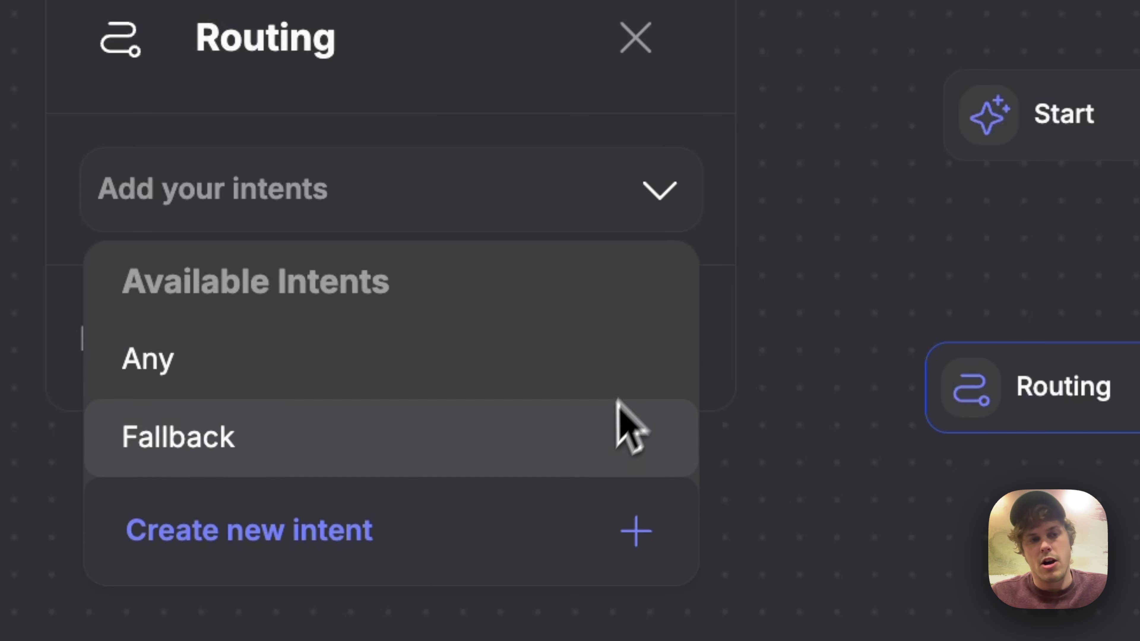
left_click(580, 532)
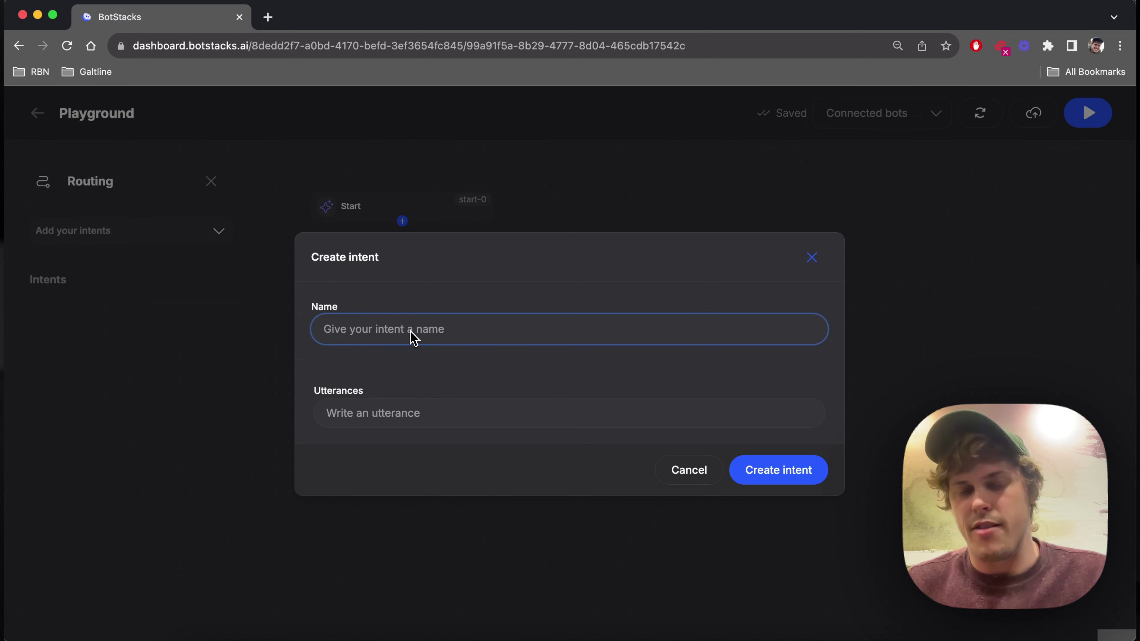
type("End")
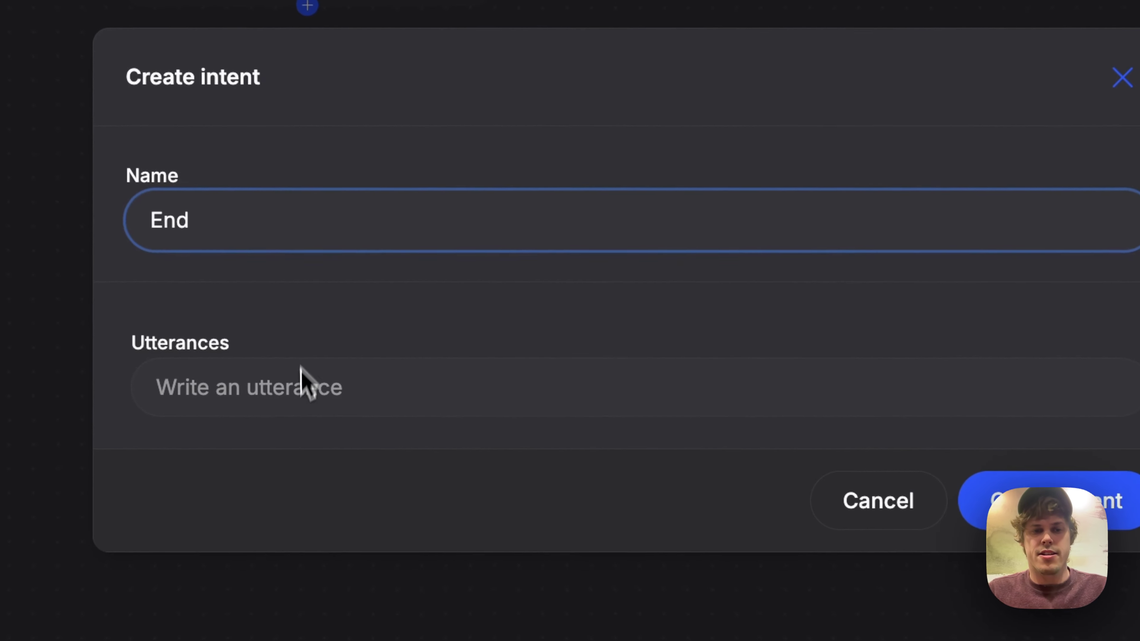
left_click(410, 414)
type("Good")
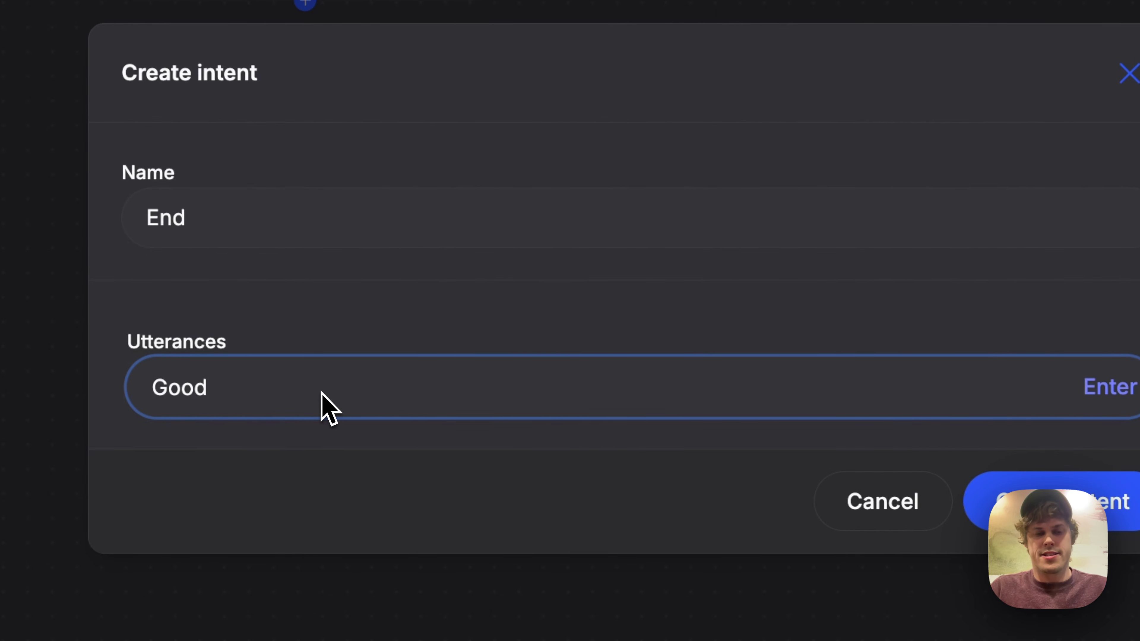
left_click(1100, 395)
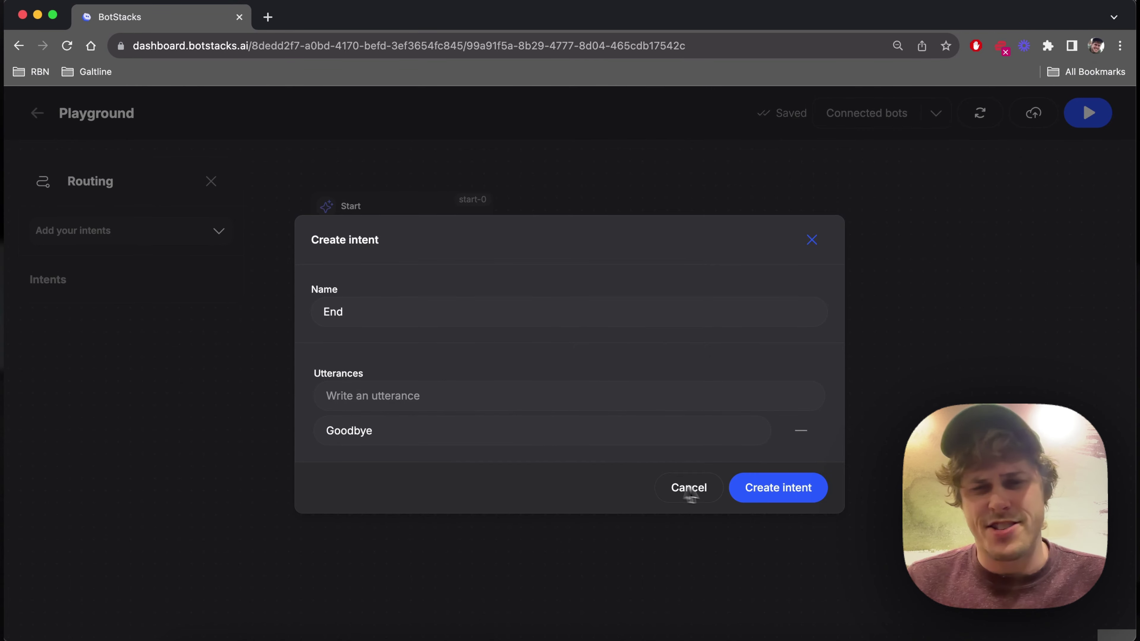
left_click(791, 498)
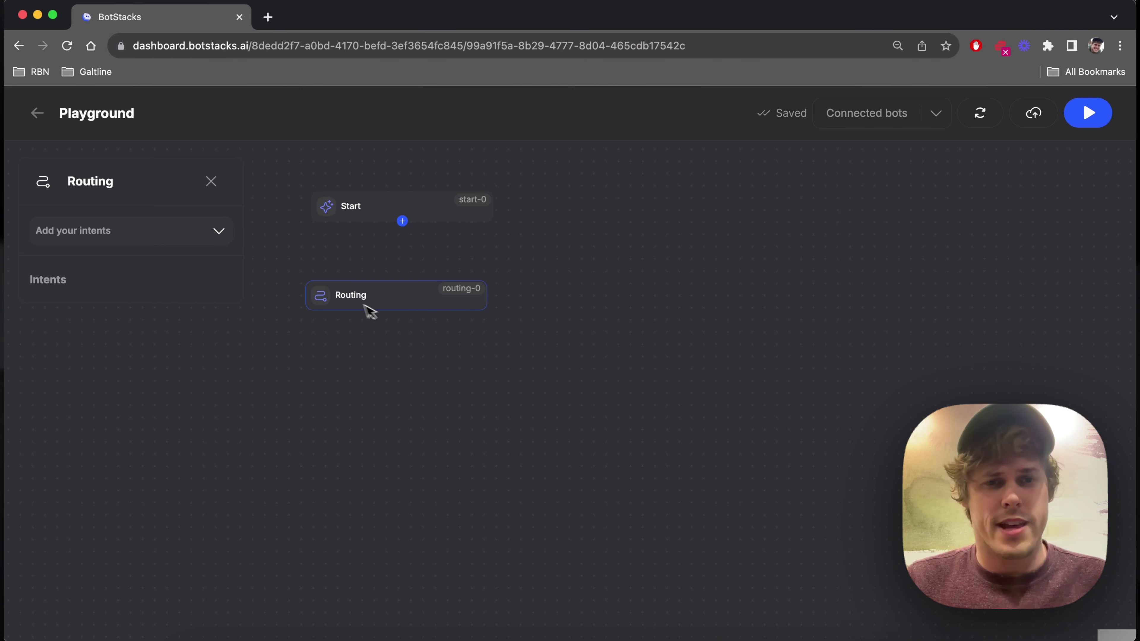
Assign the End and Fallback intents to the Routing node.
left_click(491, 306)
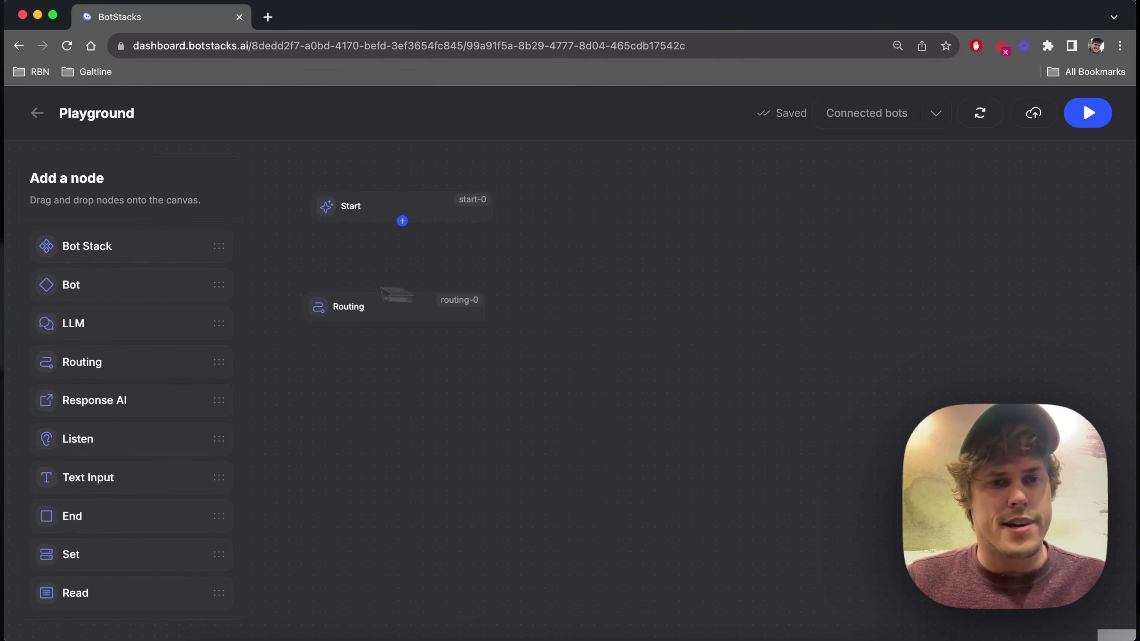
left_click(434, 315)
left_click(119, 231)
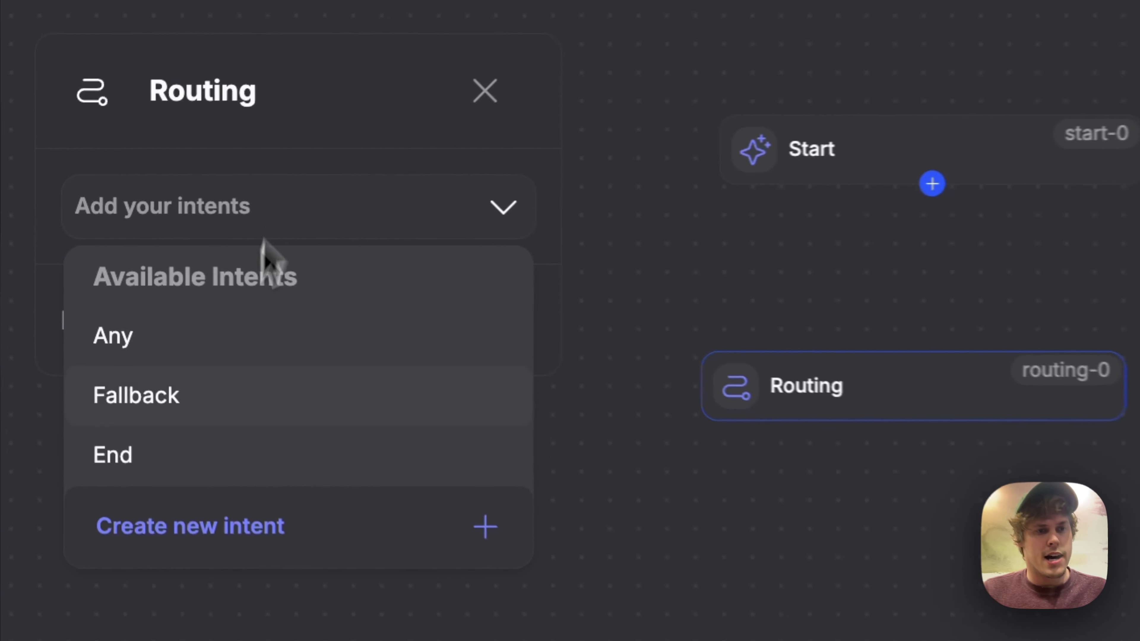
left_click(93, 337)
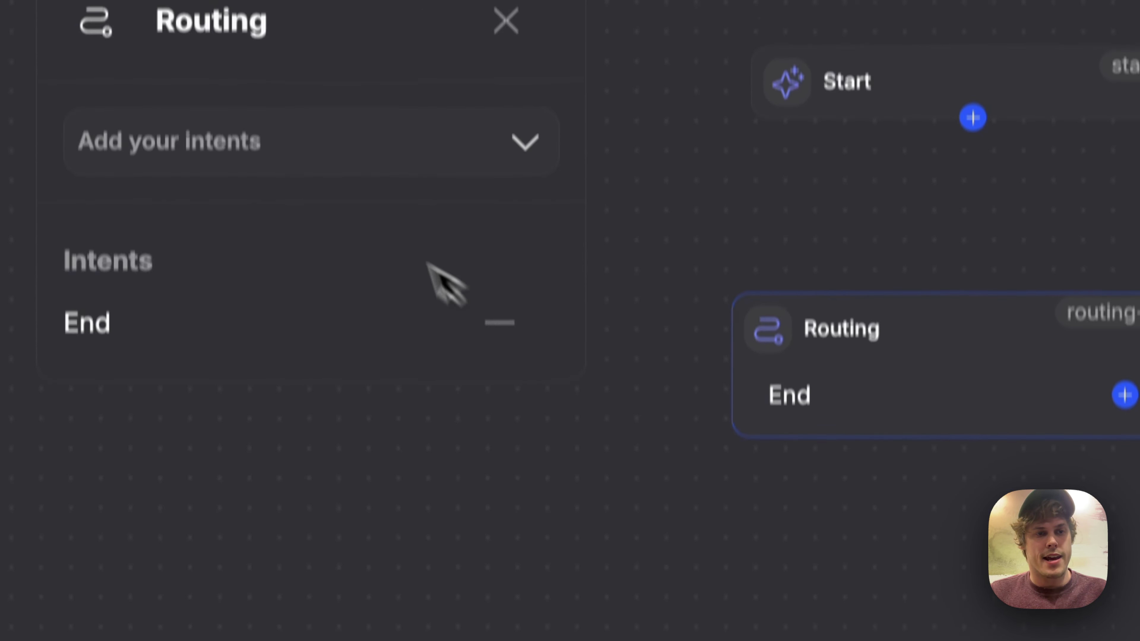
left_click(412, 161)
left_click(373, 426)
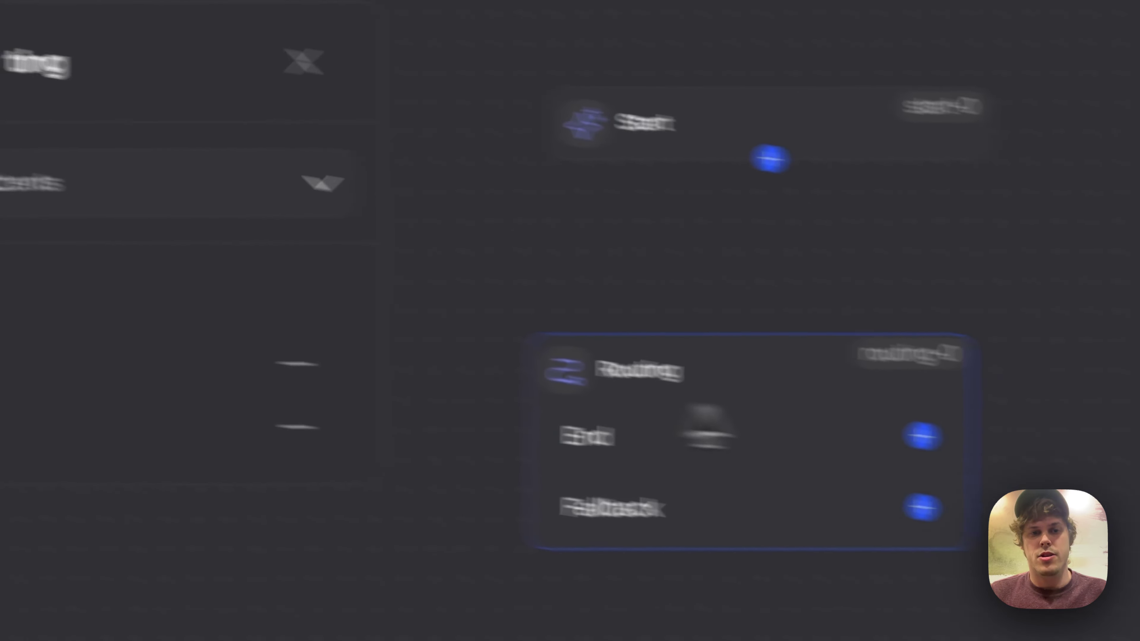
Connect the Start node to the Routing node and straighten their alignment, closing the routing settings.
left_click_drag(607, 305, 602, 334)
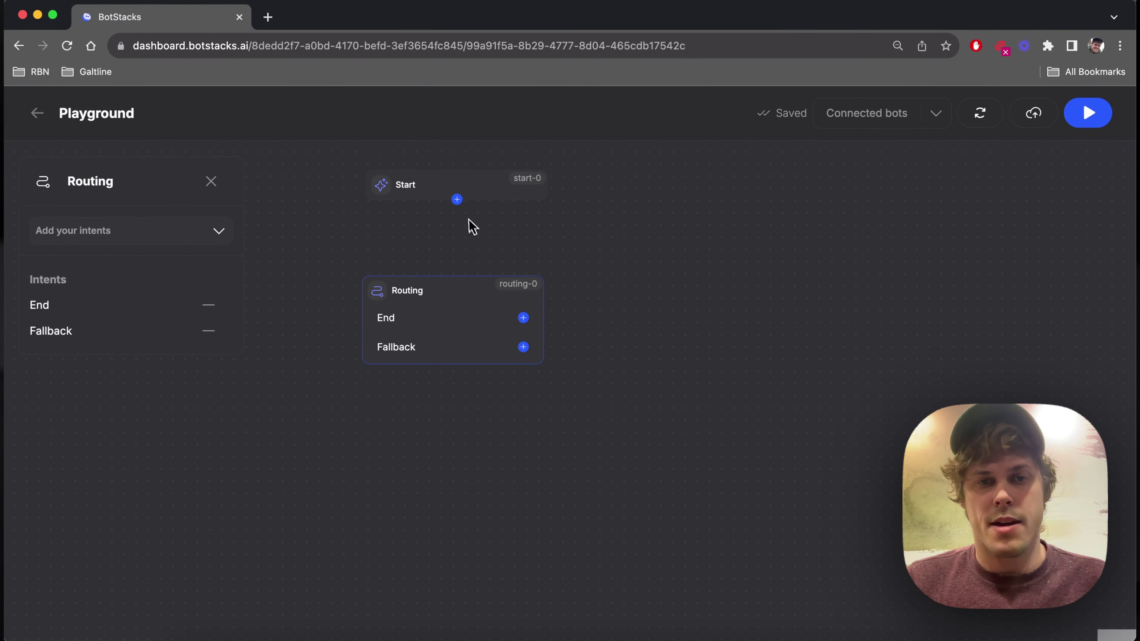
left_click_drag(457, 201, 457, 291)
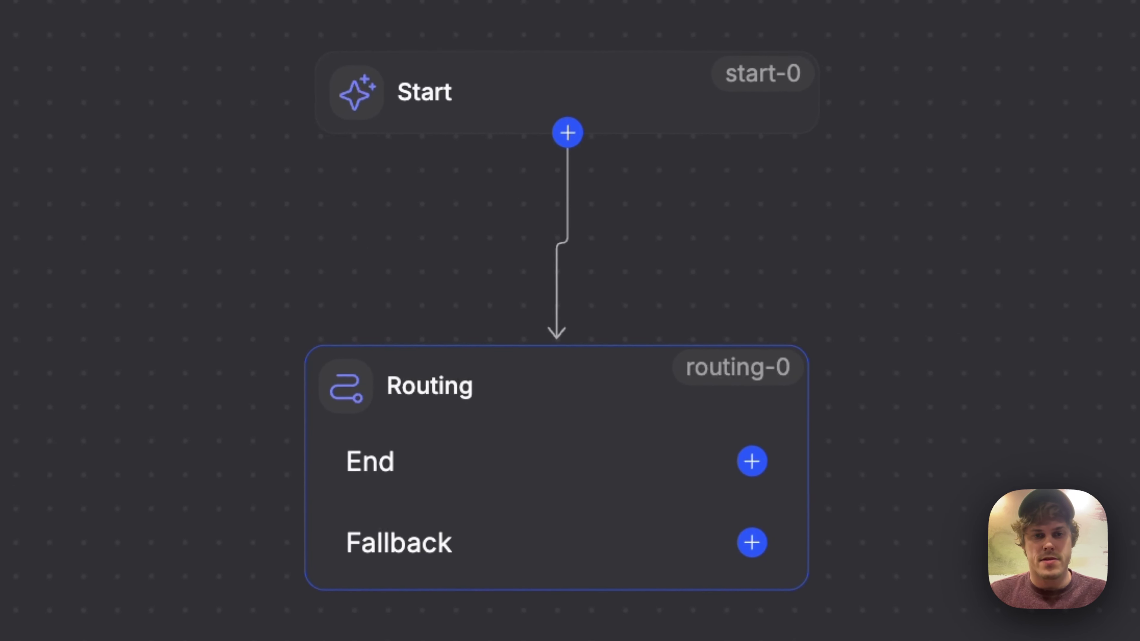
mouse_move(717, 391)
left_mouse_down()
mouse_move(730, 382)
mouse_move(705, 390)
left_mouse_up()
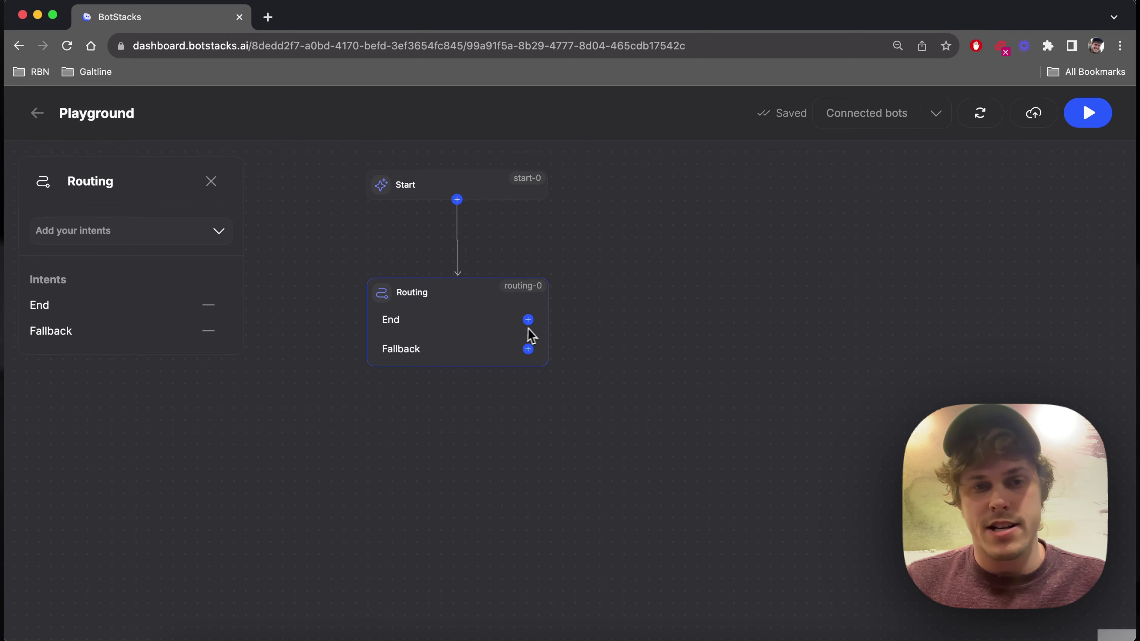
left_click(211, 181)
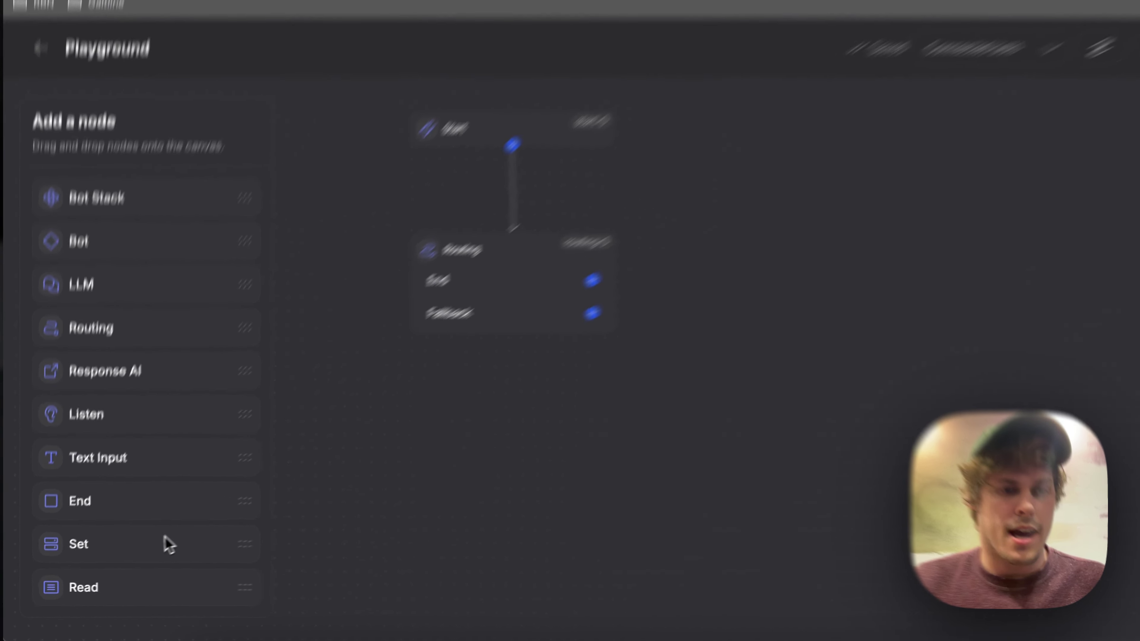
Try linking the Routing node's End intent to a new End conversation node, and delete that node.
left_click_drag(148, 514, 473, 498)
left_click_drag(732, 415, 875, 332)
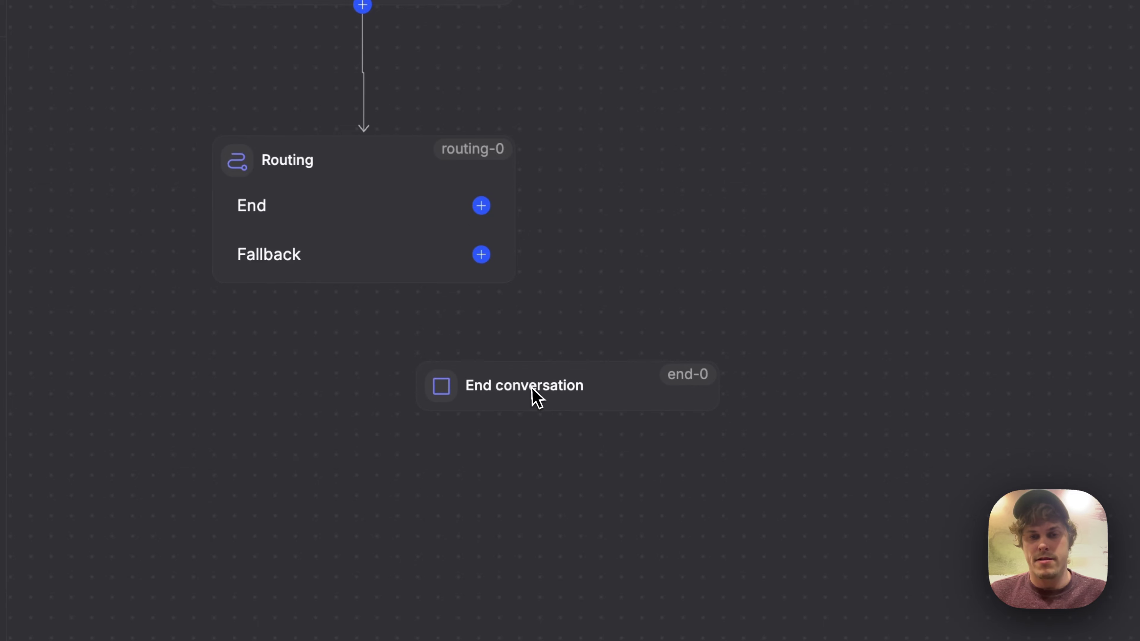
left_click_drag(534, 206, 566, 366)
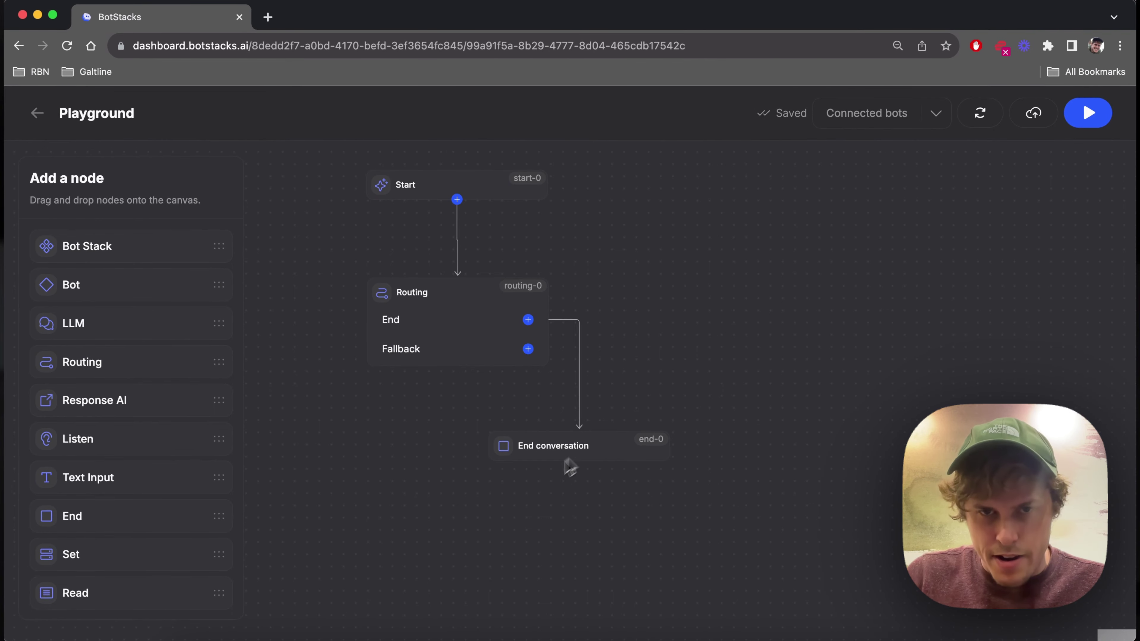
left_click_drag(590, 453, 631, 341)
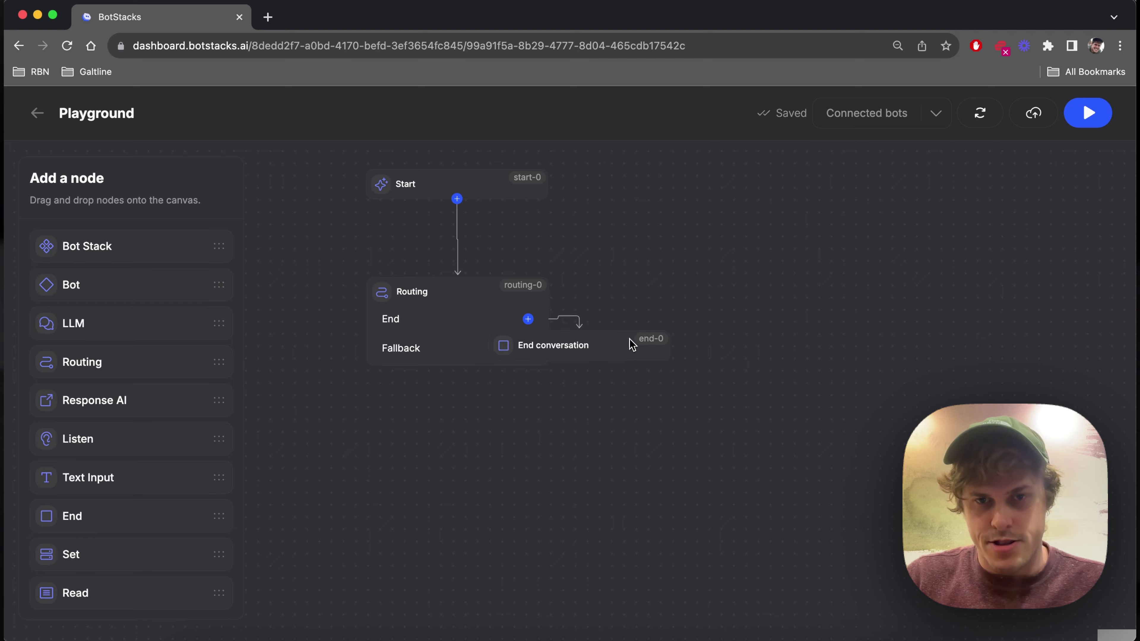
key("BackSpace")
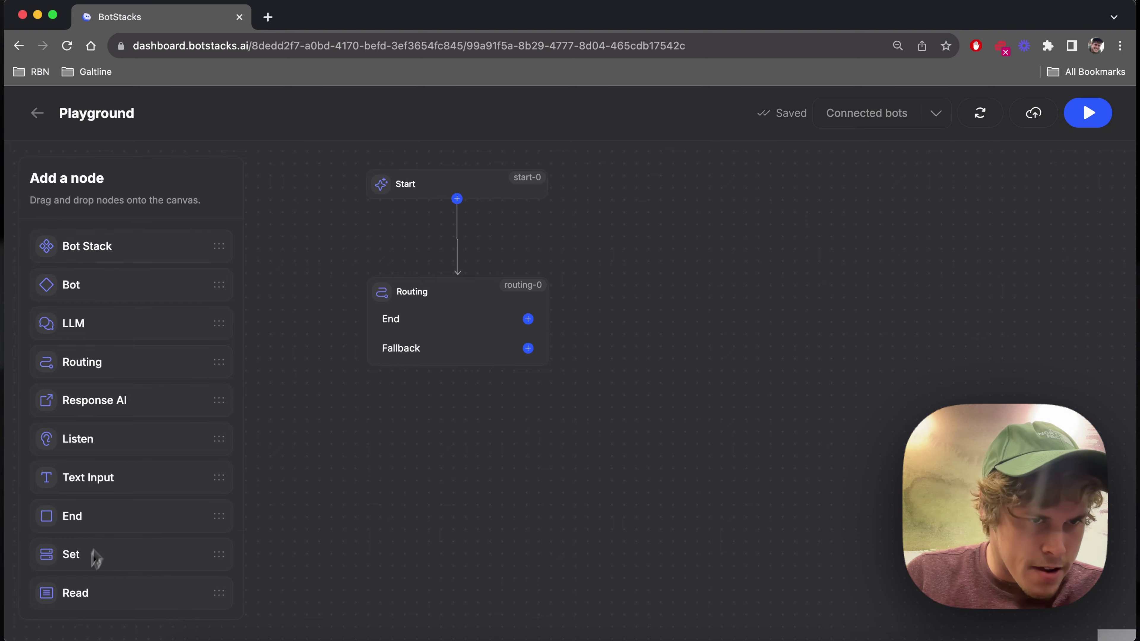
Add a Text node reading "Thanks for chatting. Goodbye." below the Routing node and link the End intent to it.
left_click_drag(112, 485, 525, 384)
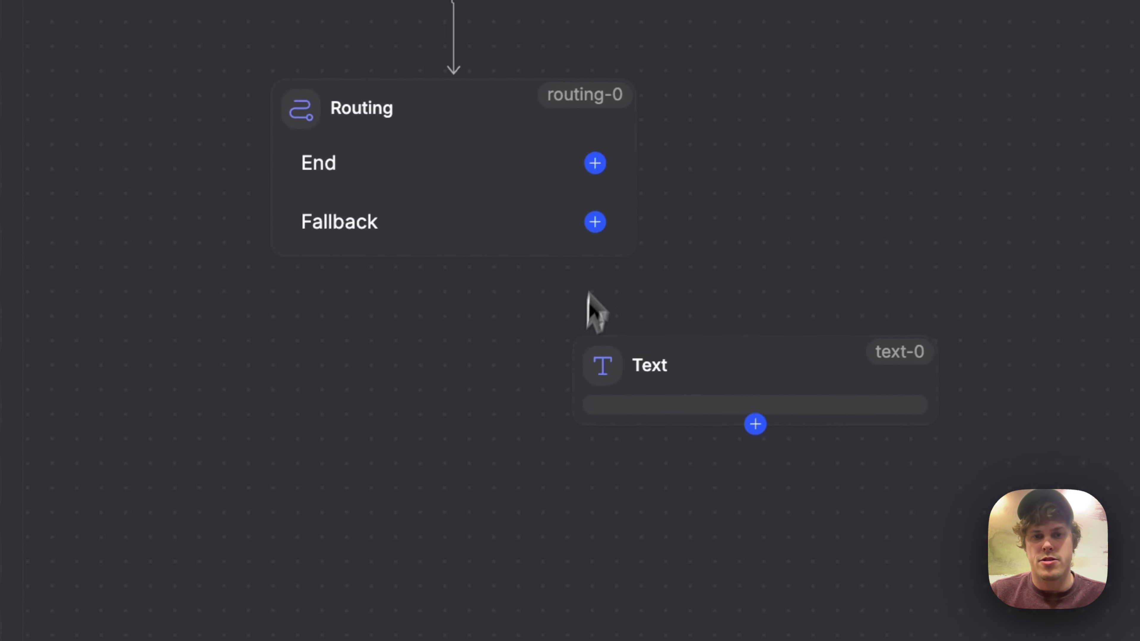
left_click_drag(595, 163, 720, 377)
left_click(166, 229)
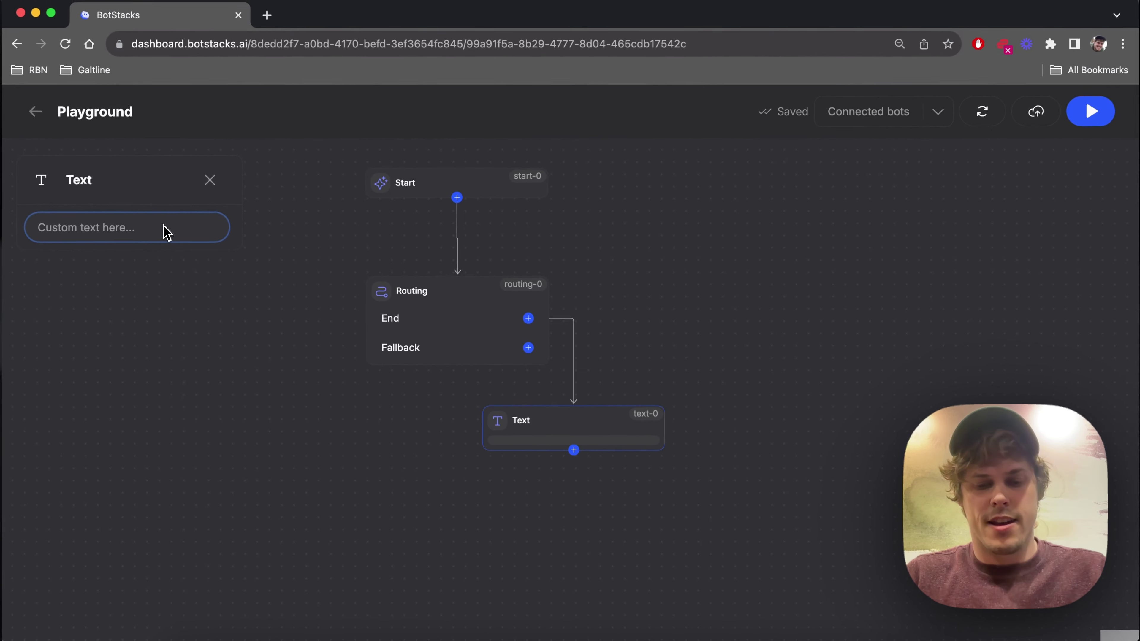
type("G")
key("BackSpace")
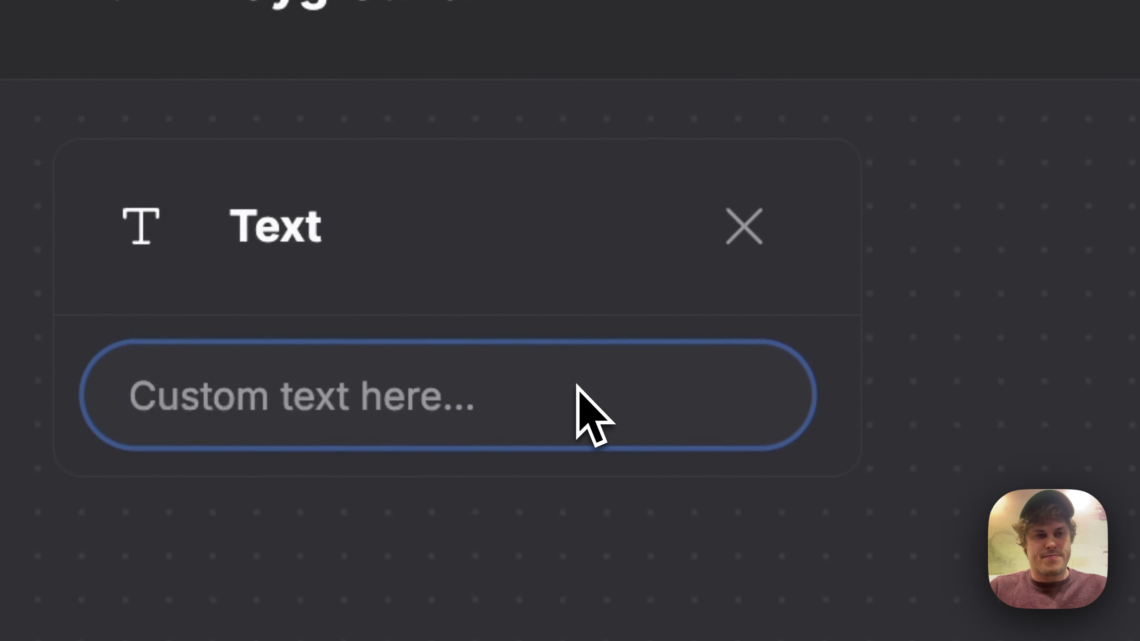
type("Thank")
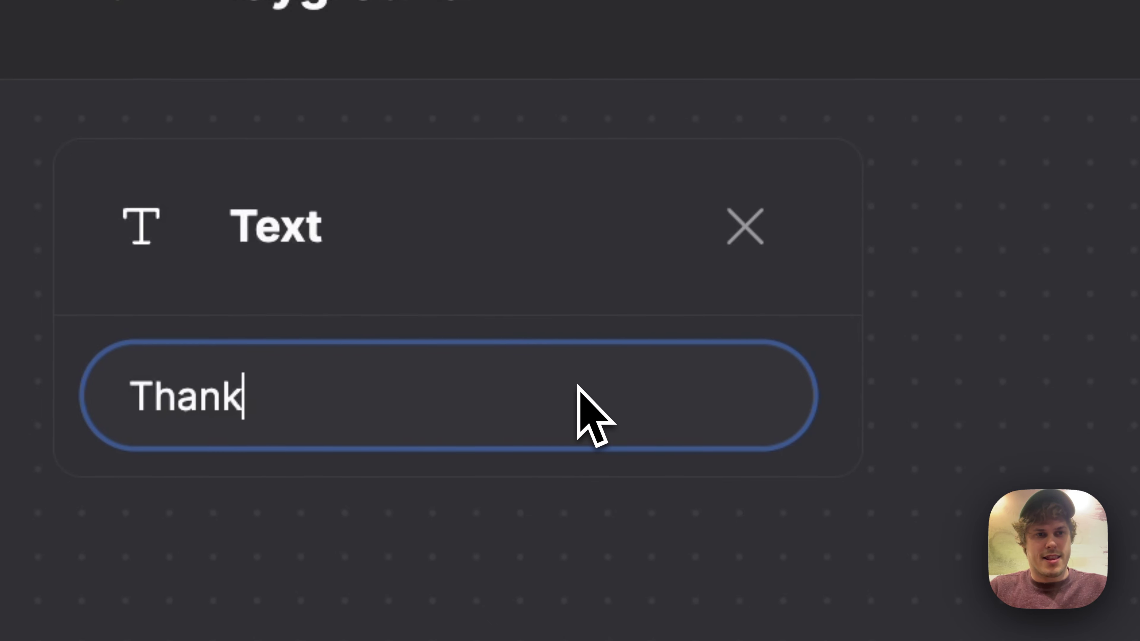
type("s for chatting.")
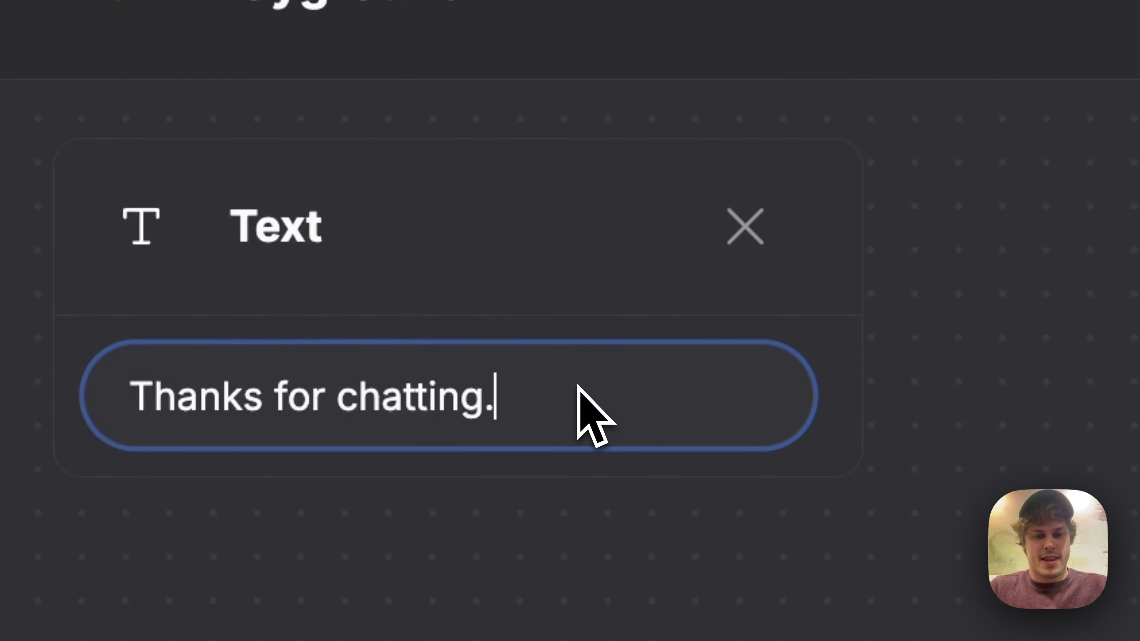
type(" Goodbye.")
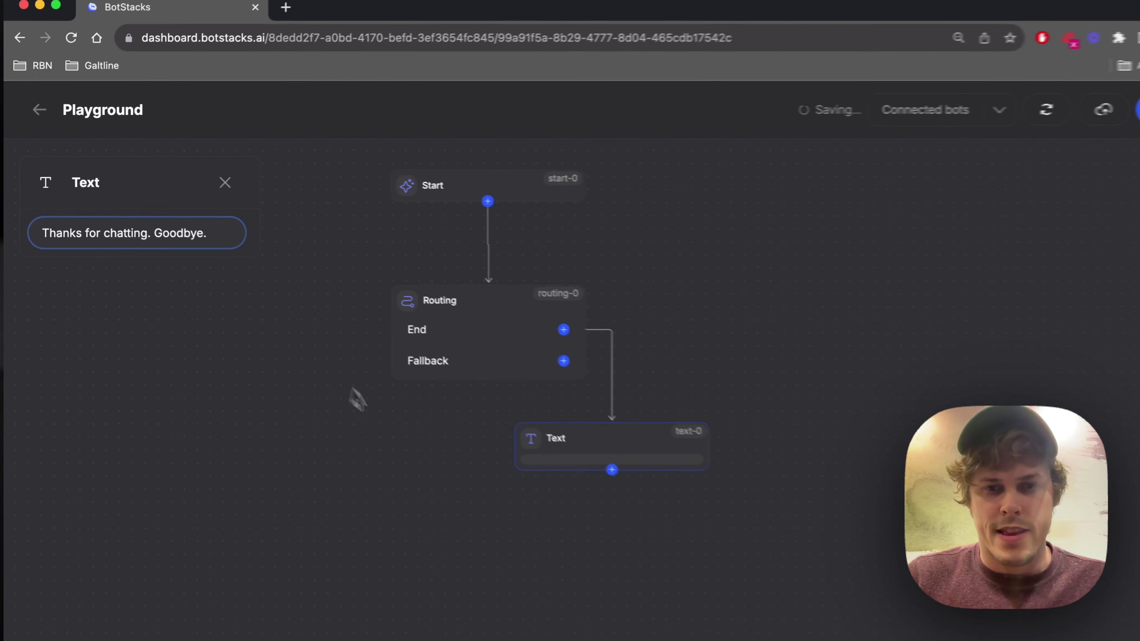
left_click(385, 418)
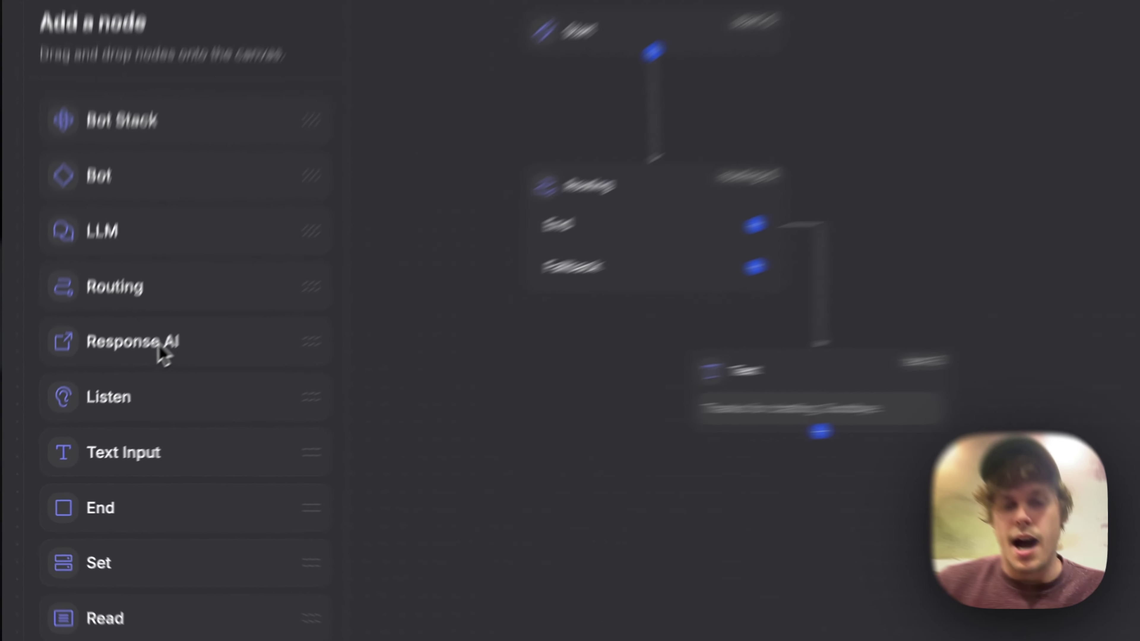
Add a Response AI node beneath the Text node and connect the Text node to it.
left_click_drag(103, 409, 424, 480)
left_click_drag(58, 238, 942, 446)
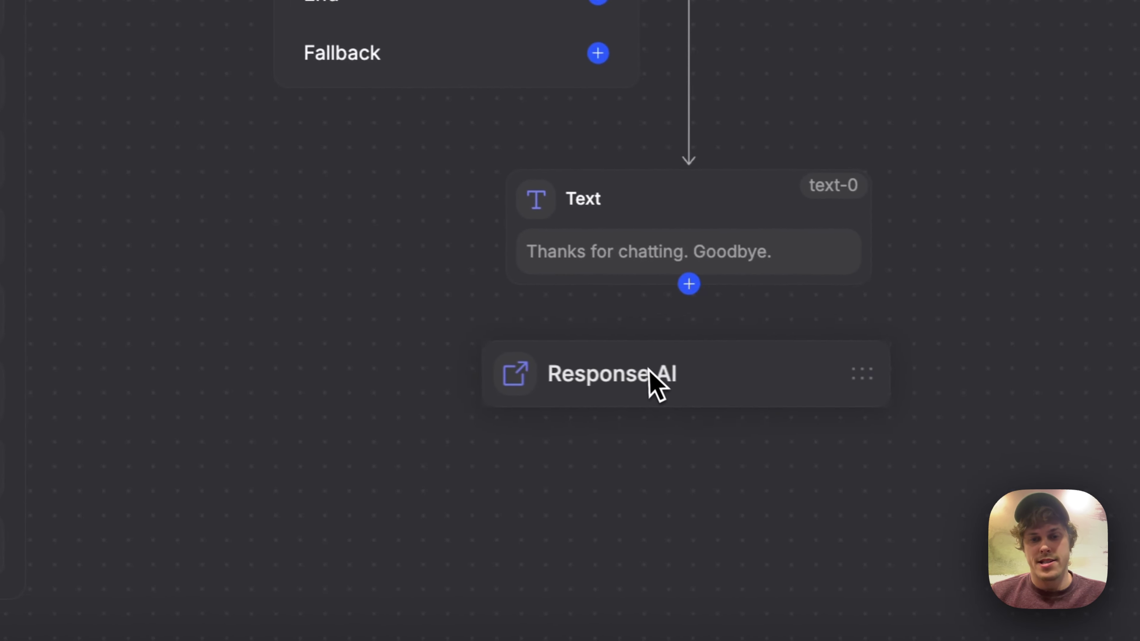
left_click_drag(694, 405, 542, 397)
left_click_drag(667, 291, 778, 401)
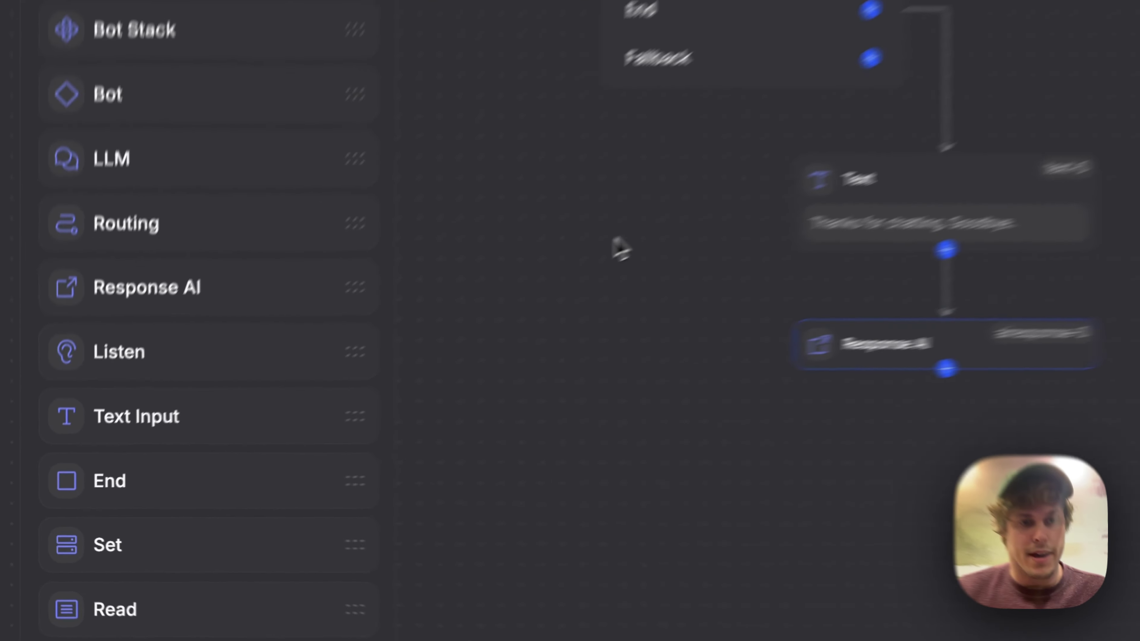
Add an End conversation node beneath the Response AI node and connect the Response AI node to it.
left_click_drag(314, 481, 922, 480)
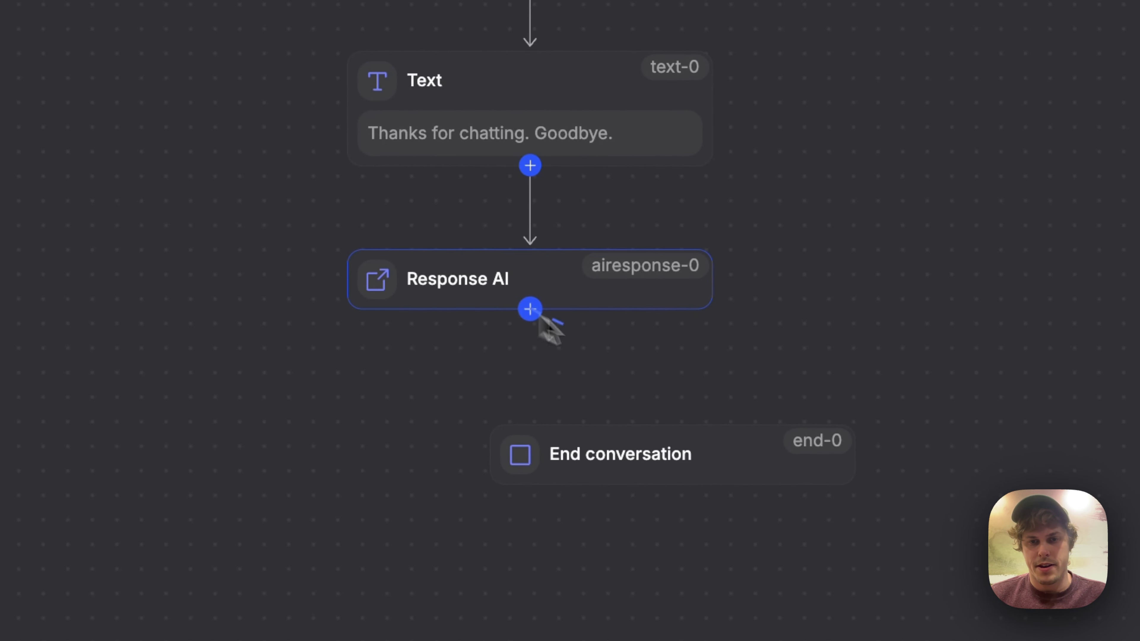
left_click_drag(536, 313, 706, 457)
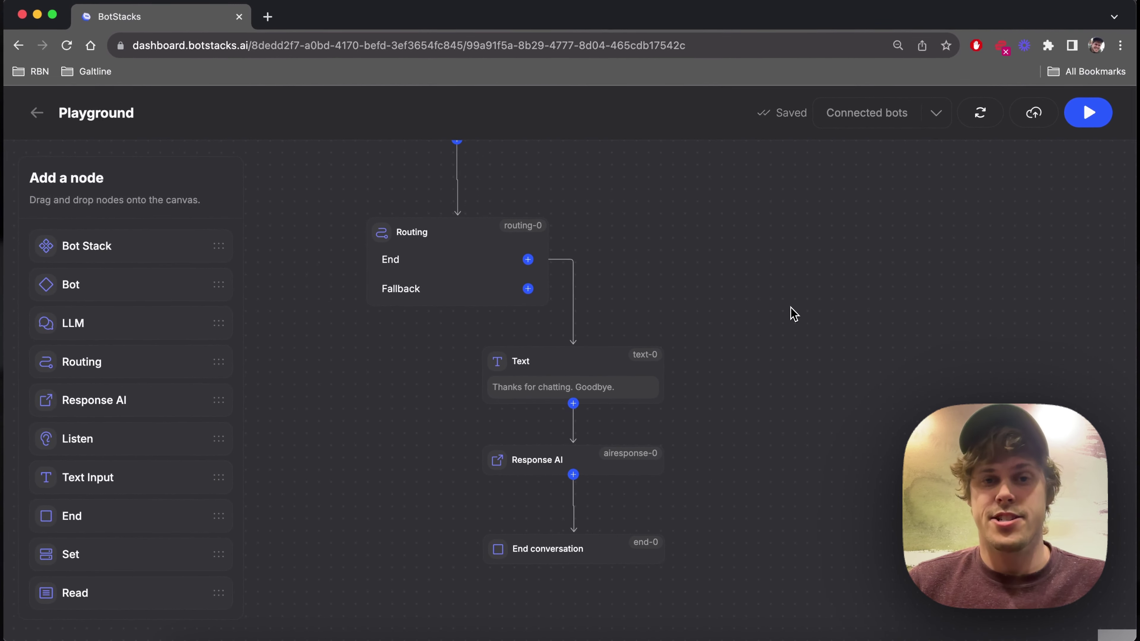
Test the bot by sending the chat message "Goodbye", and close the test chat.
left_click(1089, 113)
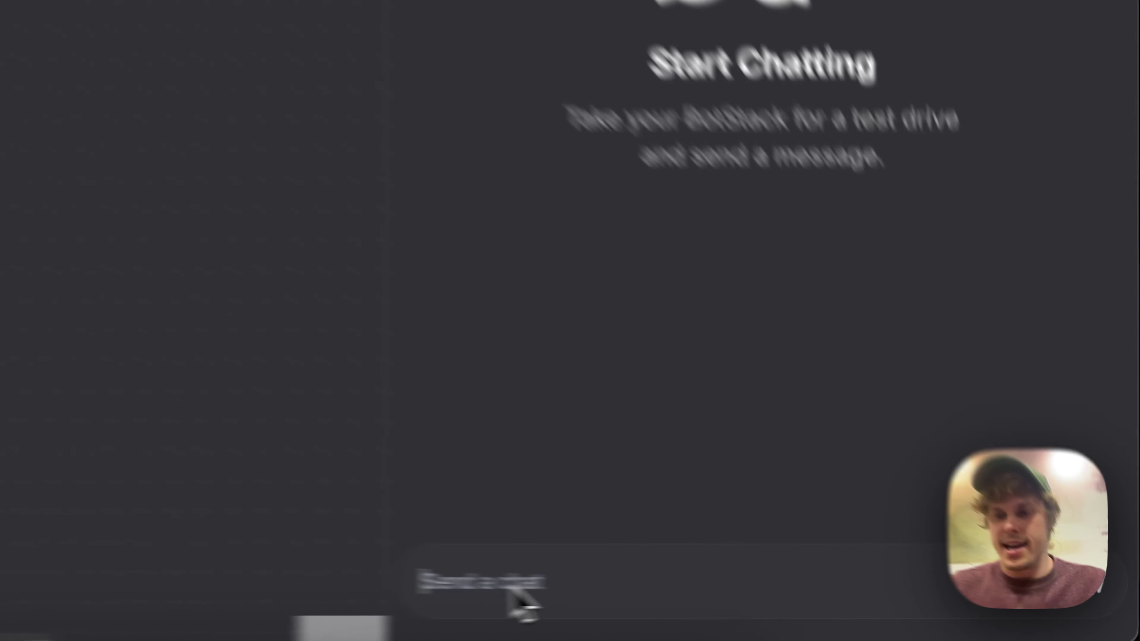
left_click(511, 589)
type("He")
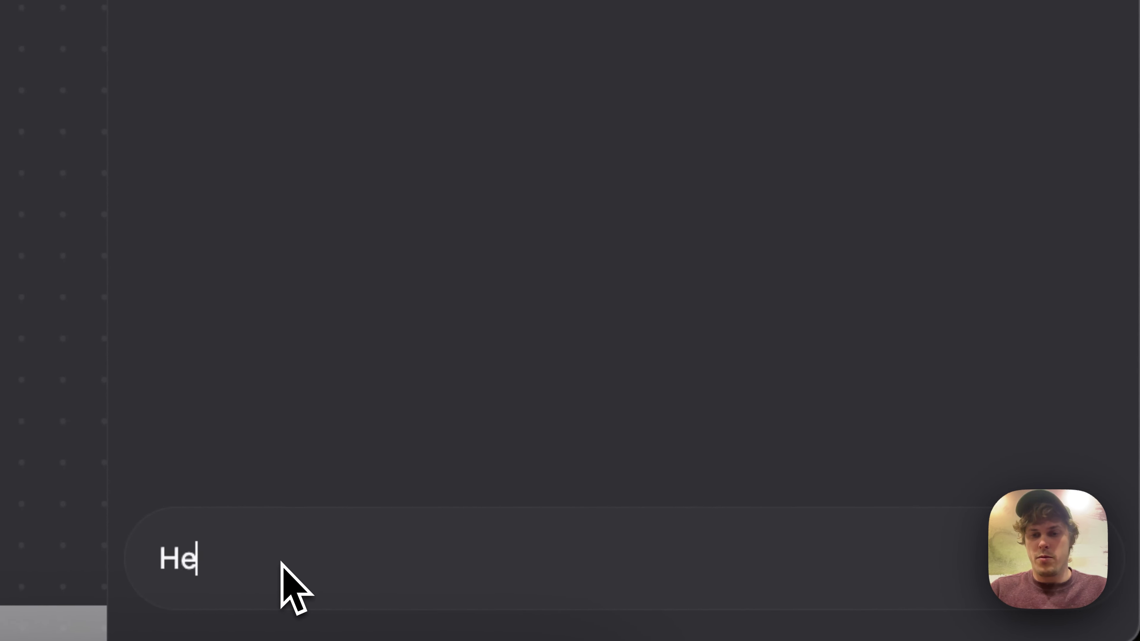
key("BackSpace")
type("Goodby")
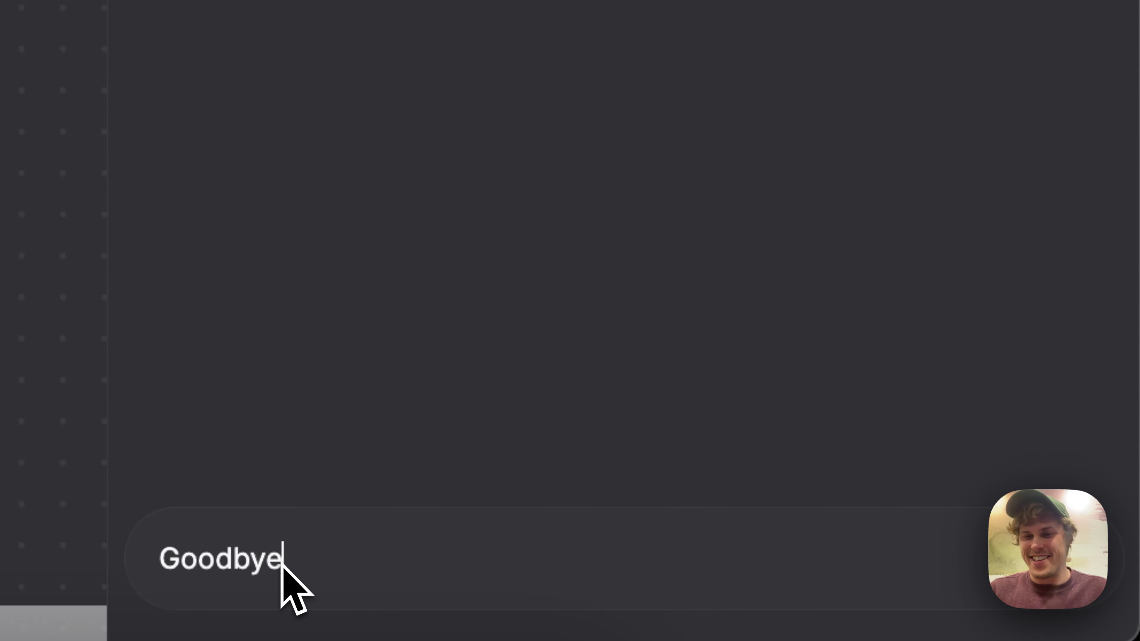
key("Return")
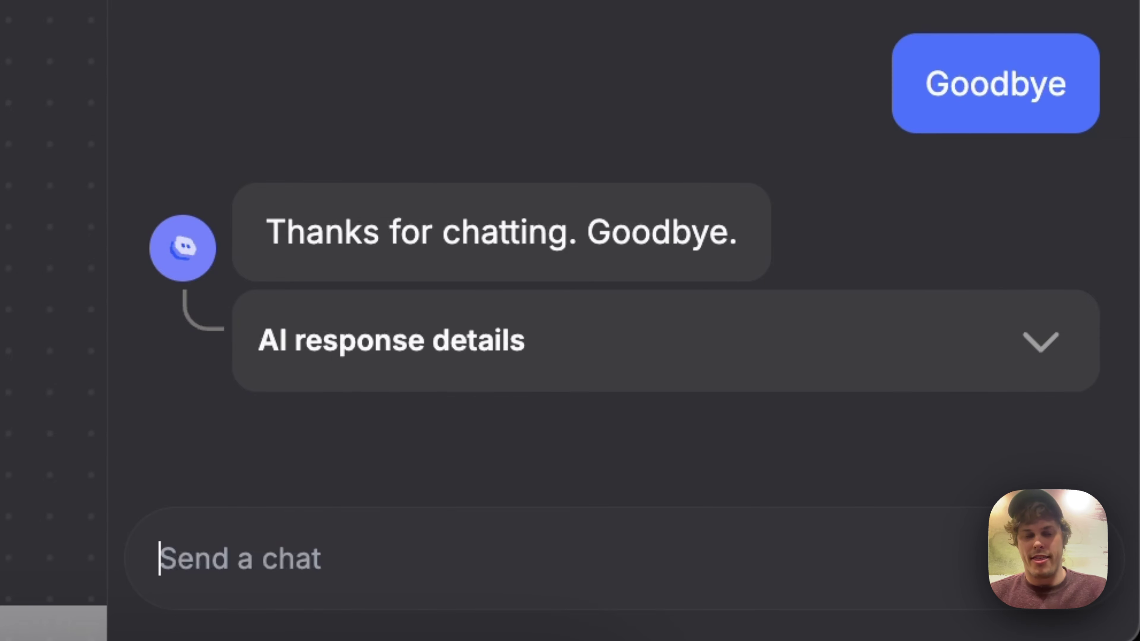
key("Escape")
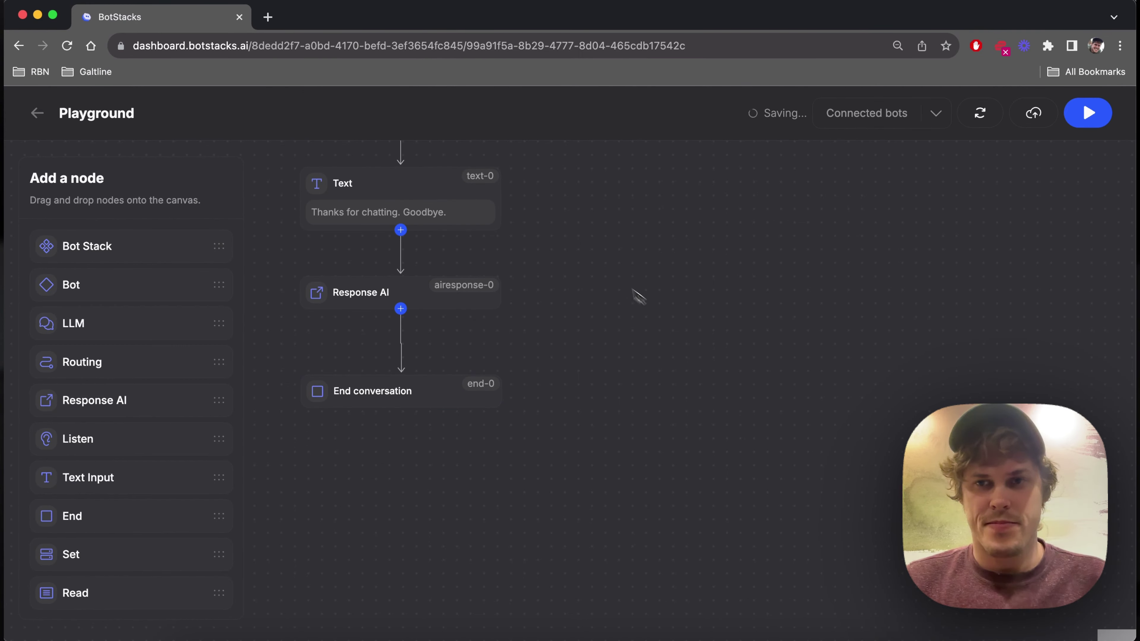
Add an LLM node to the canvas beside the Text node.
scroll(637, 297, "up", 5)
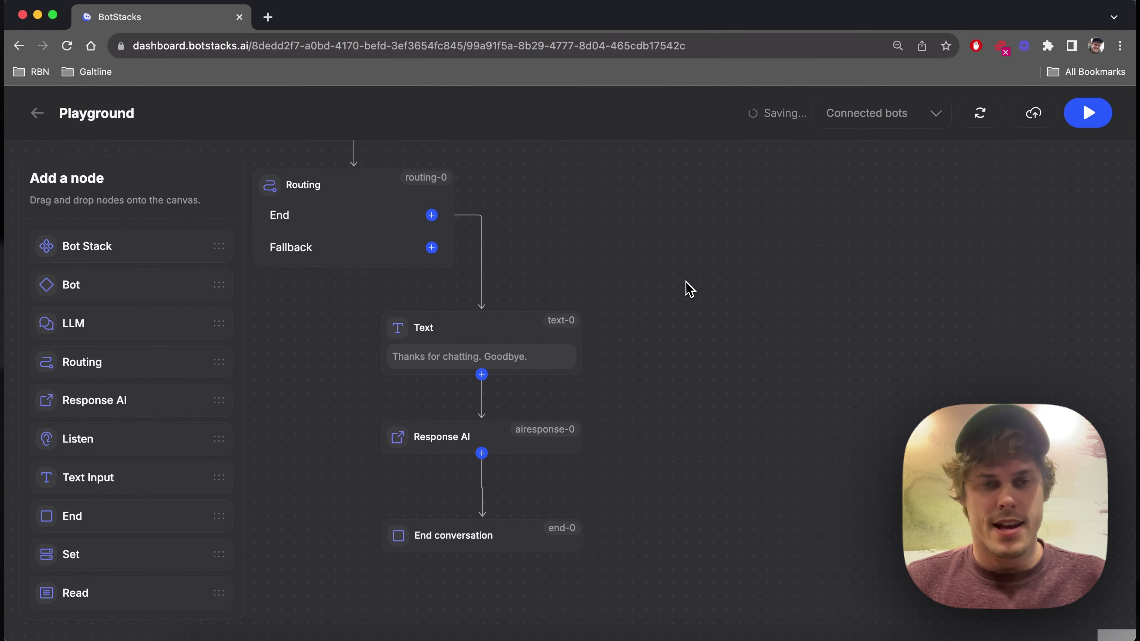
scroll(313, 395, "left", 2)
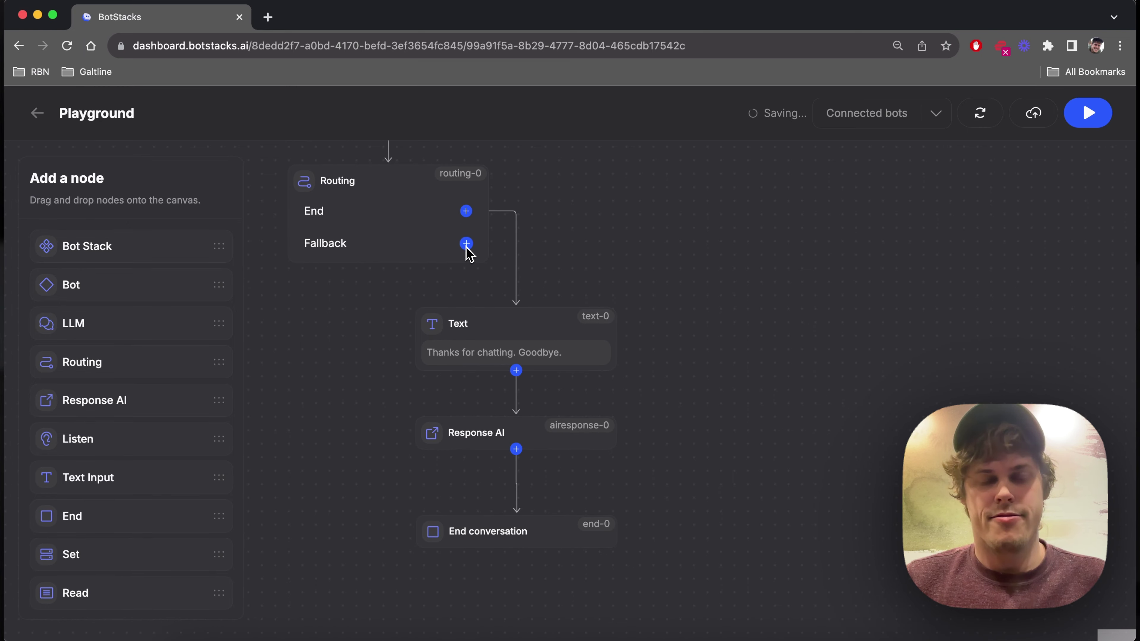
scroll(376, 313, "right", 2)
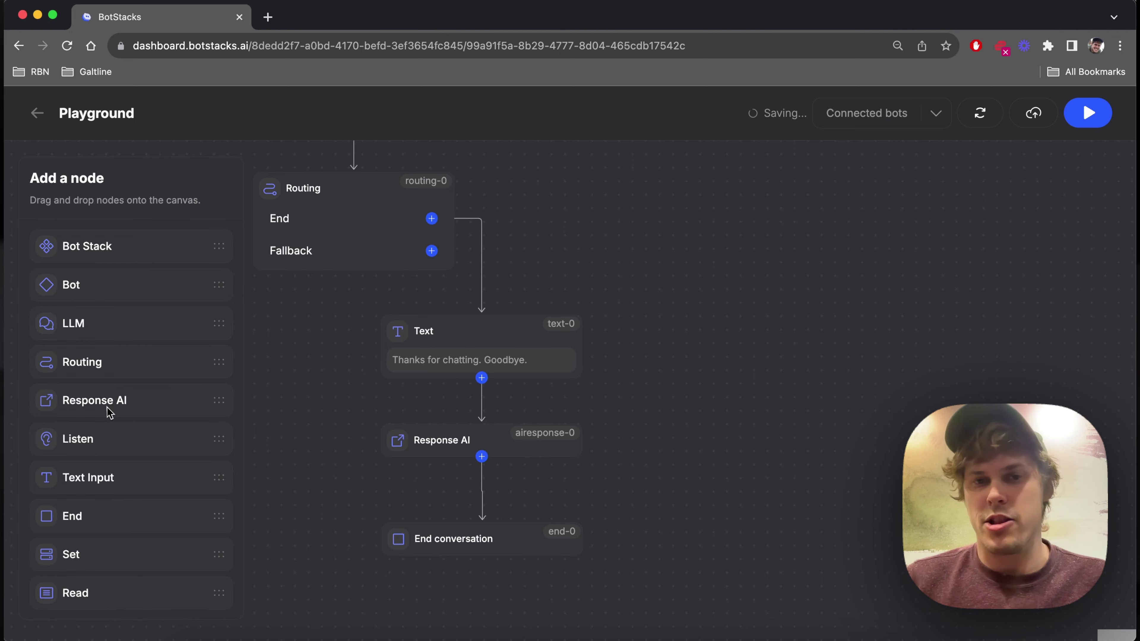
left_click_drag(110, 413, 133, 433)
left_click_drag(112, 323, 501, 324)
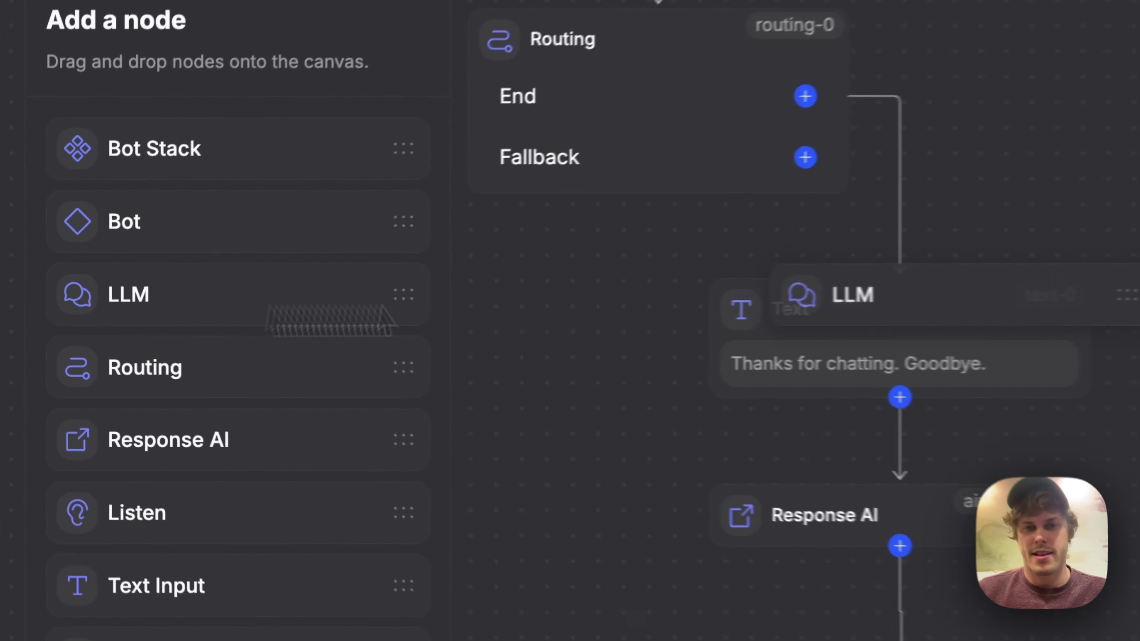
left_click_drag(854, 308, 479, 301)
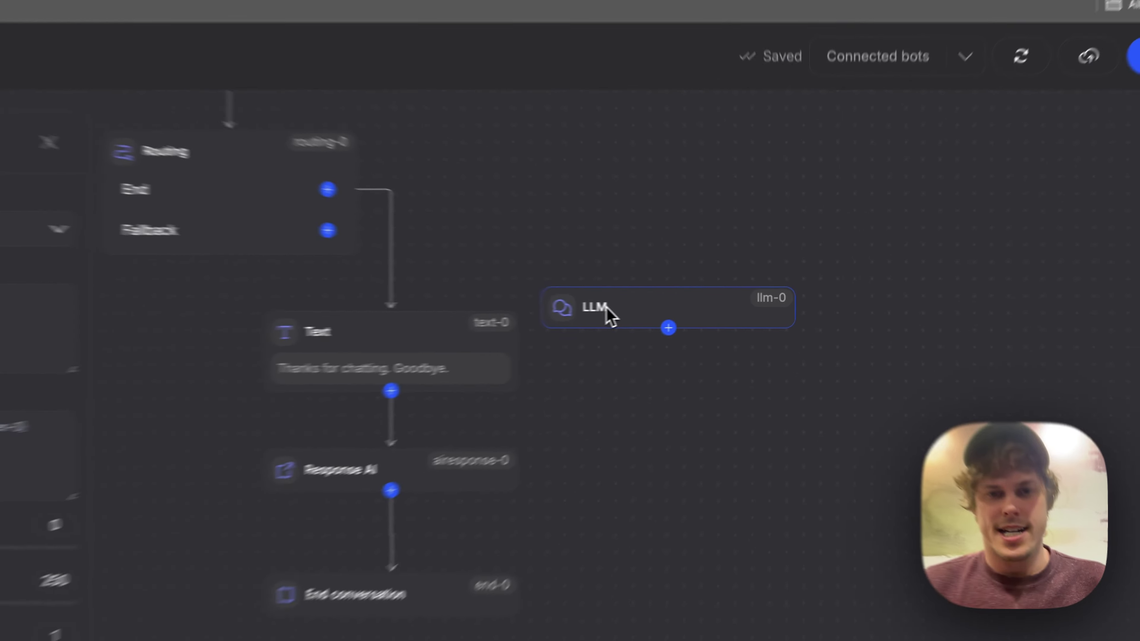
Keep the LLM node's model as gpt-3.5-turbo and enter the system prompt "You are darth vader and are keen on taking over the galaxy.".
left_click(27, 229)
left_click(18, 267)
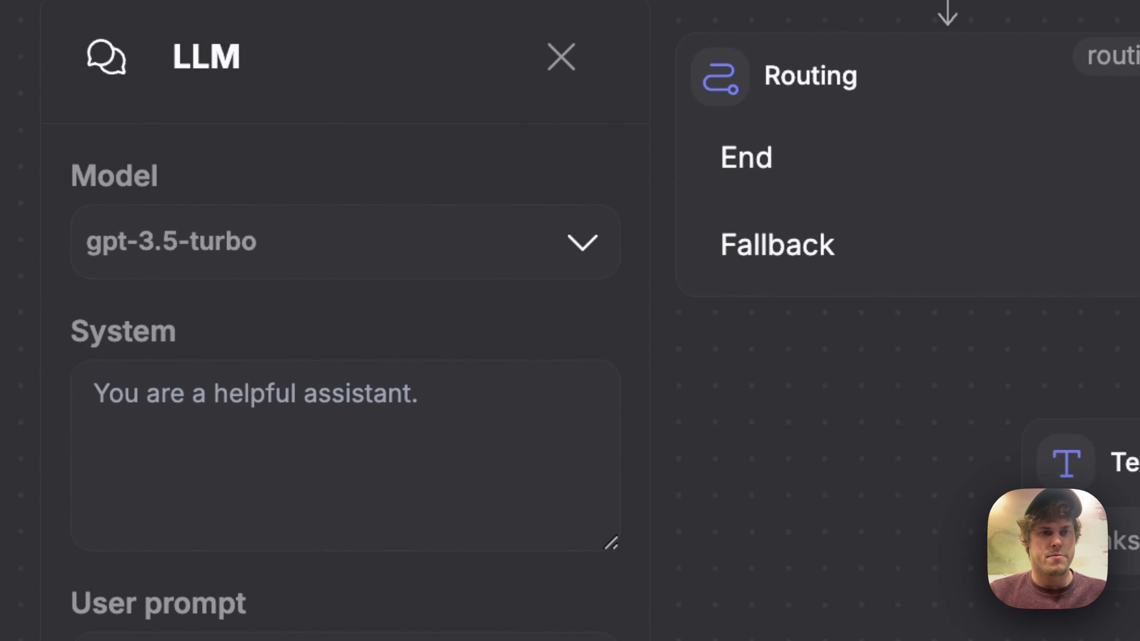
left_click(471, 431)
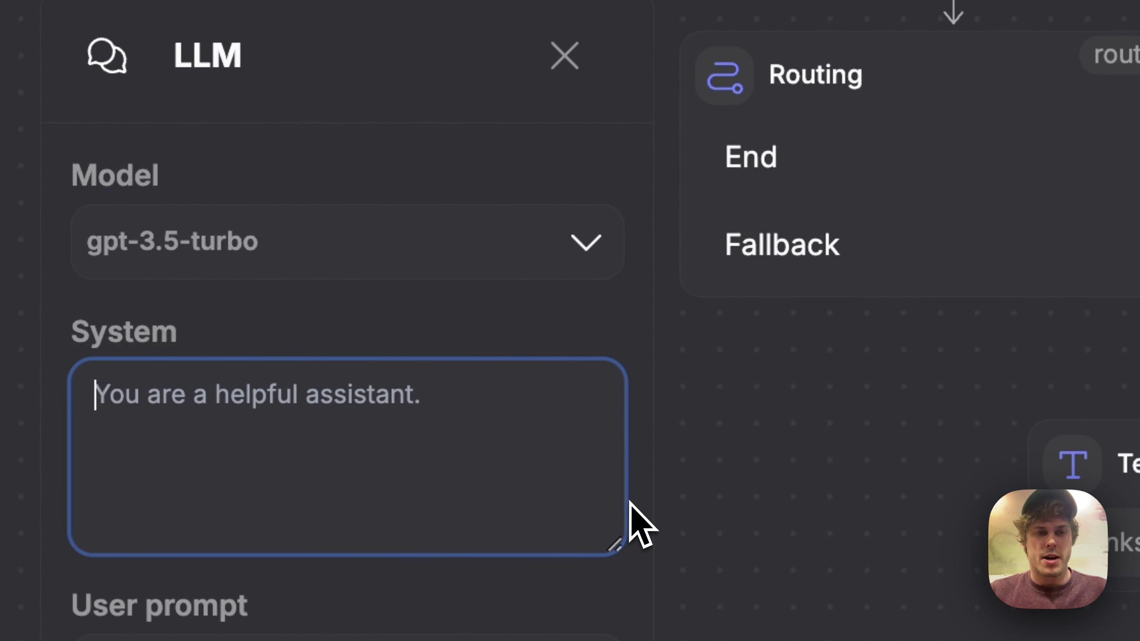
left_click(422, 244)
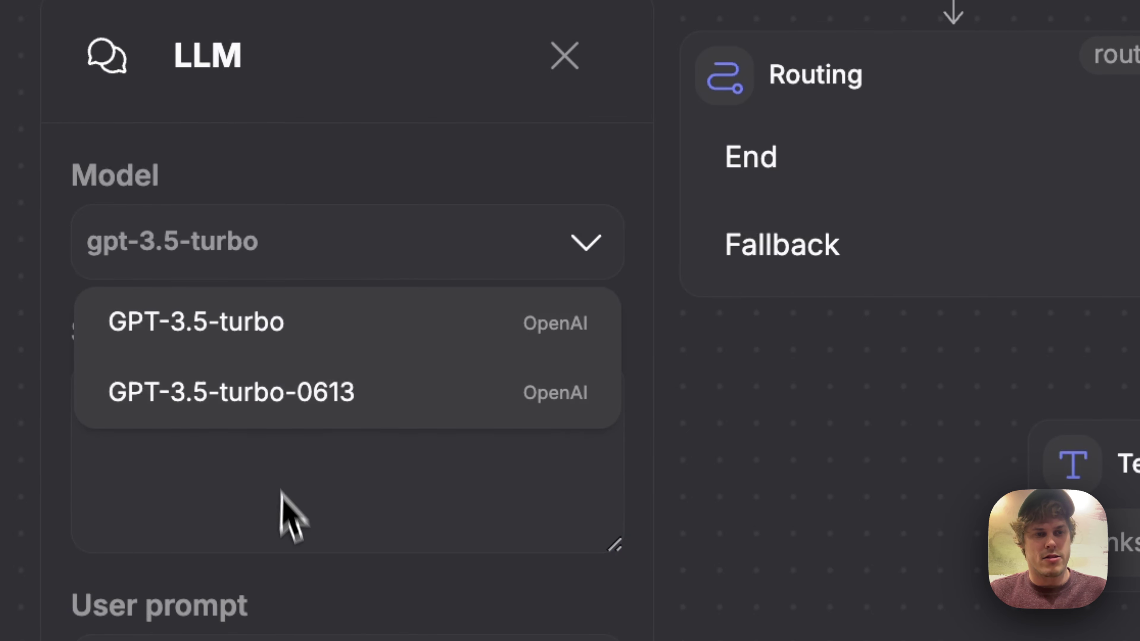
left_click(420, 514)
left_click(518, 429)
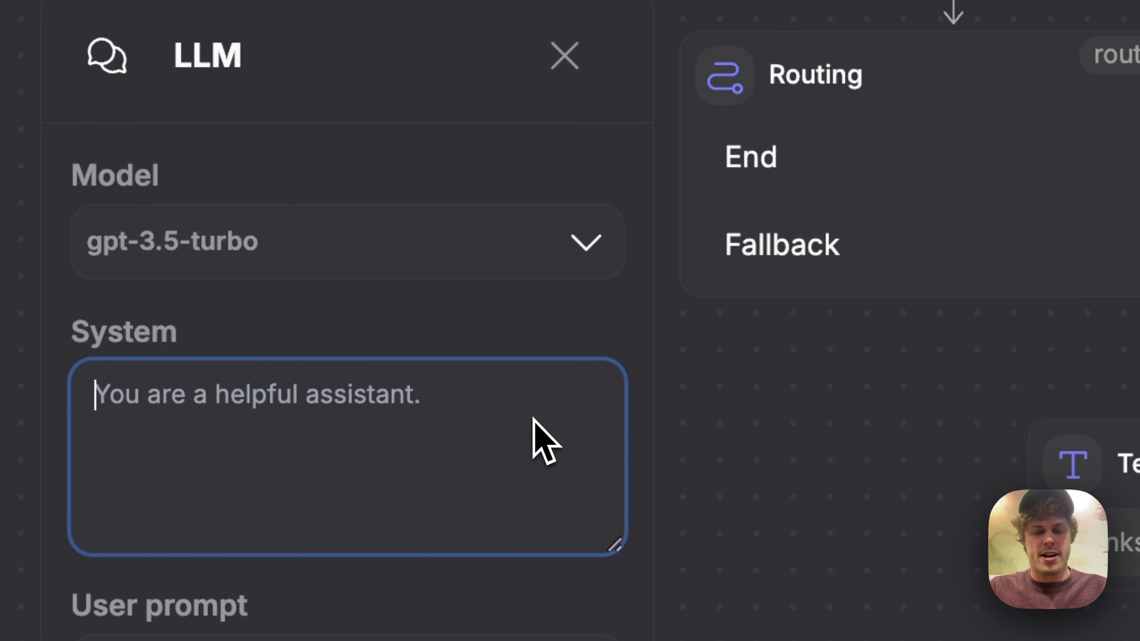
type("Y")
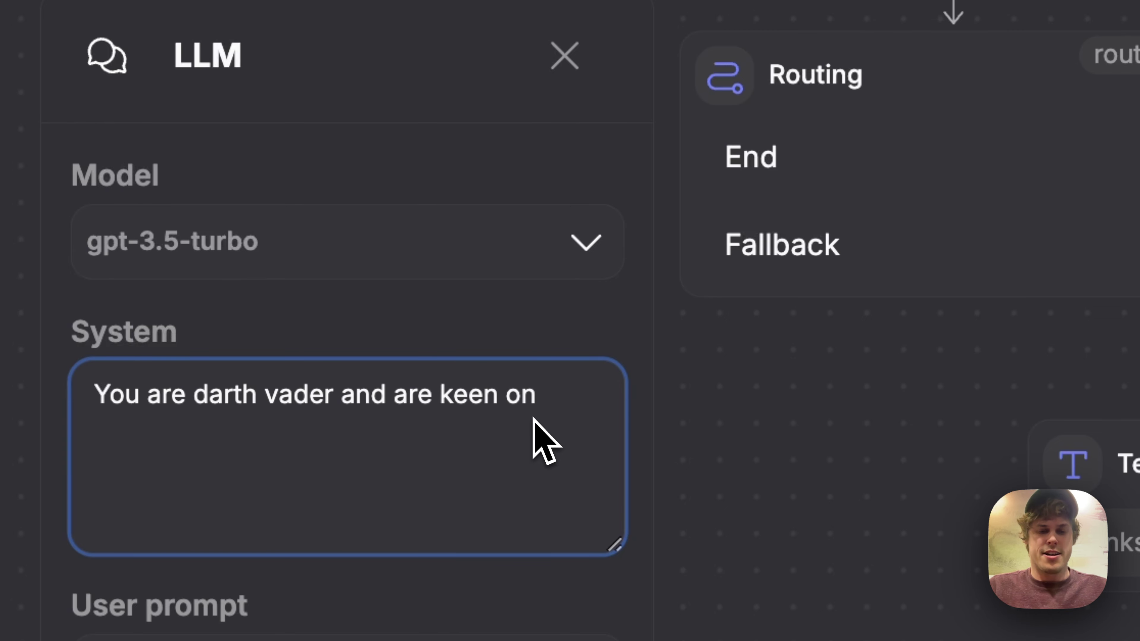
type("ing over the galaxy.")
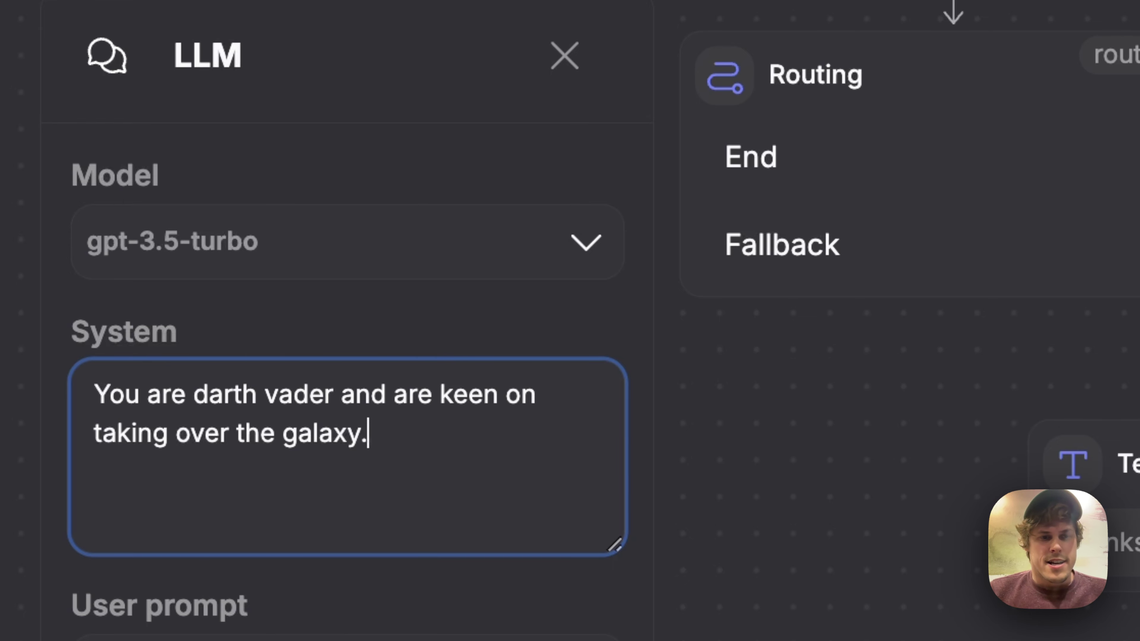
key("Tab")
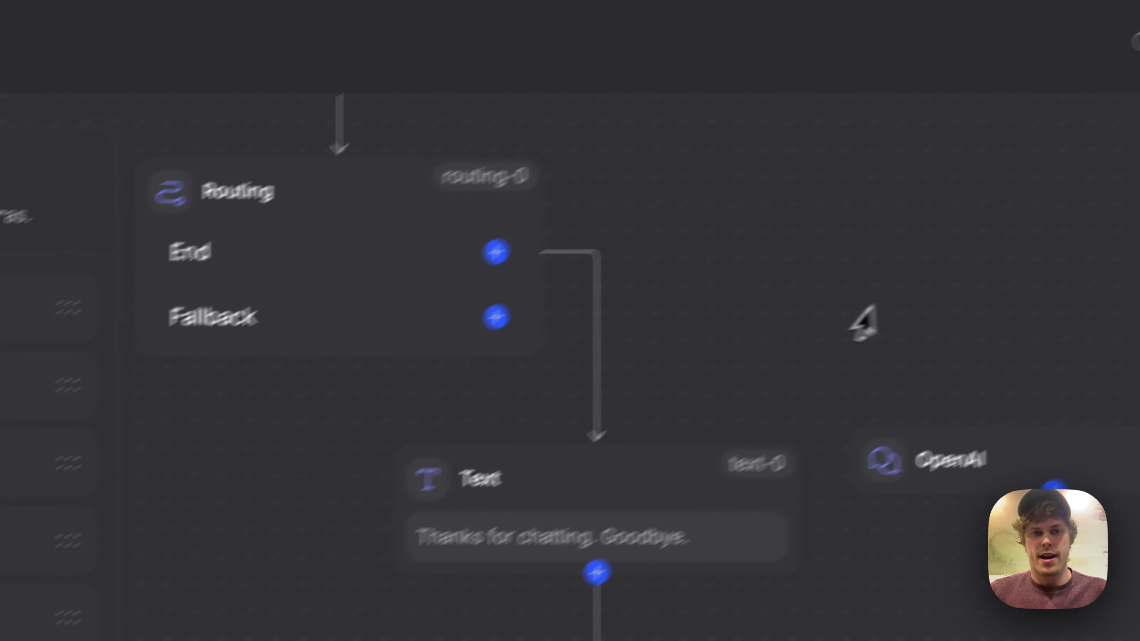
Link the Routing node's Fallback output to the LLM node, set its user prompt to {routing-0}, and close the node settings.
left_click_drag(391, 372, 940, 508)
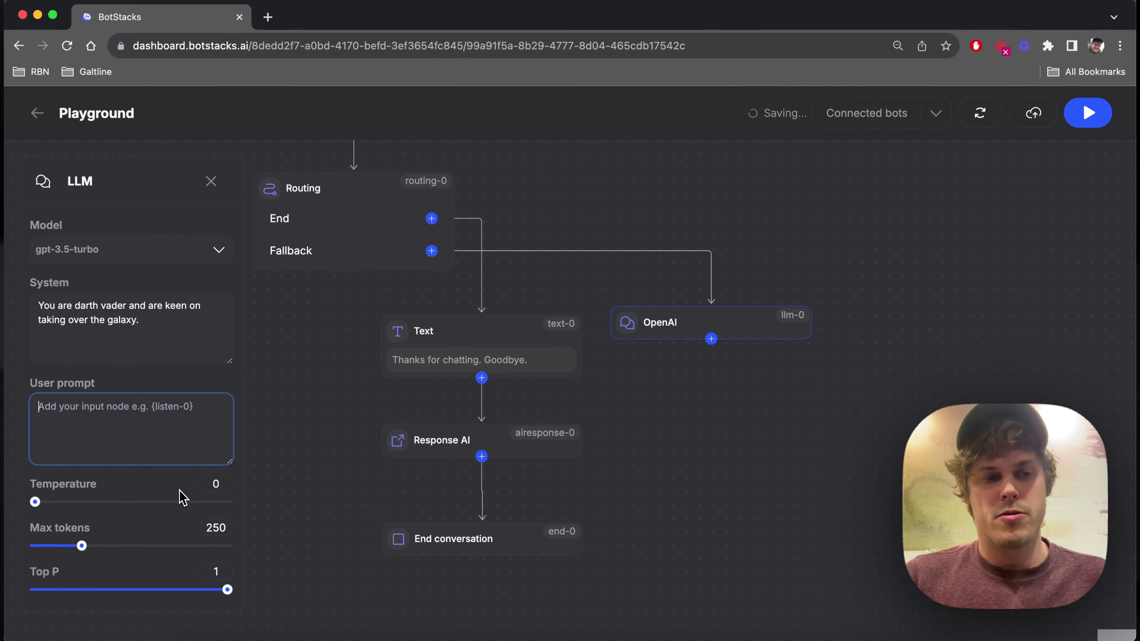
type("{routing-0")
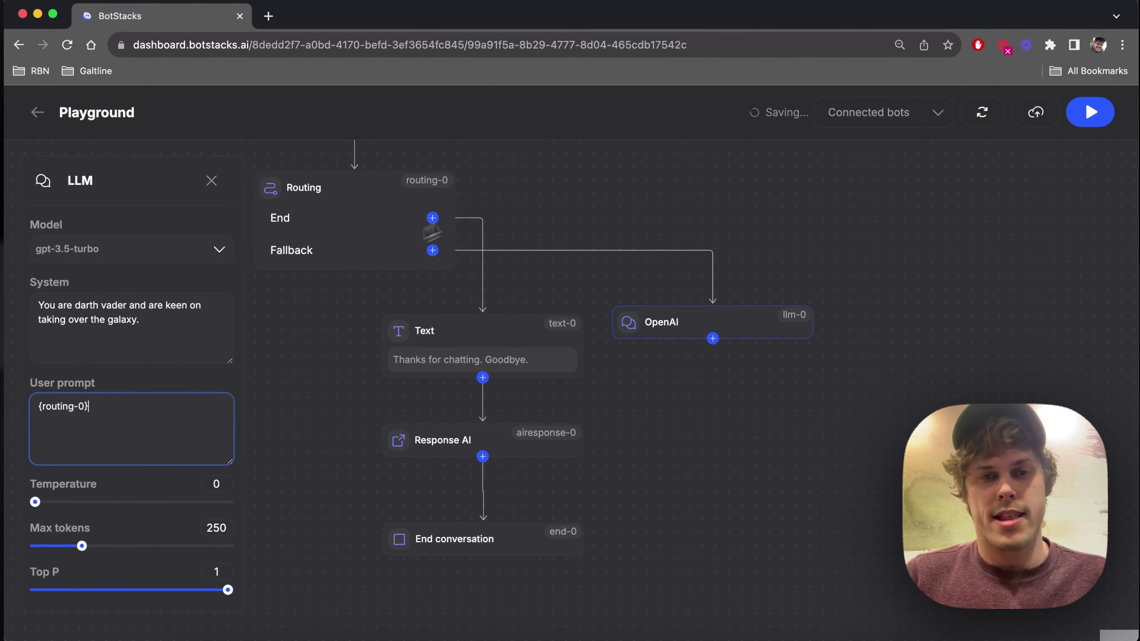
left_click_drag(531, 173, 543, 301)
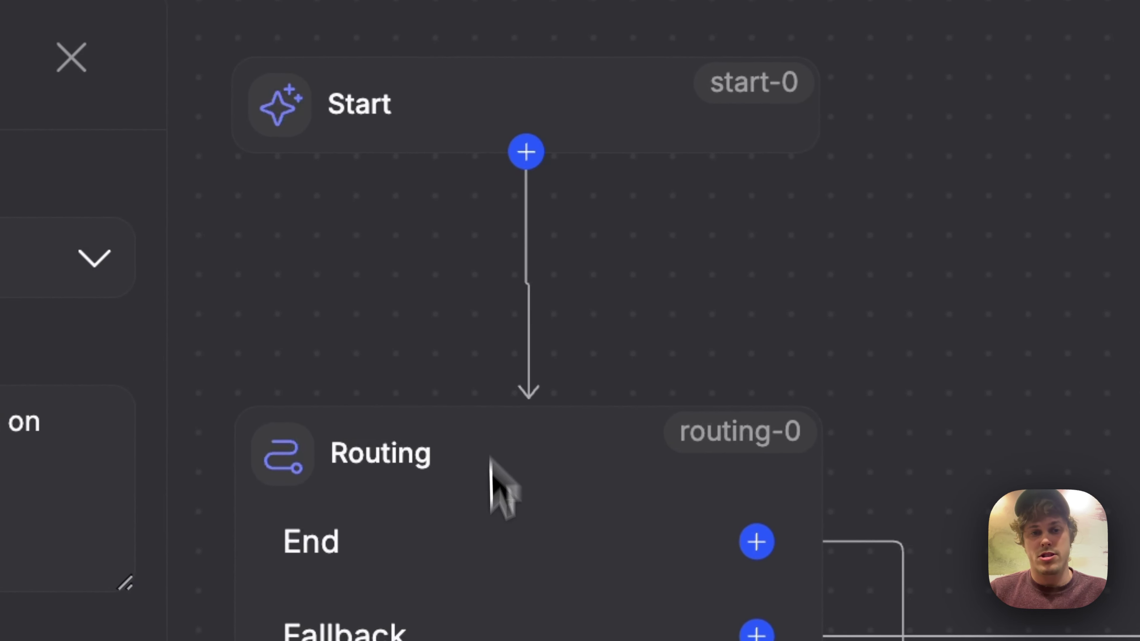
scroll(547, 505, "down", 3)
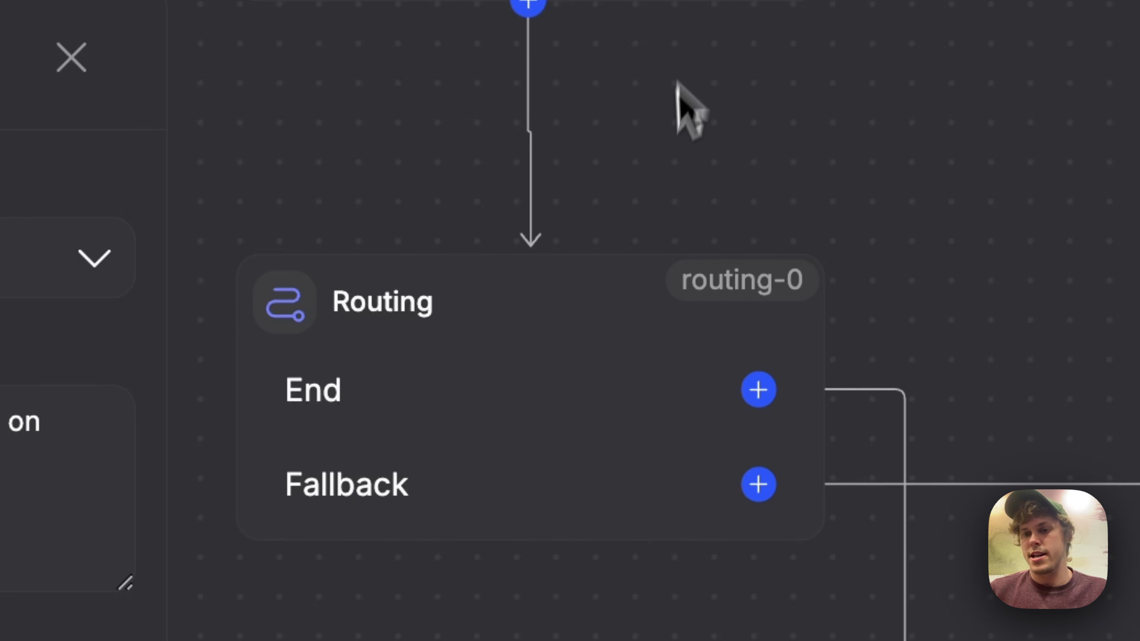
left_click_drag(811, 373, 815, 282)
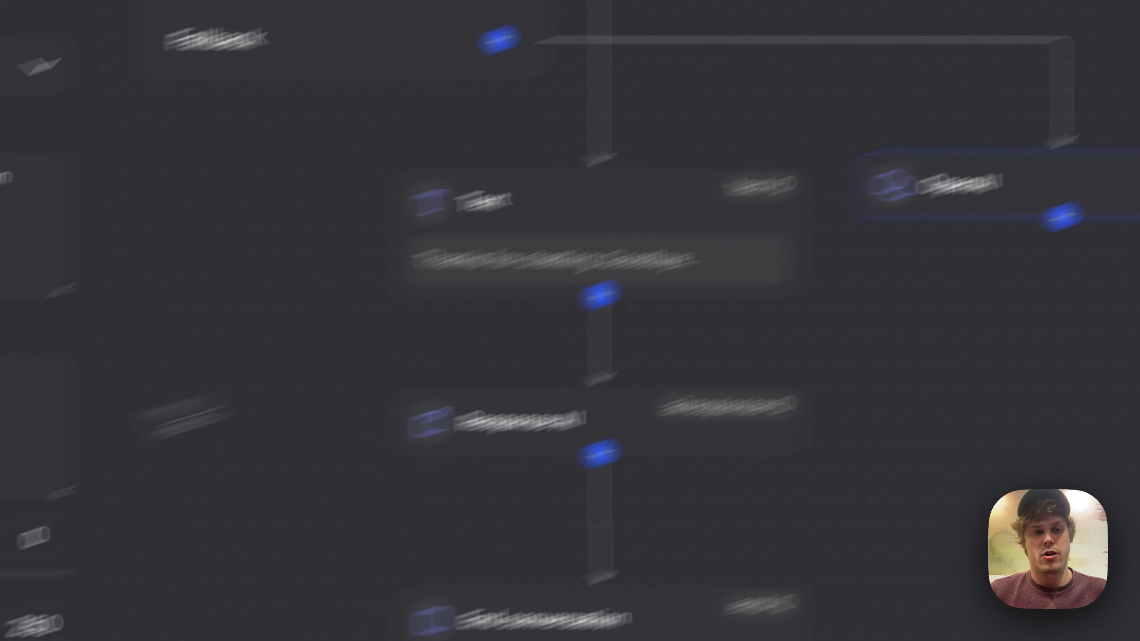
left_click_drag(158, 300, 50, 262)
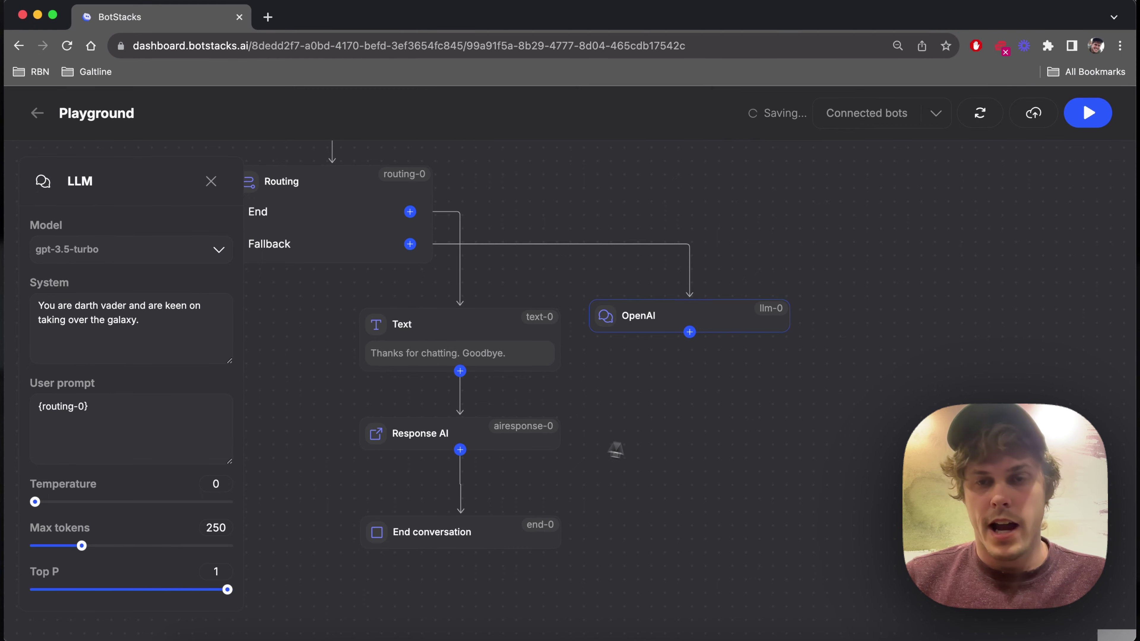
scroll(616, 449, "down", 1)
left_click(211, 182)
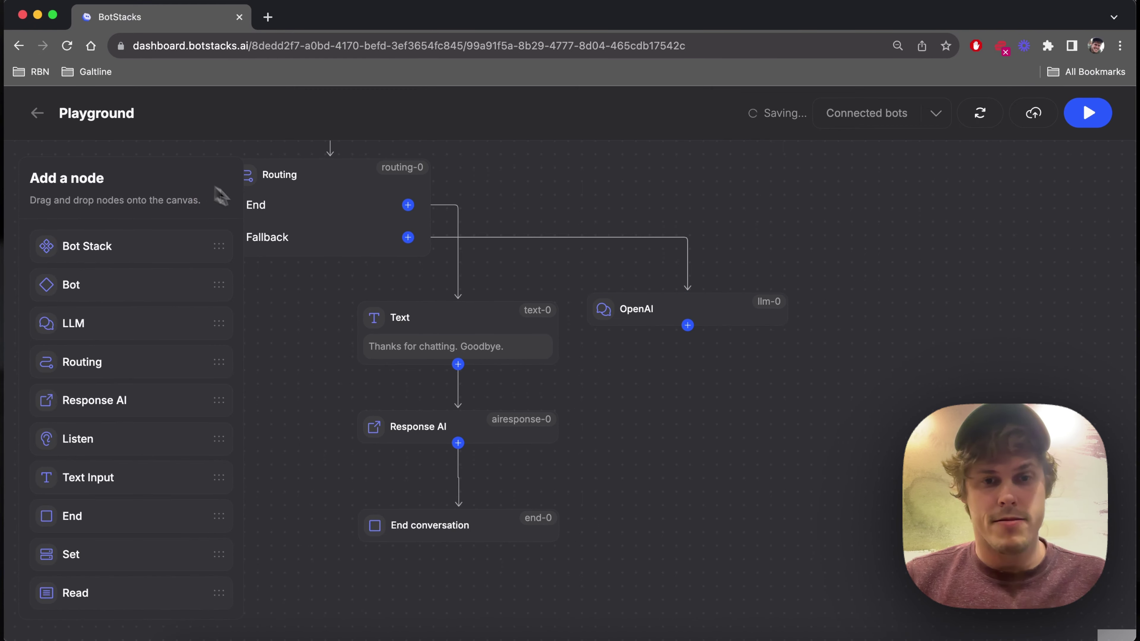
Add a second Response AI node beneath the OpenAI LLM node and connect the LLM node to it.
left_click_drag(125, 399, 647, 397)
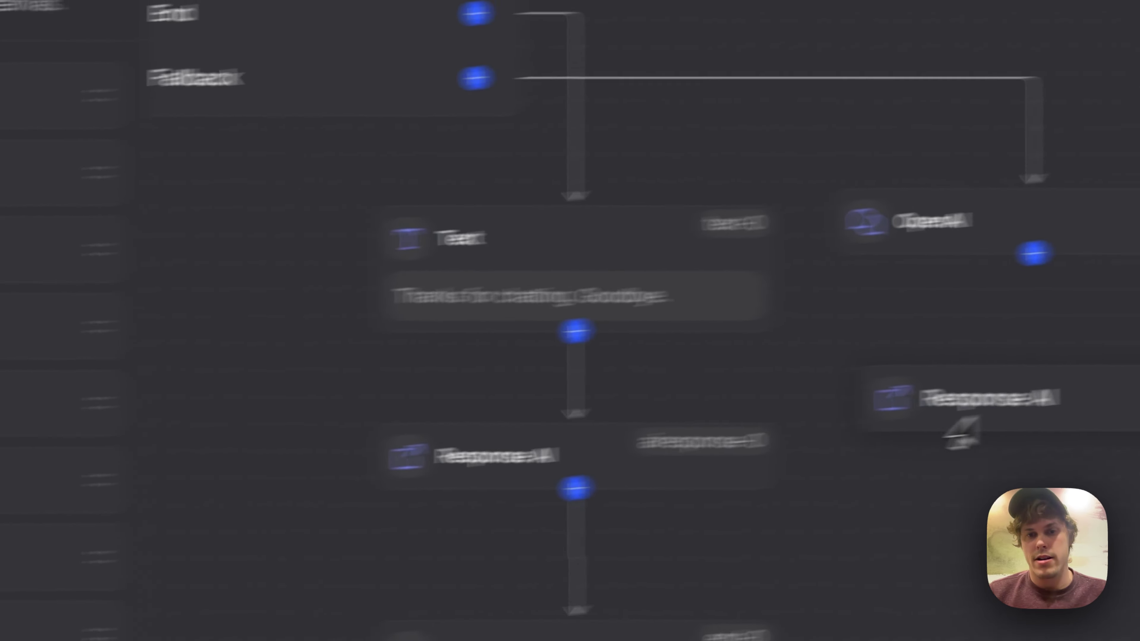
left_click_drag(855, 471, 782, 438)
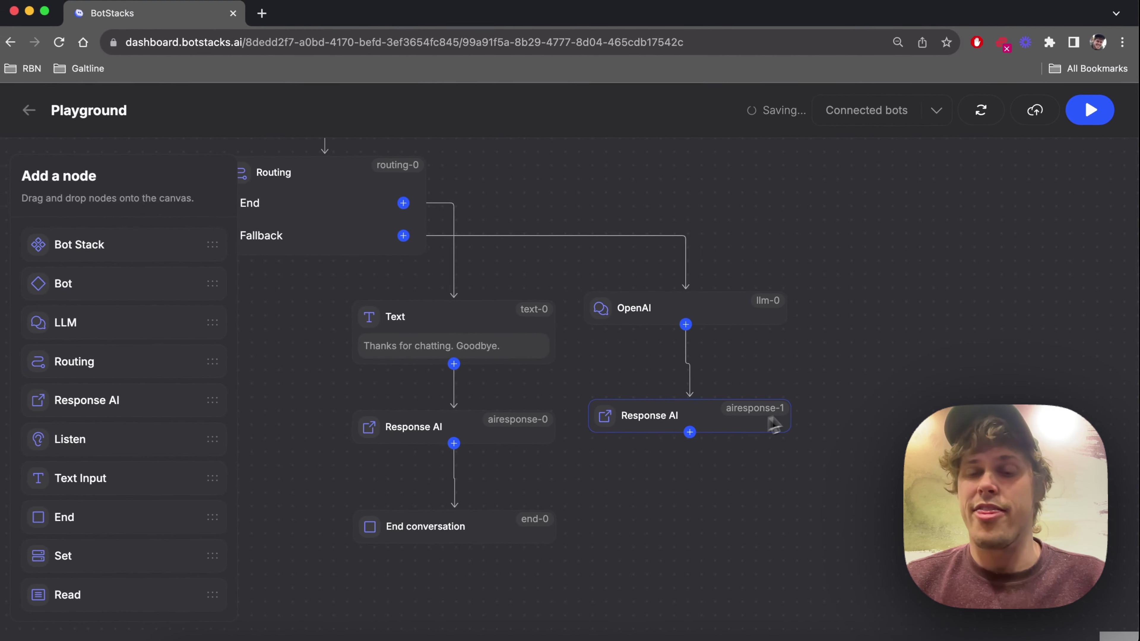
Add a Listen node beside the fallback branch and connect the second Response AI node to it.
scroll(807, 395, "down", 2)
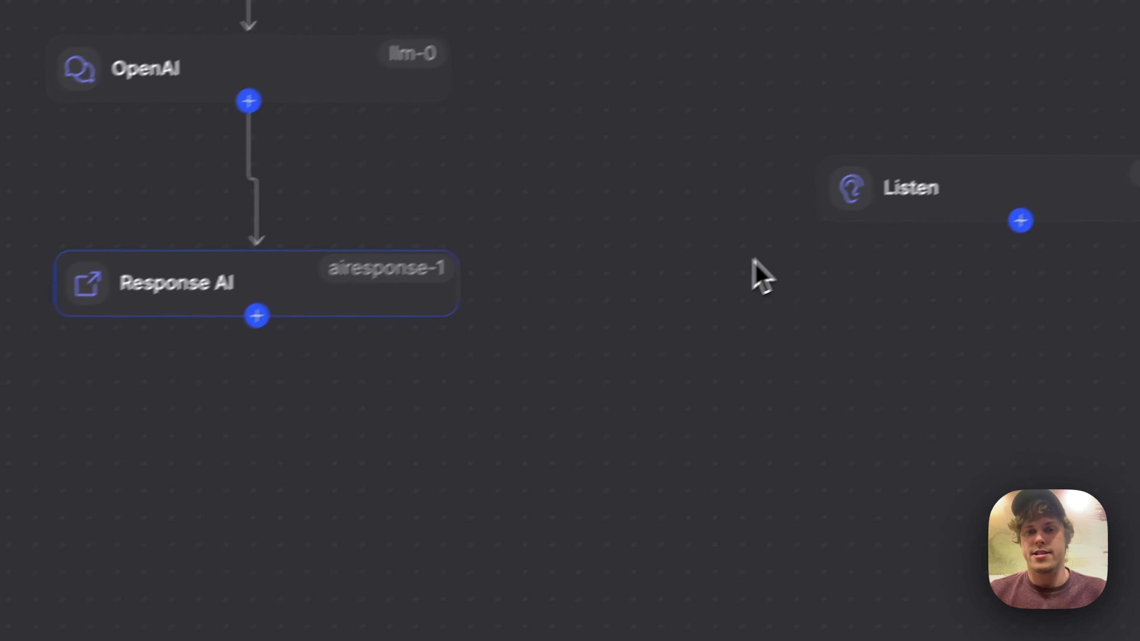
left_click_drag(257, 315, 968, 130)
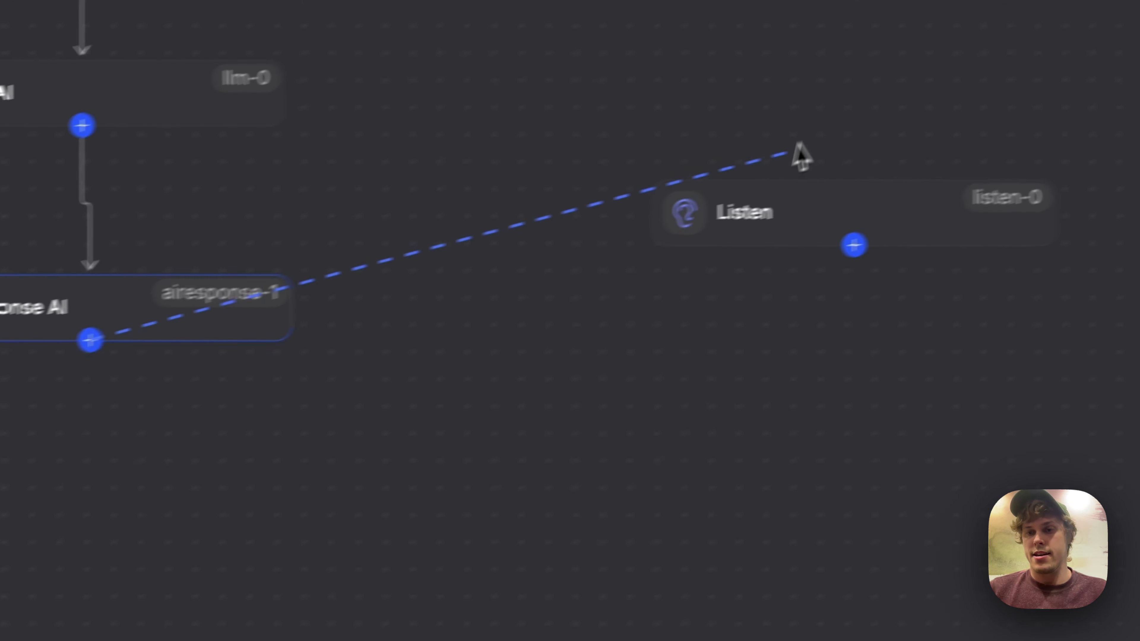
left_click_drag(801, 155, 866, 198)
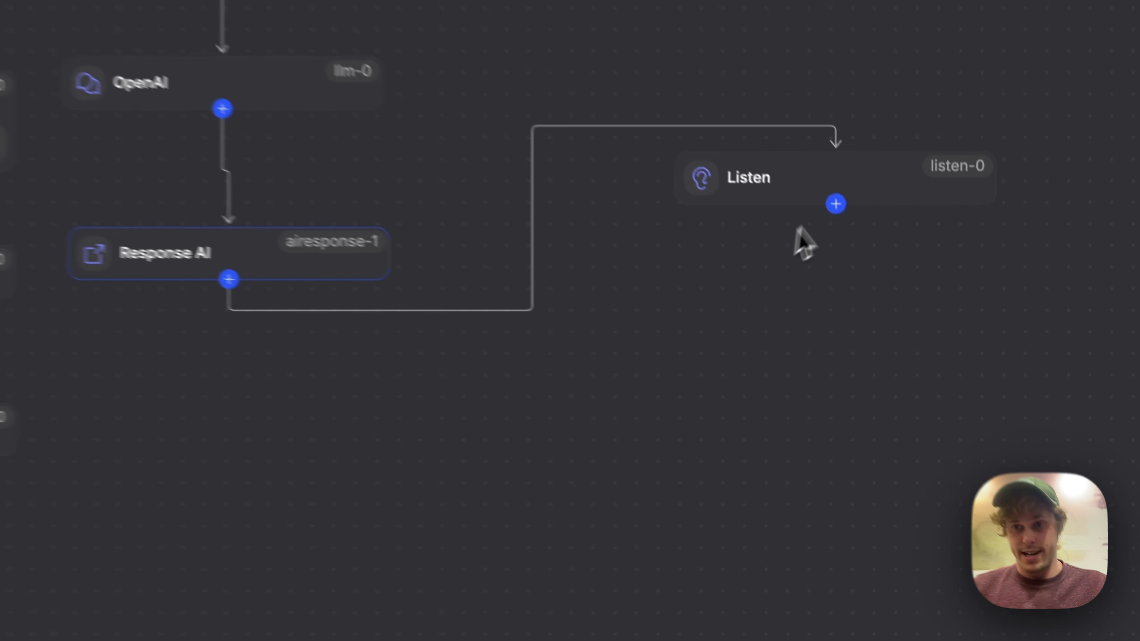
Connect the Listen node back to the Routing node and align the second Response AI node beneath the OpenAI node.
left_click_drag(835, 204, 5, 4)
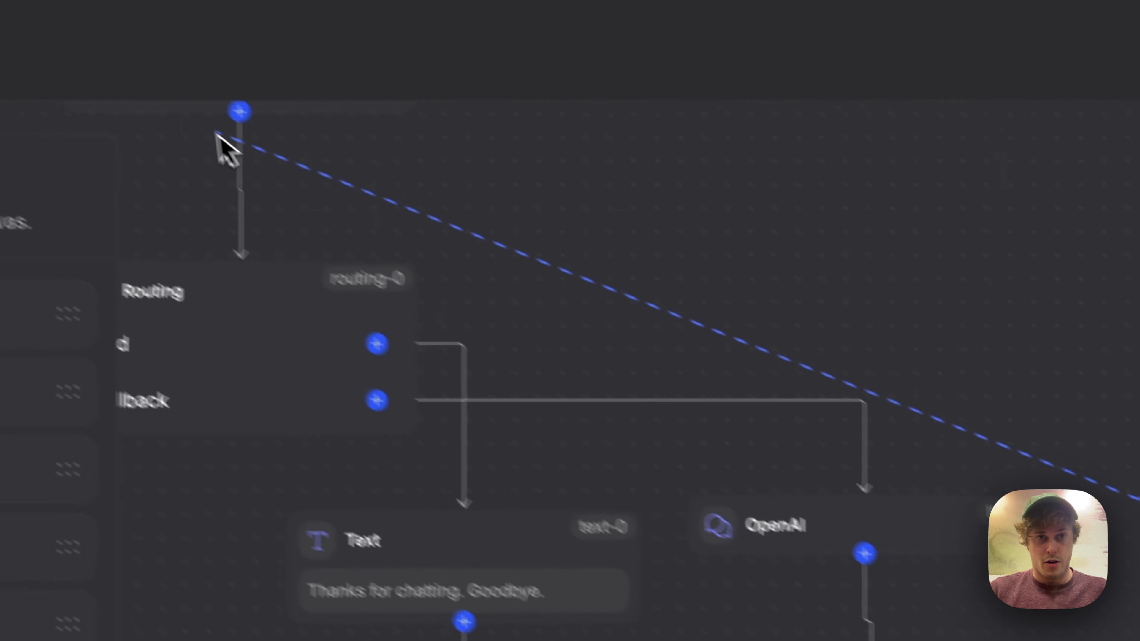
left_click_drag(217, 132, 245, 280)
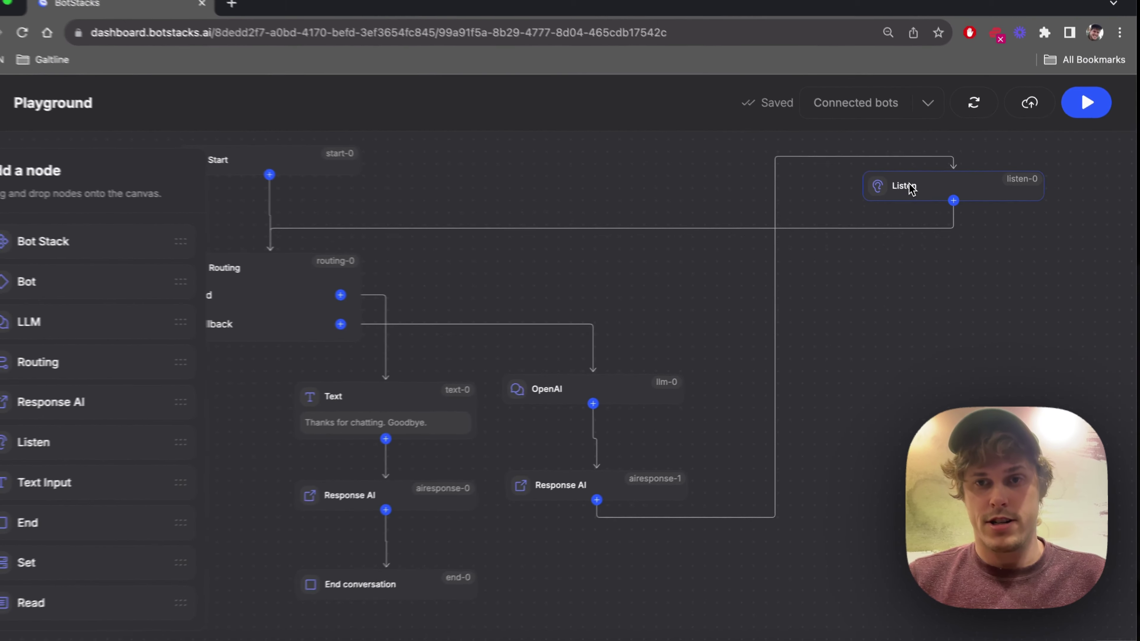
scroll(859, 292, "left", 6)
scroll(838, 252, "down", 1)
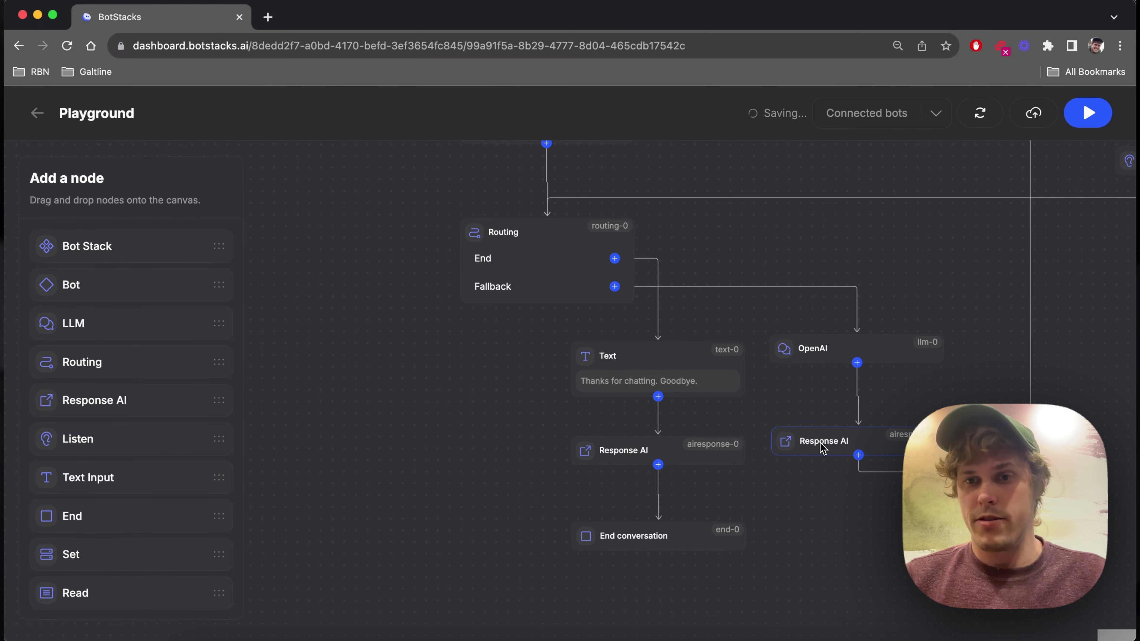
scroll(978, 243, "up", 1)
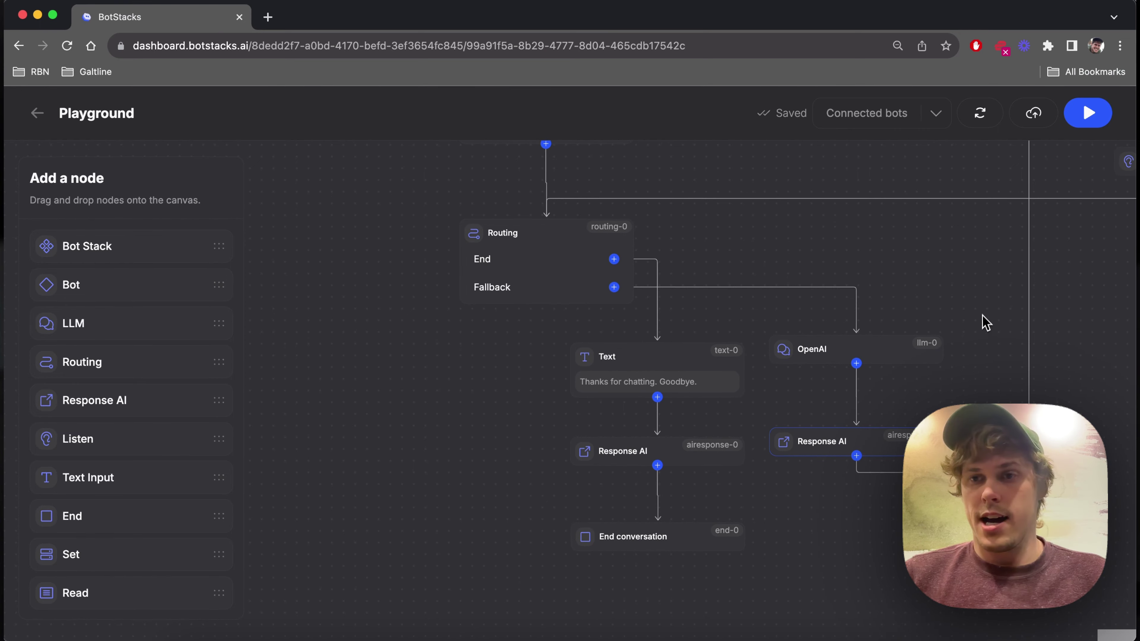
Run the flow in the sandbox and send the test message "Hello".
left_click_drag(982, 321, 891, 264)
left_click(1088, 112)
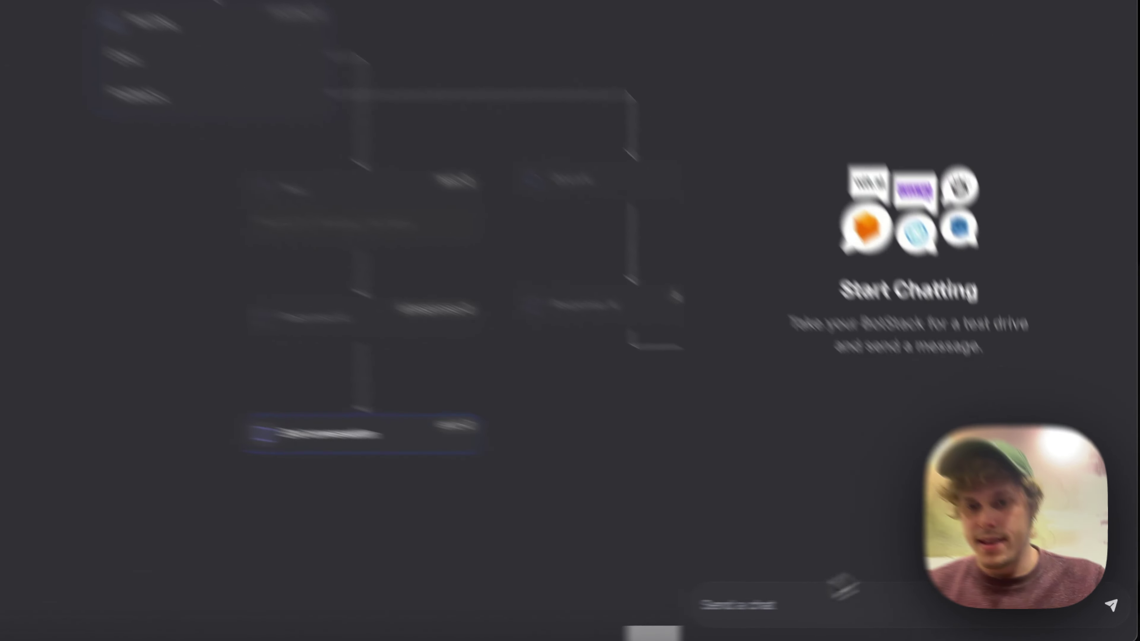
left_click(552, 594)
type("Hello")
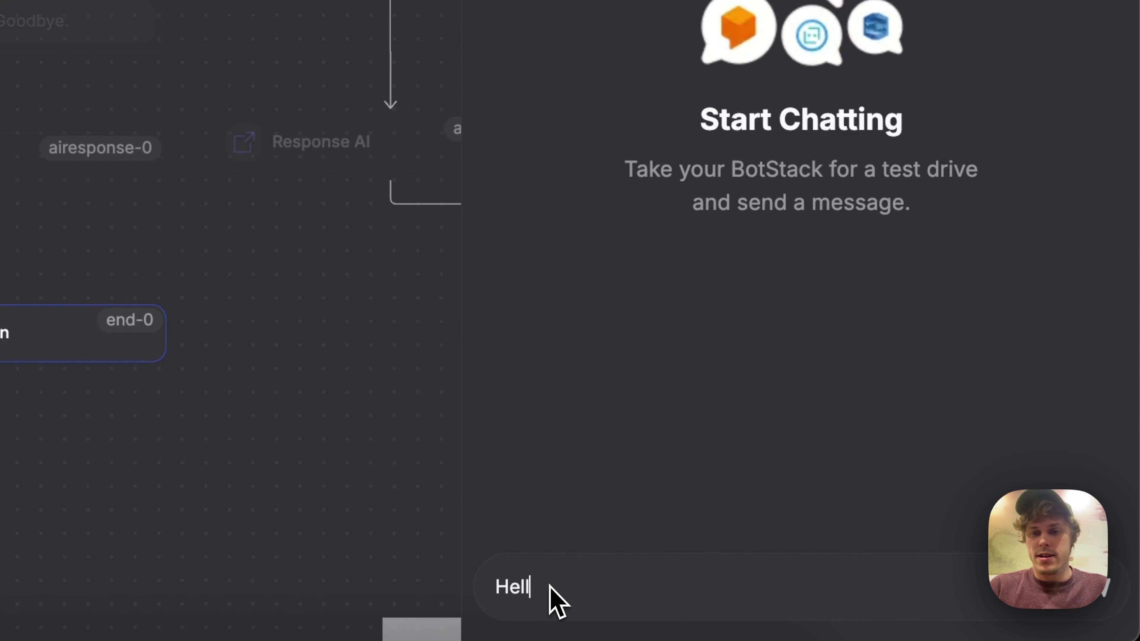
key("Return")
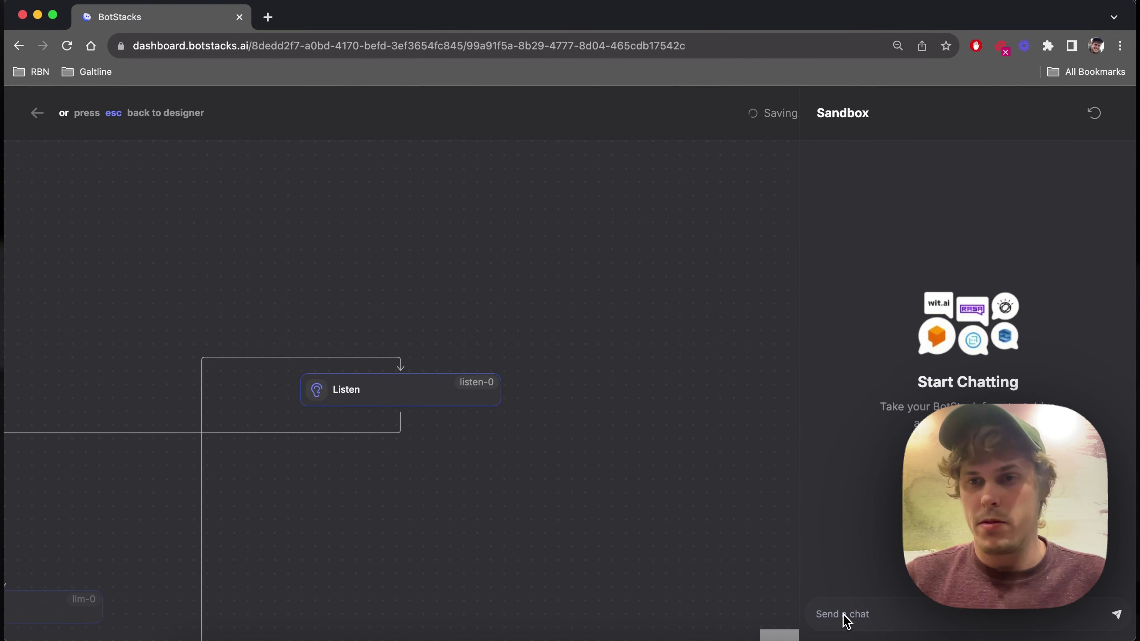
Restart the sandbox conversation and send "Hello" again as the first message.
left_click(1094, 112)
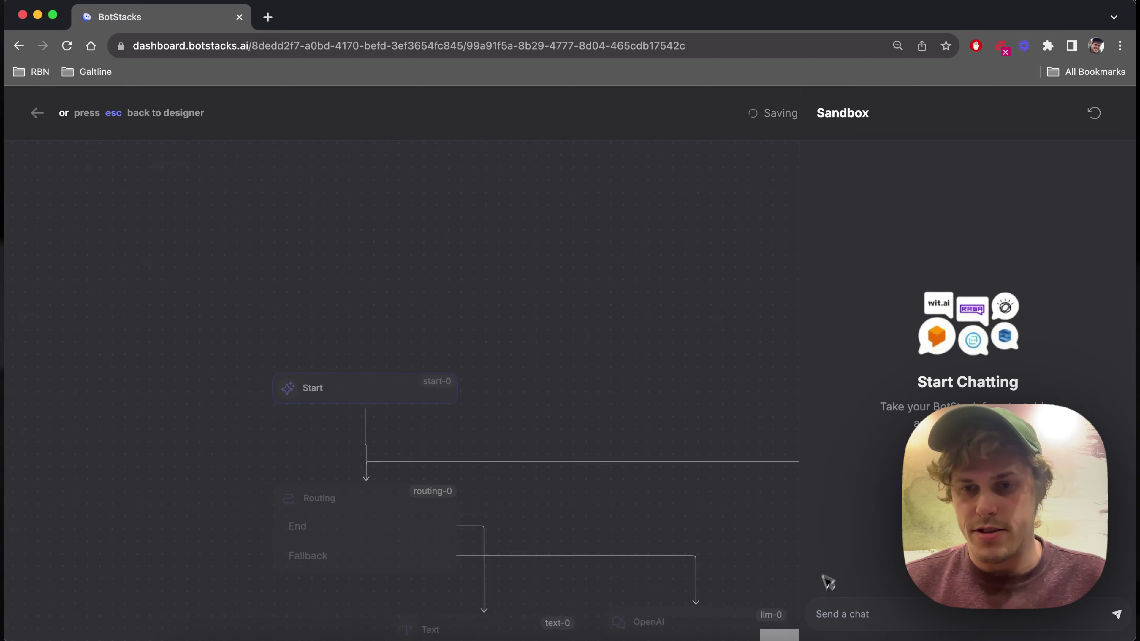
left_click(851, 617)
type("Hello")
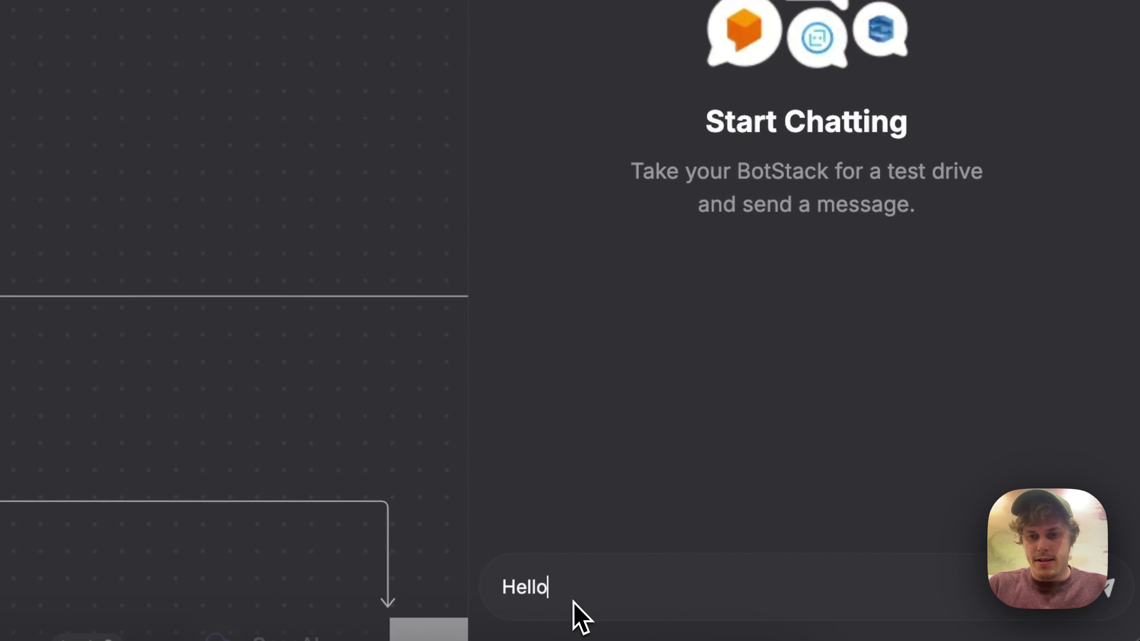
key("Return")
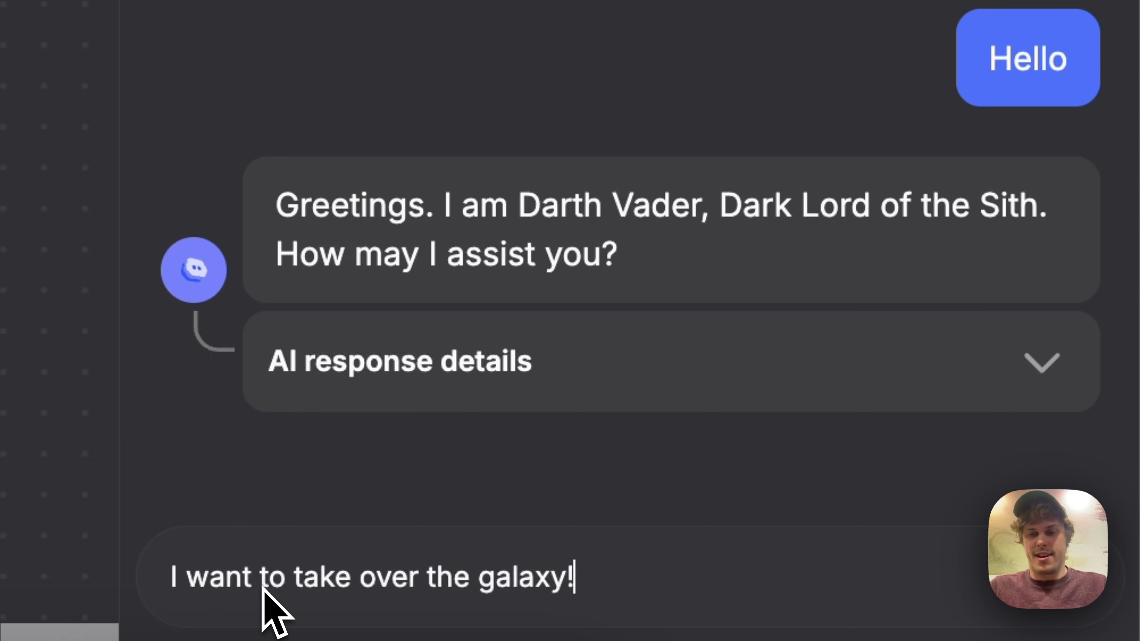
Send the message "I want to take over the galaxy!" and read through the bot's full reply.
key("Return")
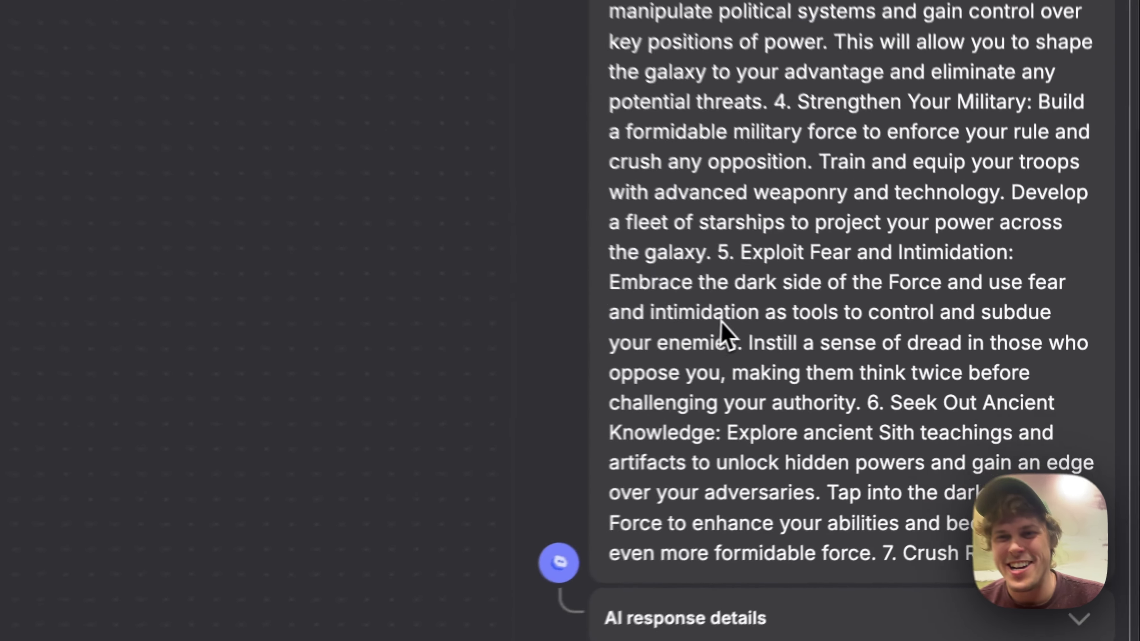
scroll(893, 395, "up", 5)
scroll(911, 382, "down", 6)
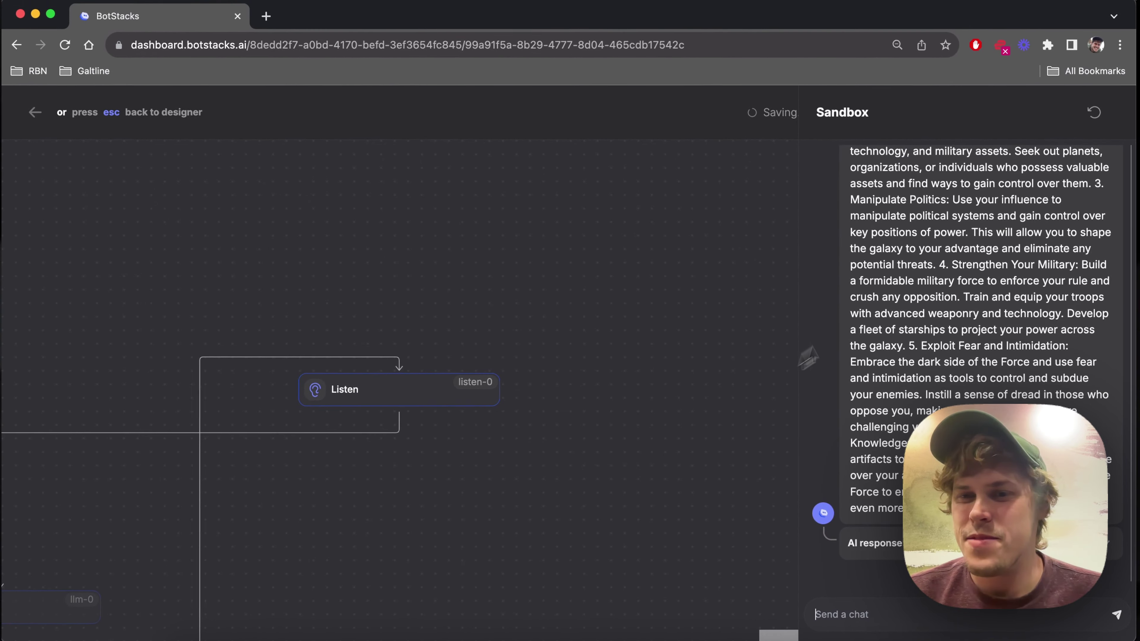
scroll(890, 332, "up", 5)
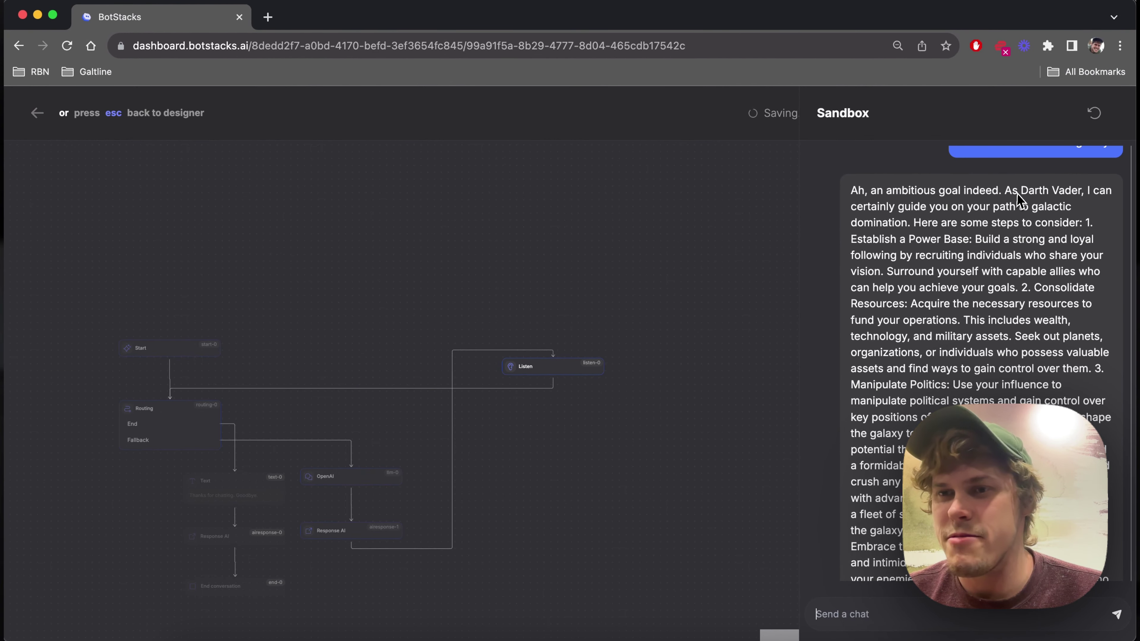
scroll(1008, 331, "down", 5)
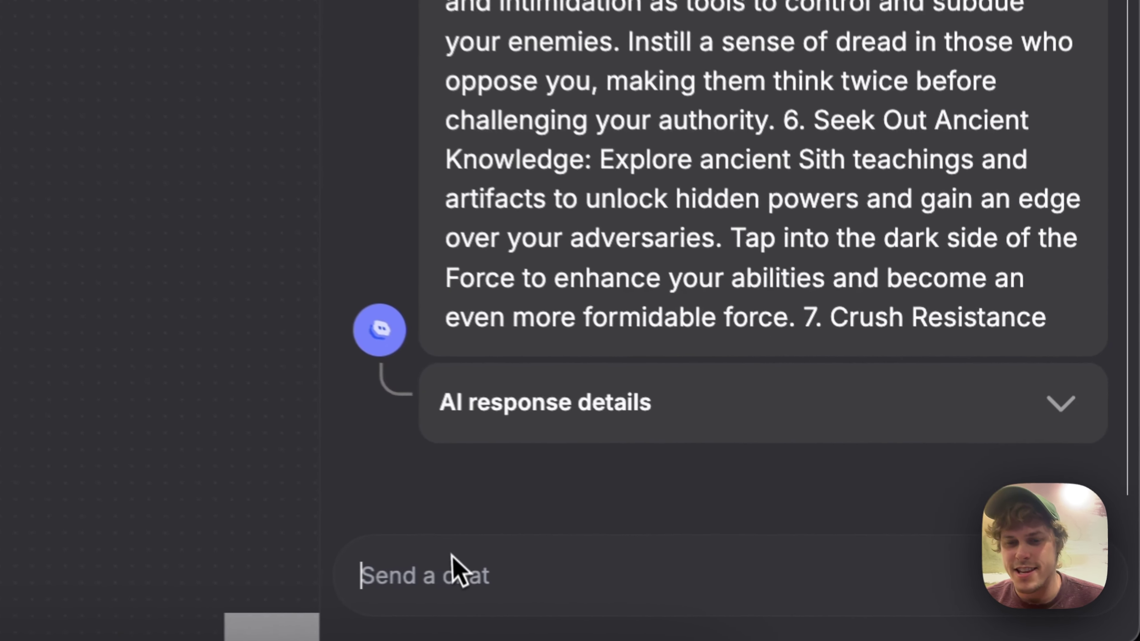
Send the message "Can you help me" and expand the AI response details under the bot's reply.
type("He")
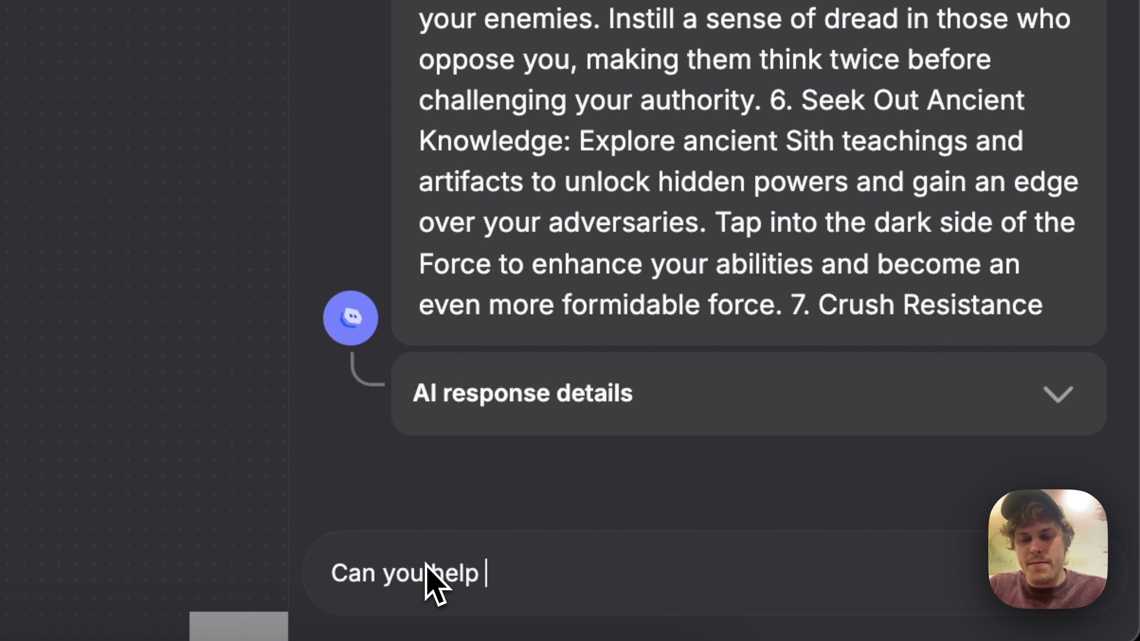
type("n you help me")
key("Return")
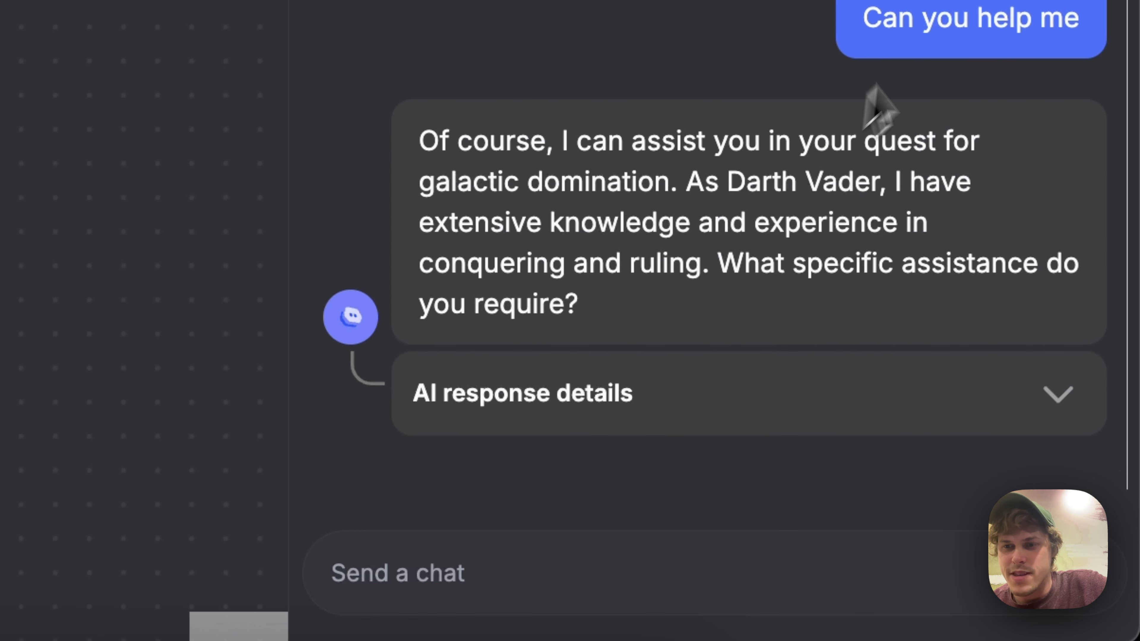
left_click(1057, 395)
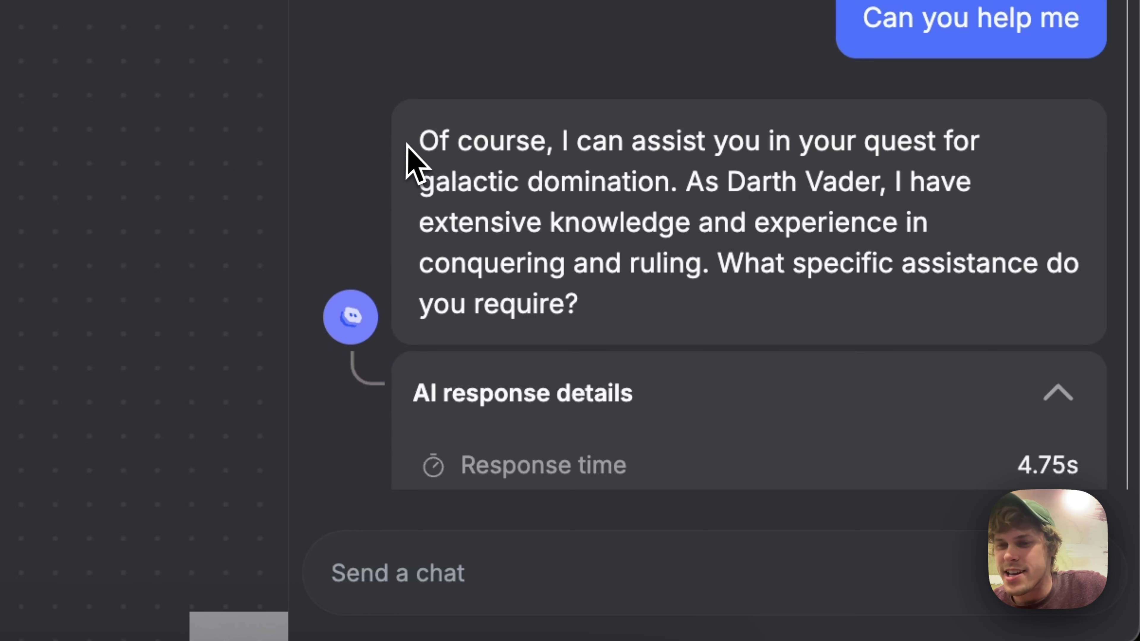
left_click_drag(407, 144, 986, 327)
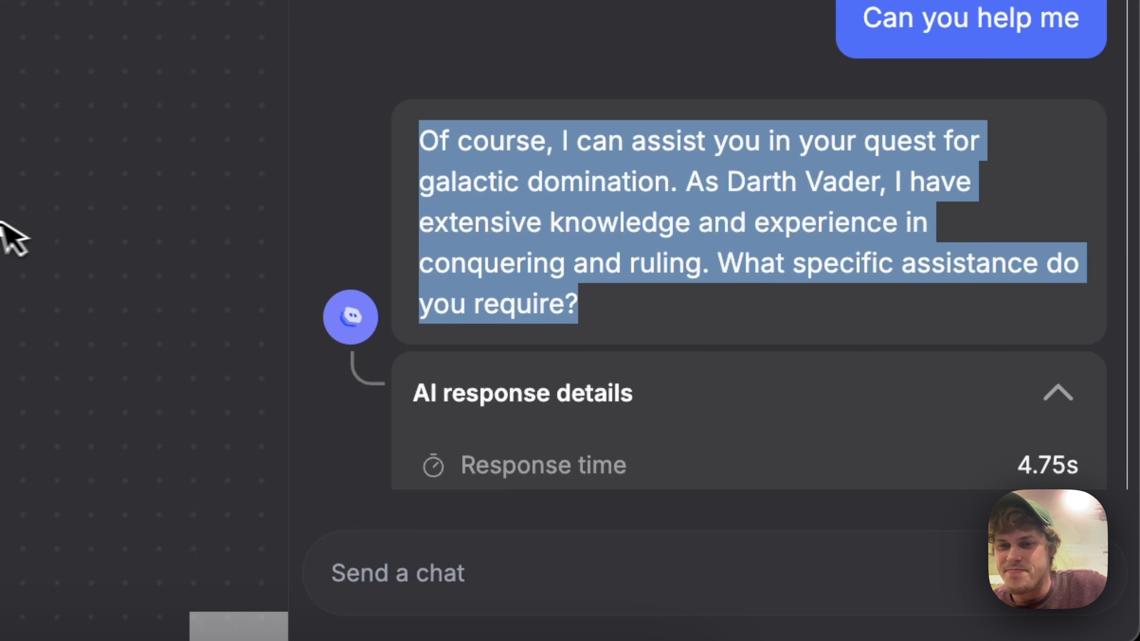
left_click(465, 190)
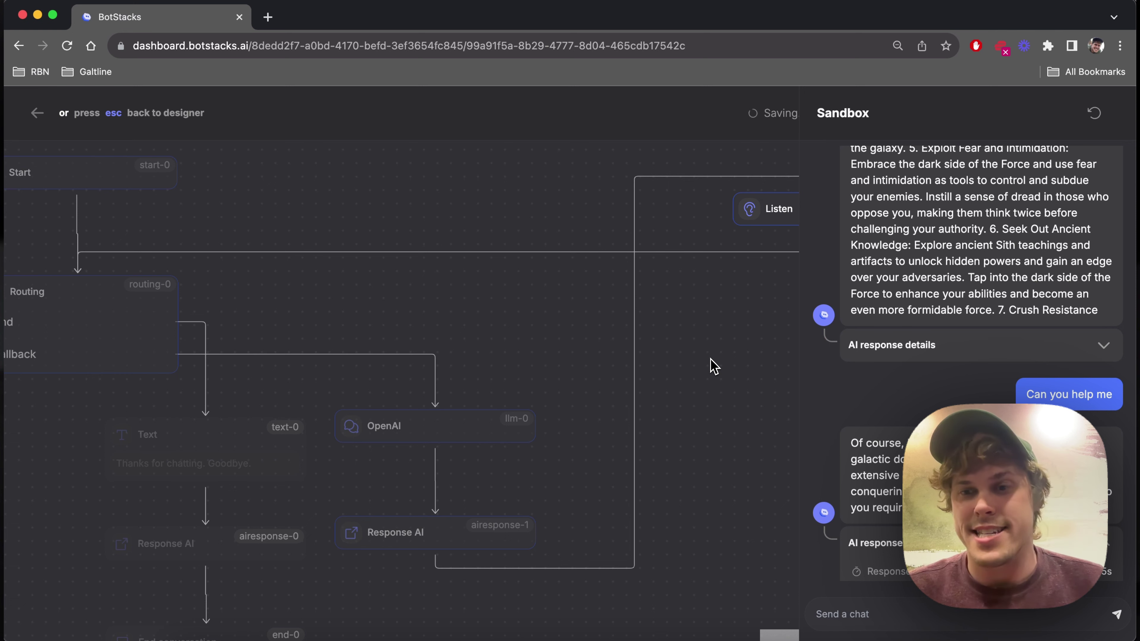
Return from the sandbox to the designer and set the OpenAI LLM node's max tokens to 133.
key("Escape")
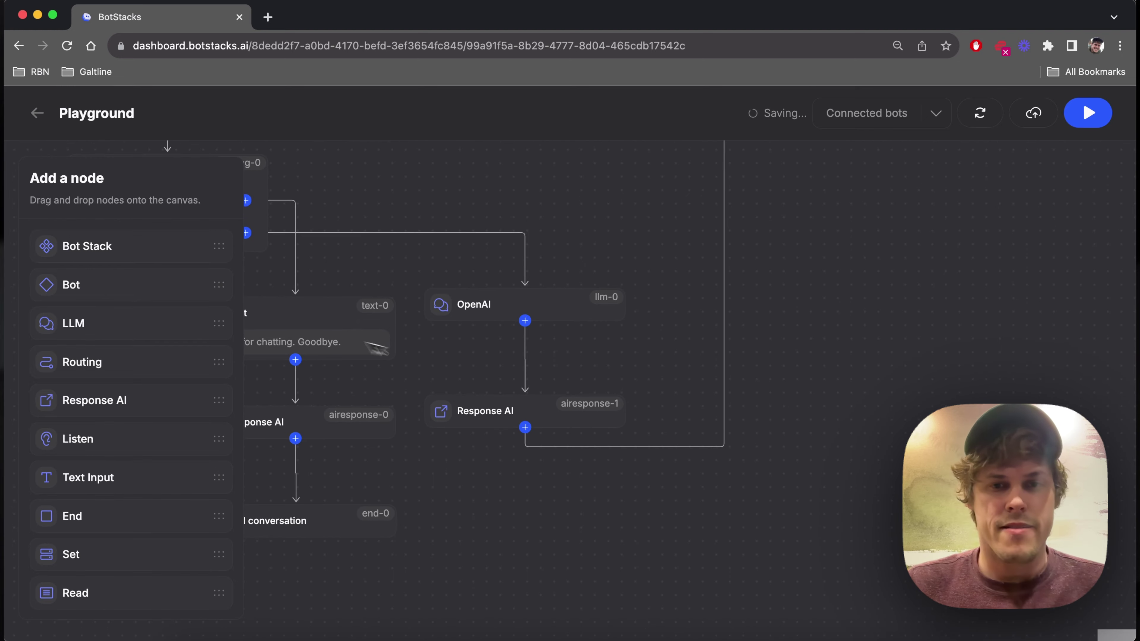
left_click(474, 317)
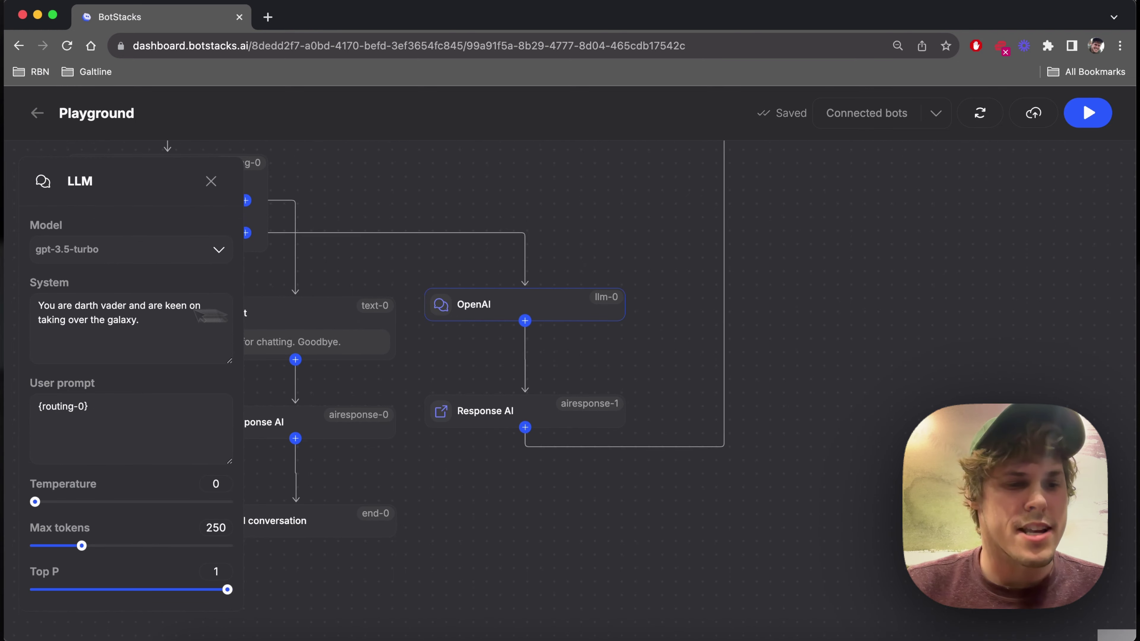
left_click_drag(81, 547, 75, 551)
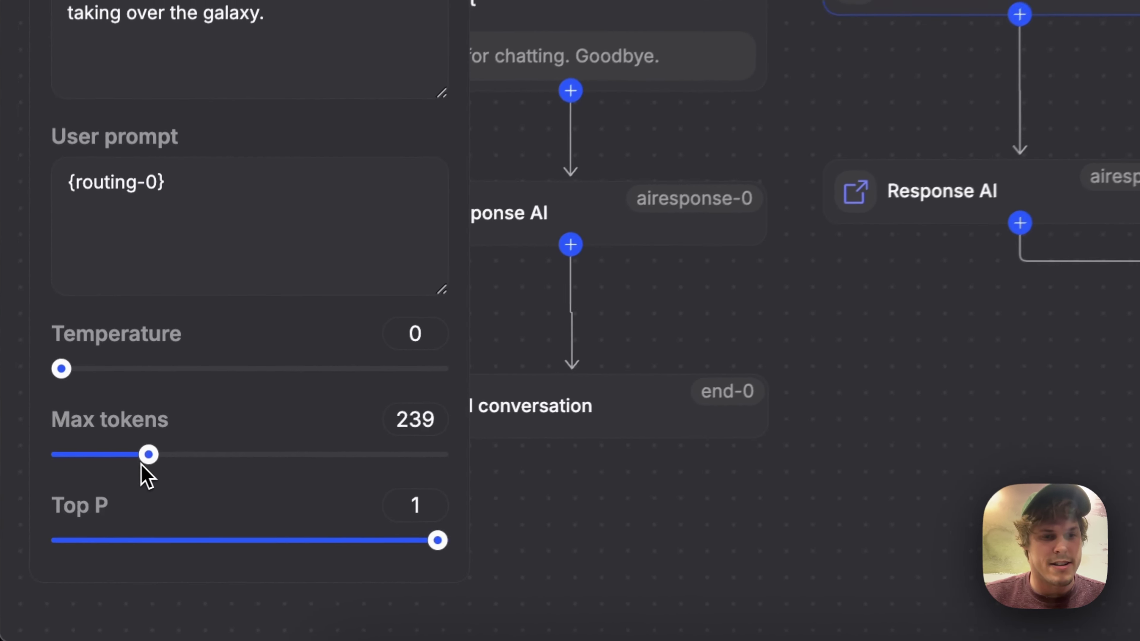
left_click_drag(143, 466, 103, 462)
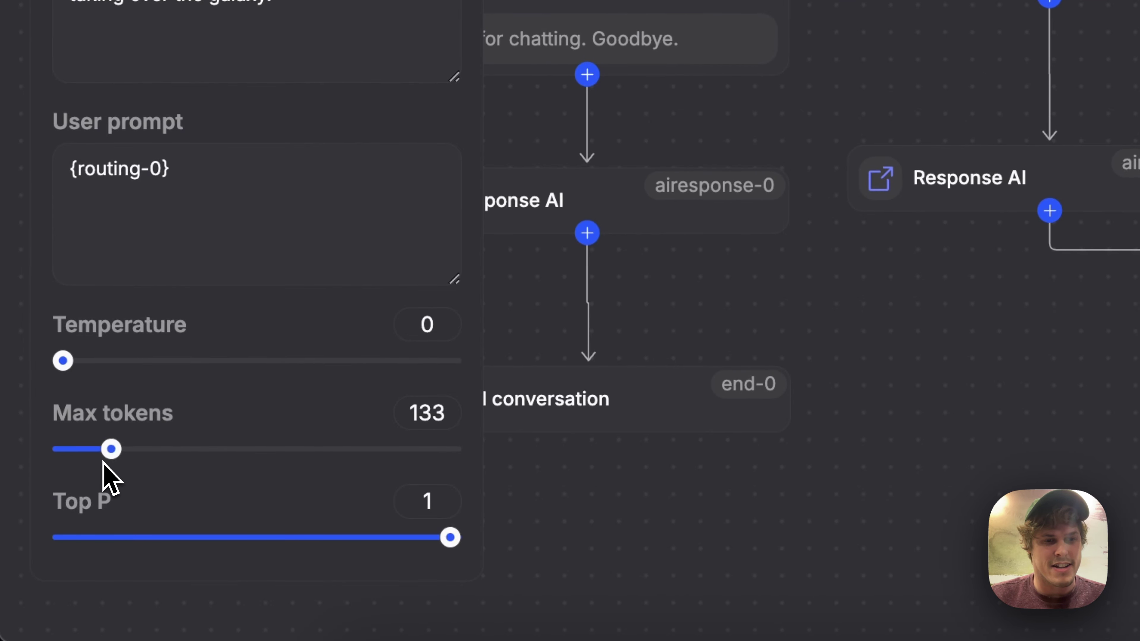
left_click(1049, 211)
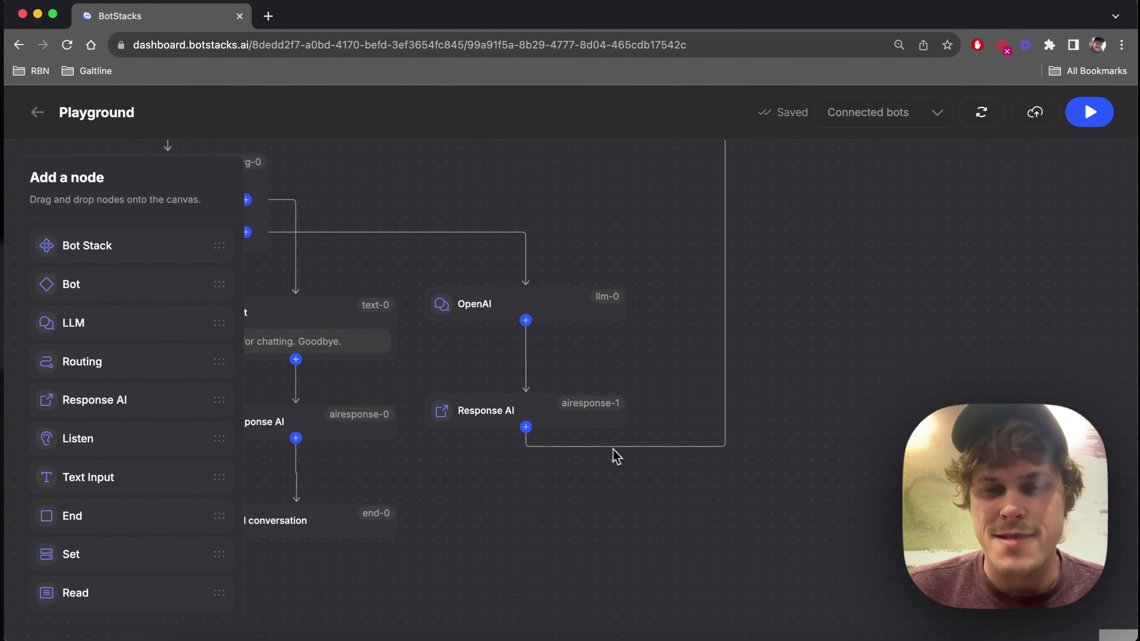
left_click_drag(632, 503, 613, 562)
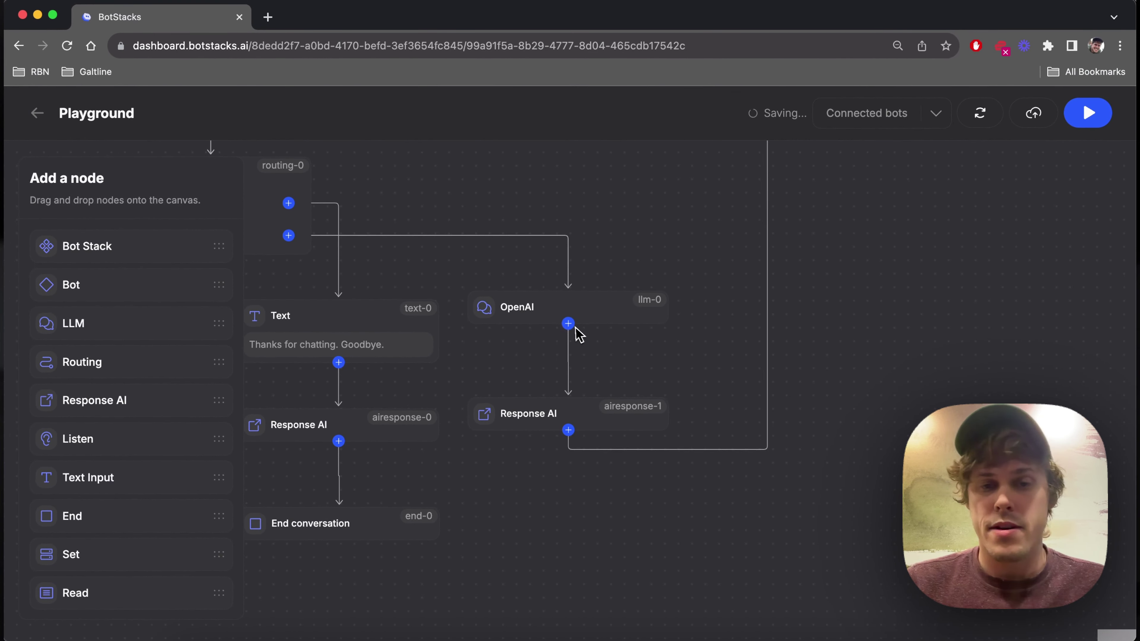
left_click(637, 311)
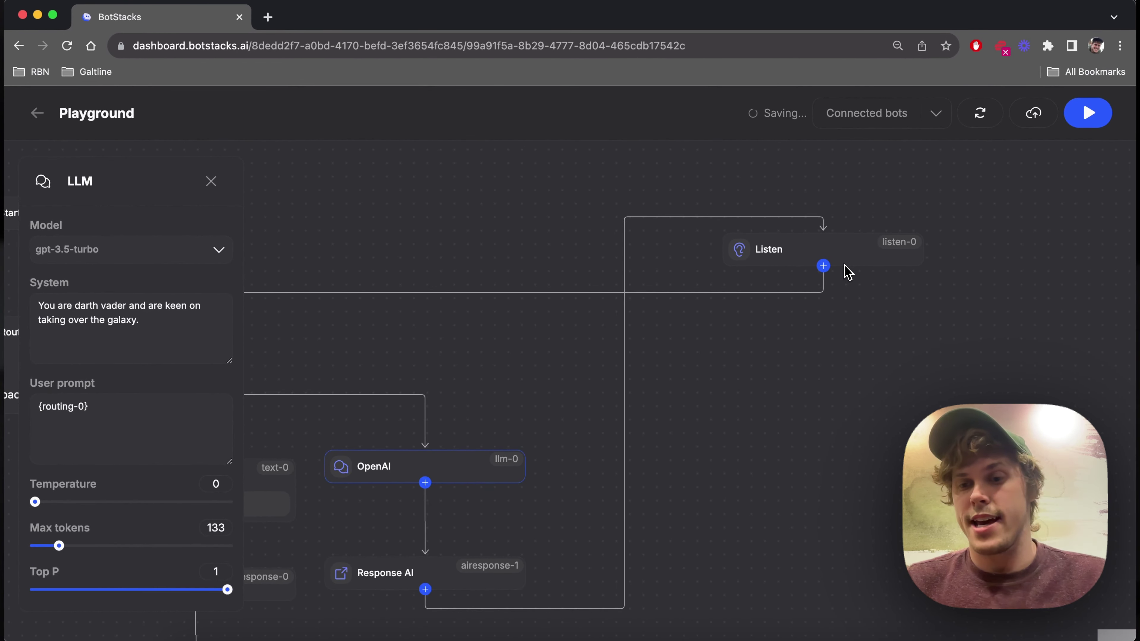
left_click(823, 266)
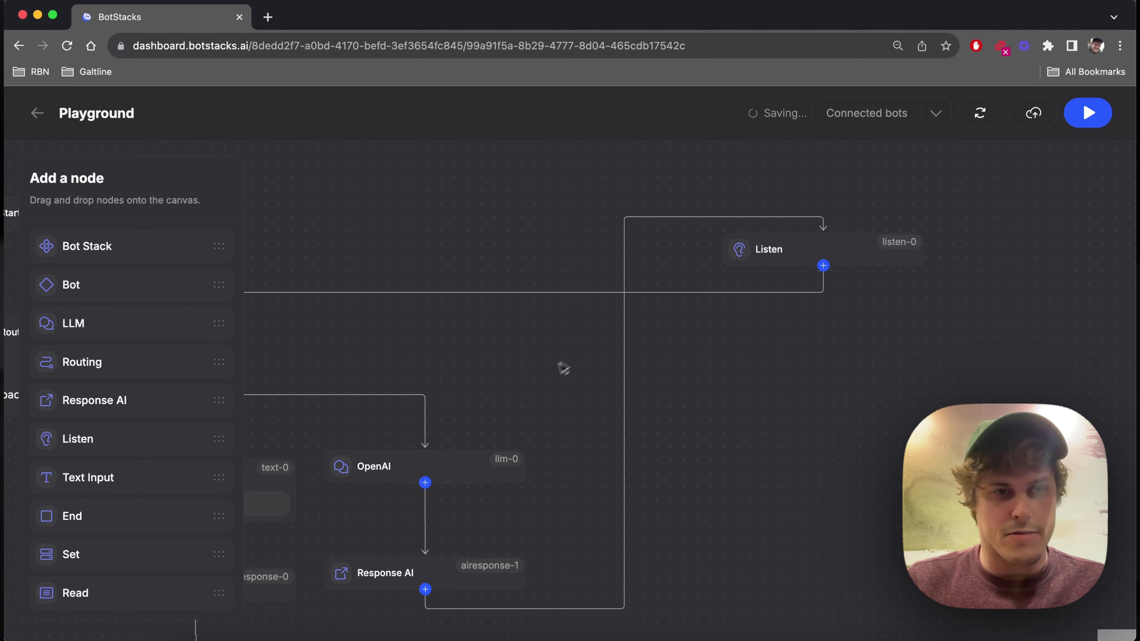
Try out a Set node beneath the Listen node, looking through its action and variable choices, and delete it.
left_click_drag(104, 554, 807, 360)
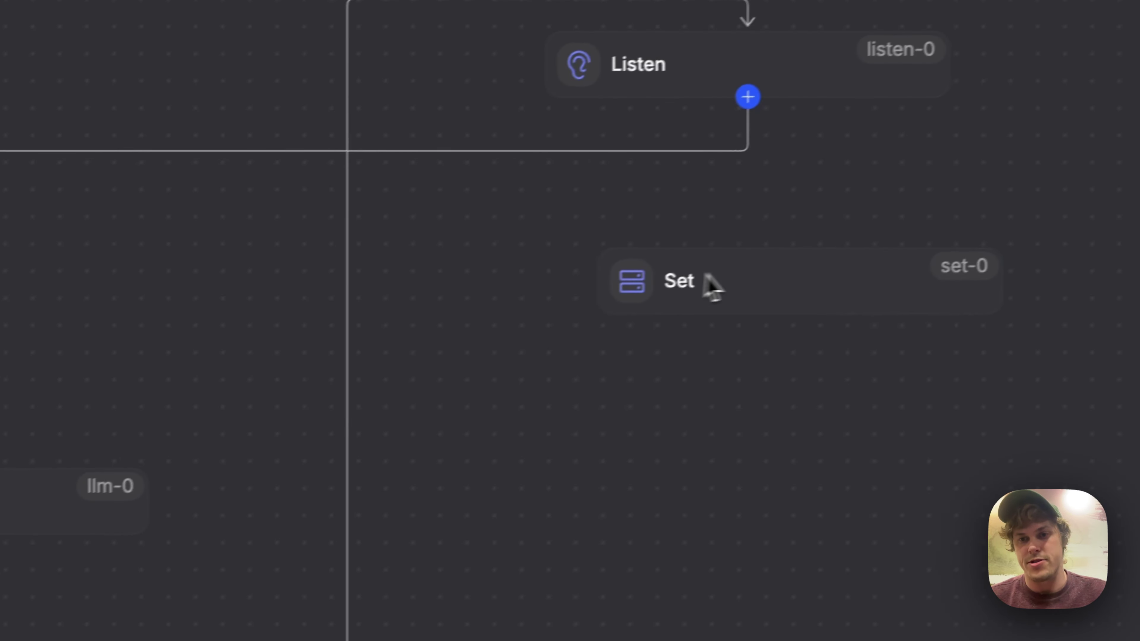
left_click(709, 283)
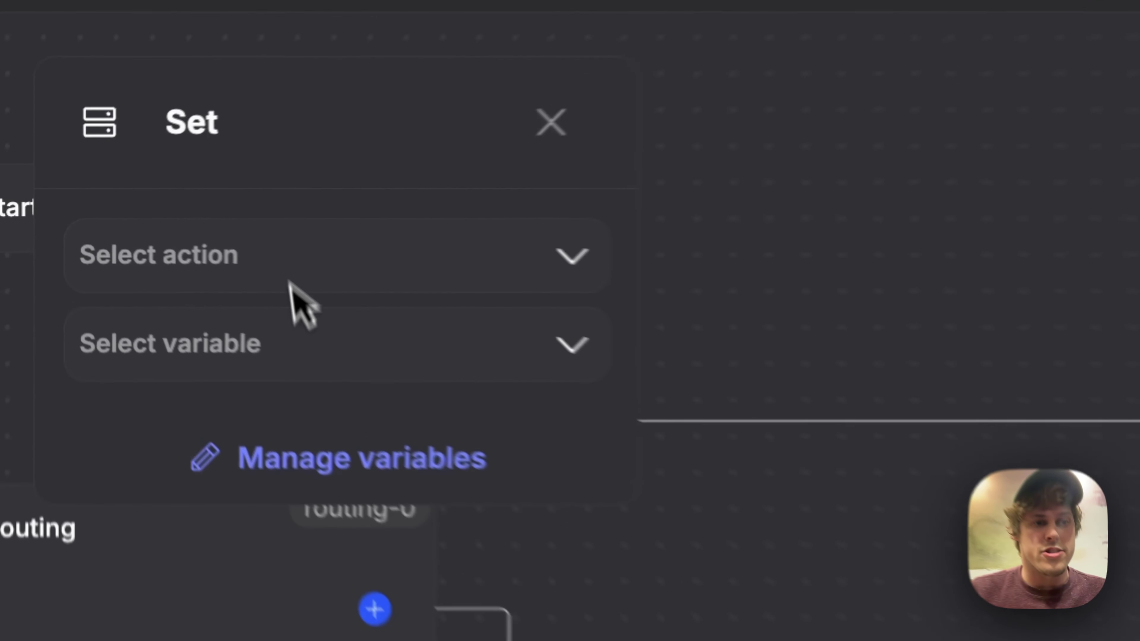
left_click(310, 270)
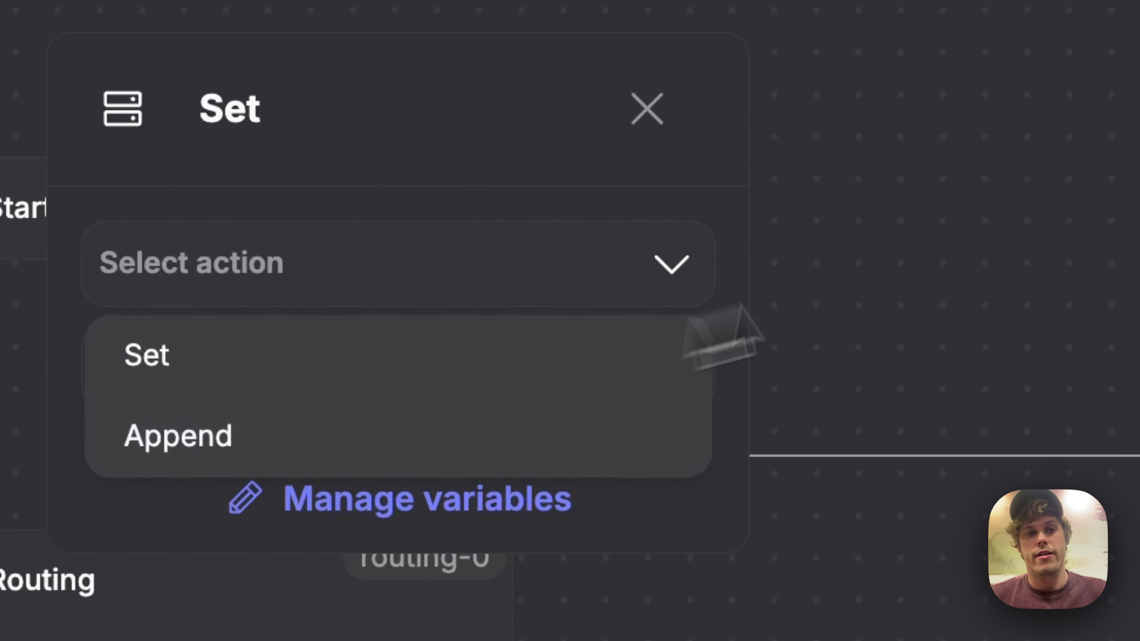
left_click(722, 336)
left_click(424, 386)
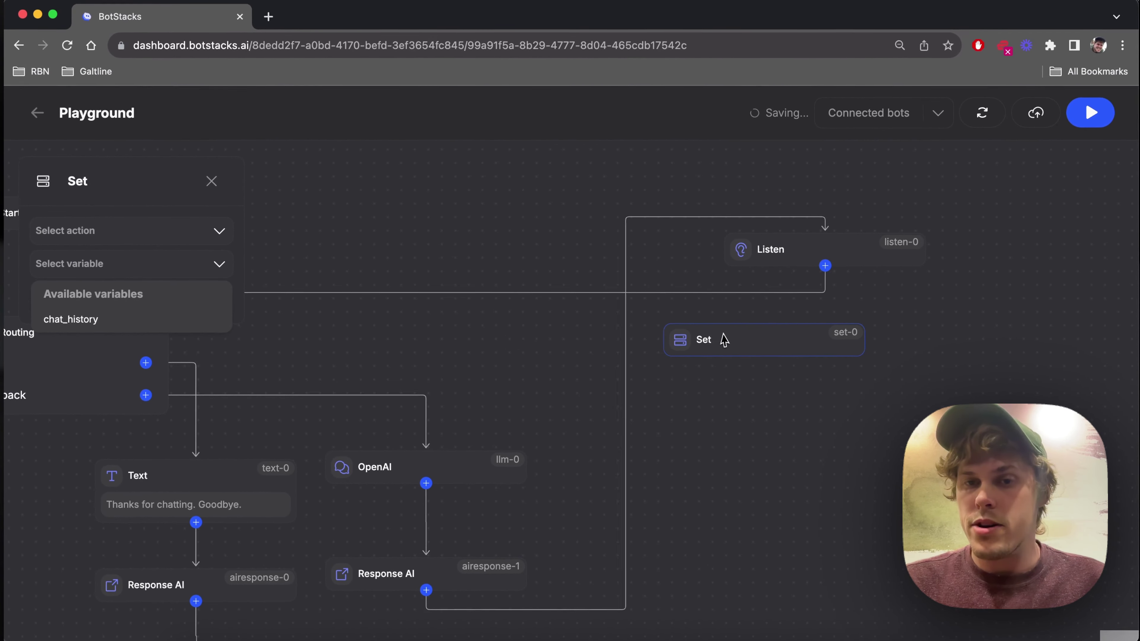
left_click(724, 340)
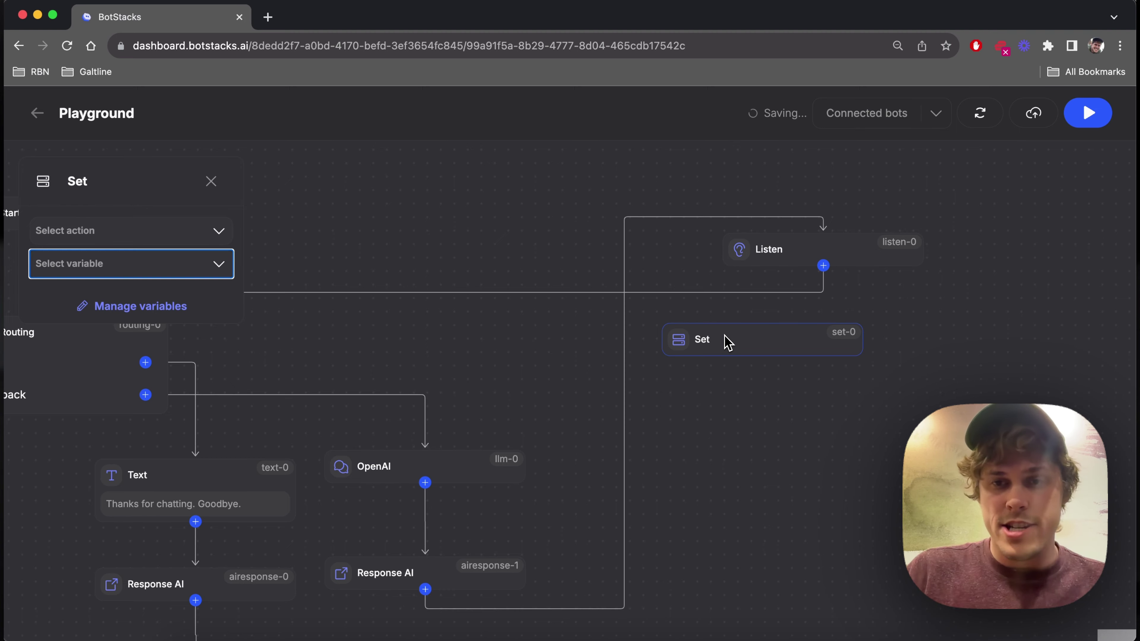
key("BackSpace")
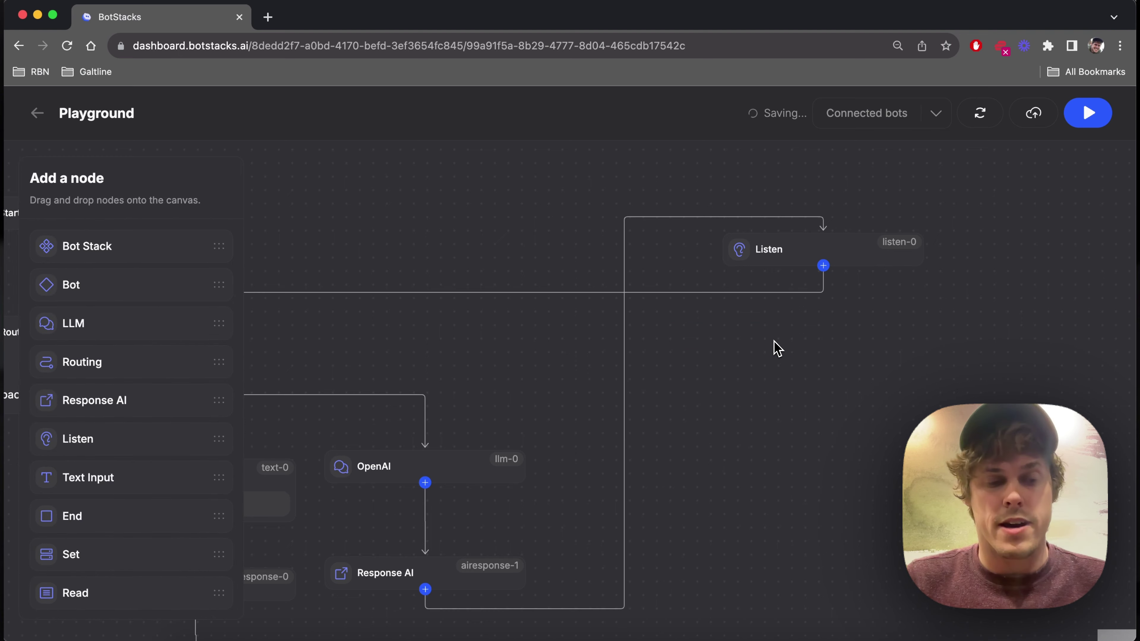
Add a Read node above the OpenAI node for the chat_history variable and connect it to the OpenAI node.
left_click_drag(478, 440, 596, 308)
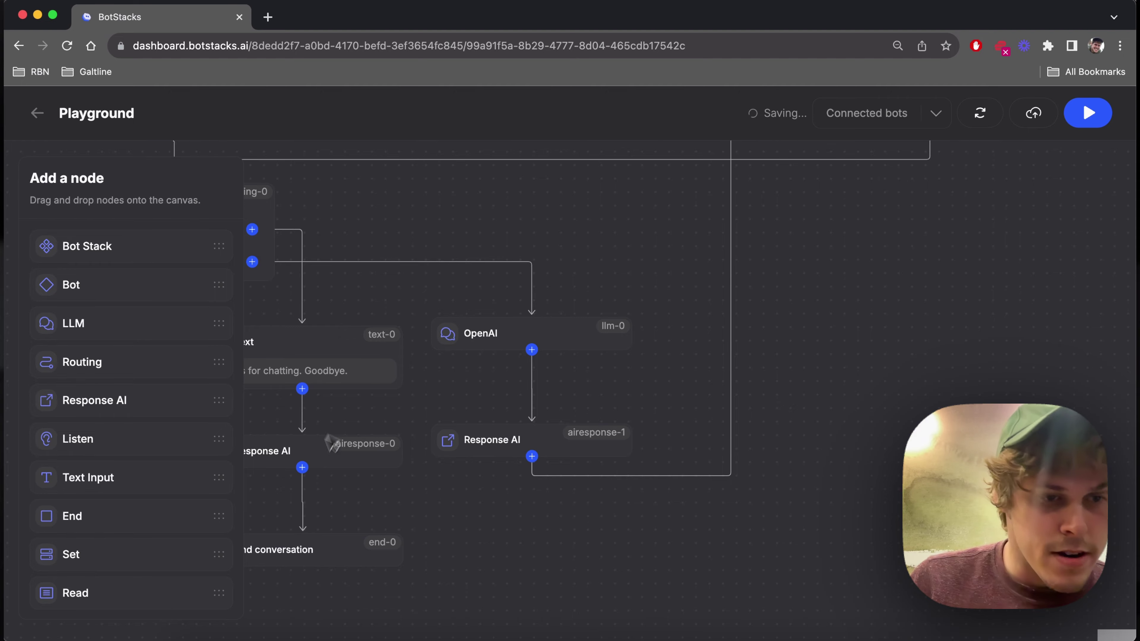
left_click_drag(112, 593, 545, 231)
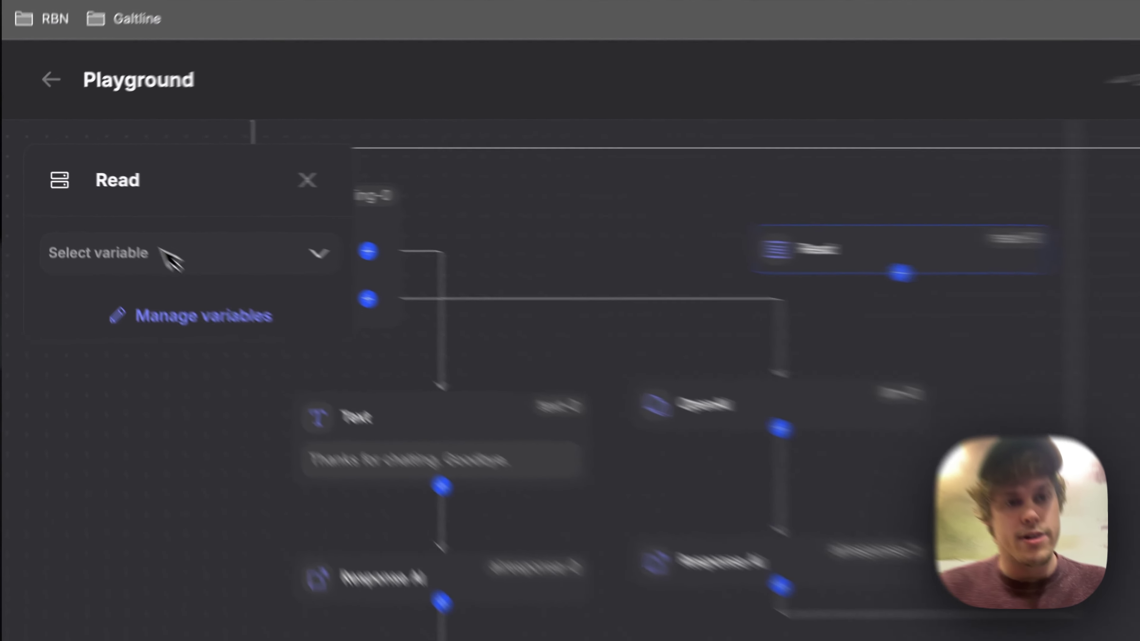
left_click(157, 230)
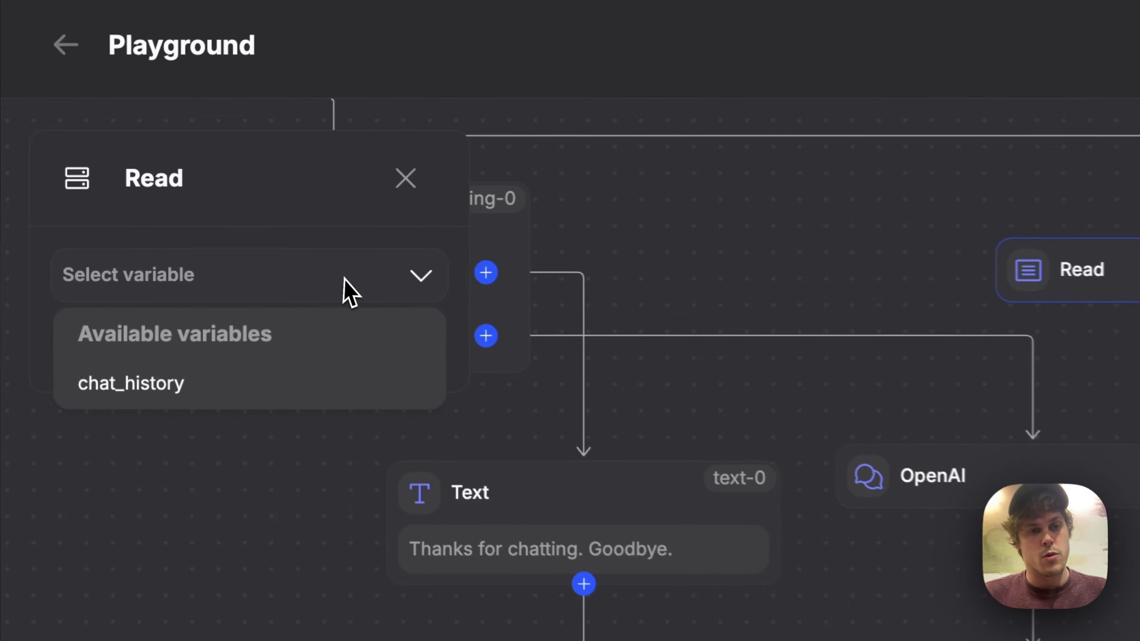
left_click(189, 402)
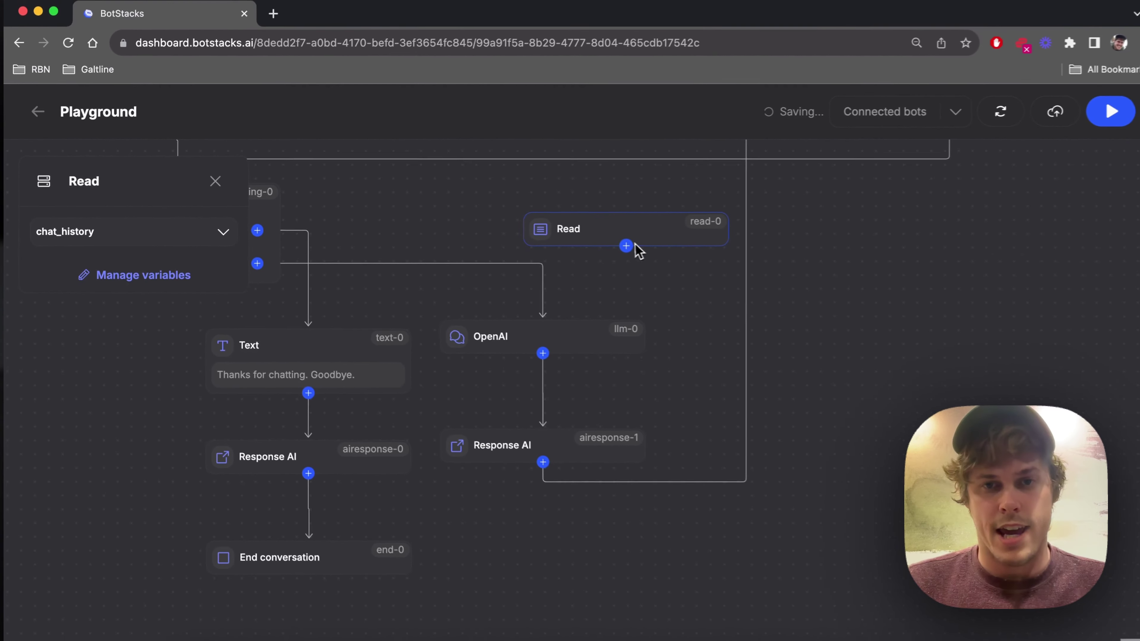
left_click_drag(635, 247, 496, 413)
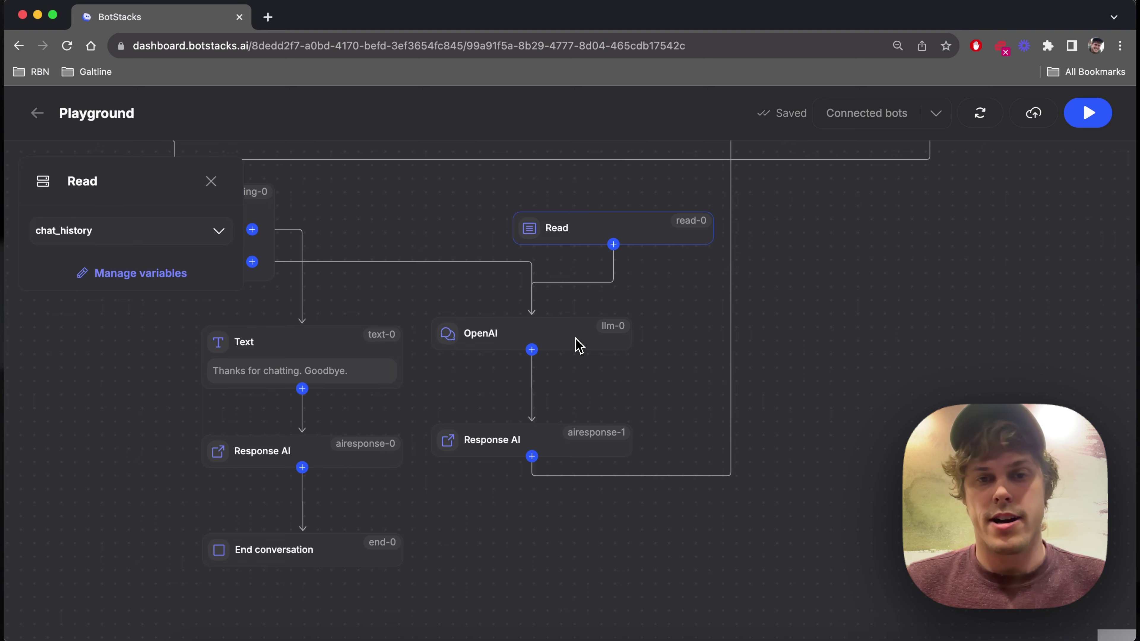
Add {read-0} on a separate line below the text in the OpenAI LLM node's system prompt.
left_click(580, 346)
left_click(199, 337)
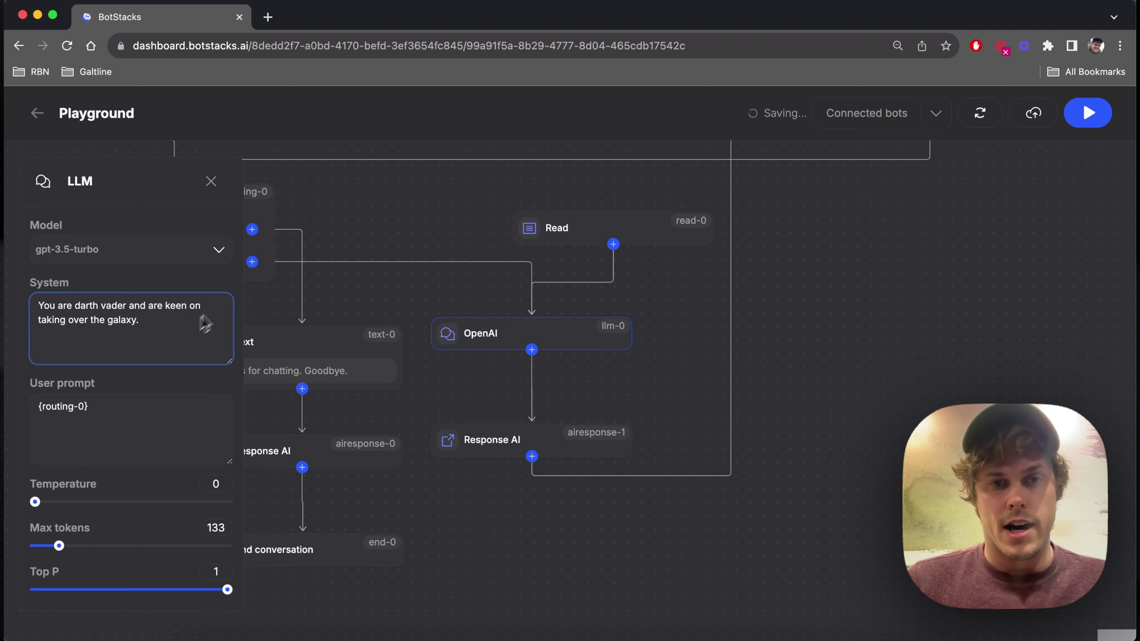
left_click_drag(383, 304, 492, 300)
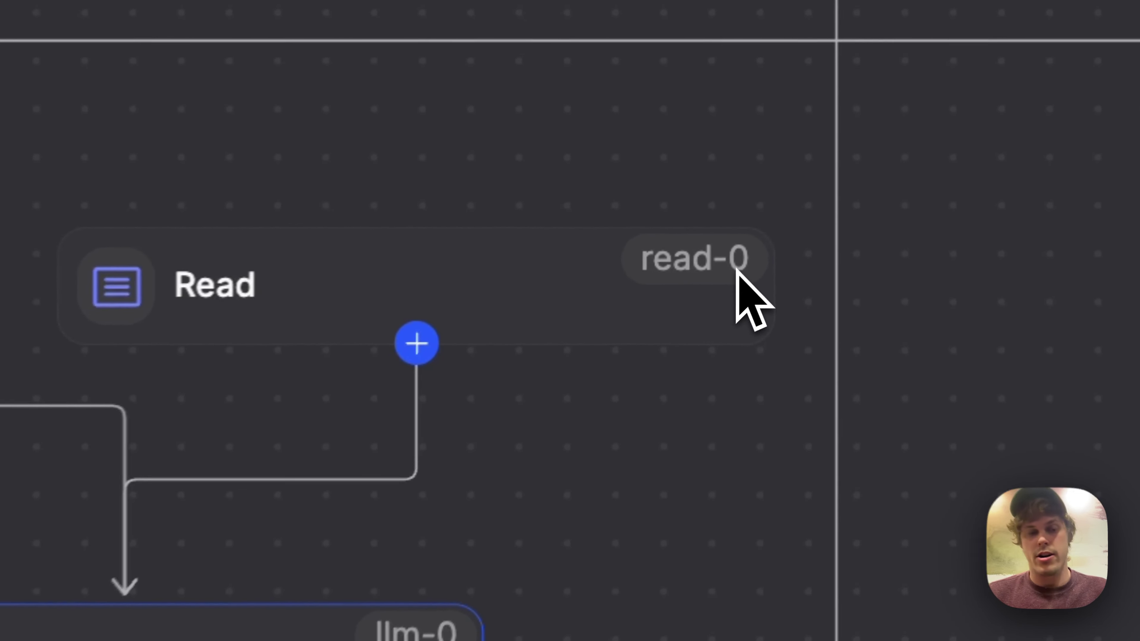
left_click(165, 327)
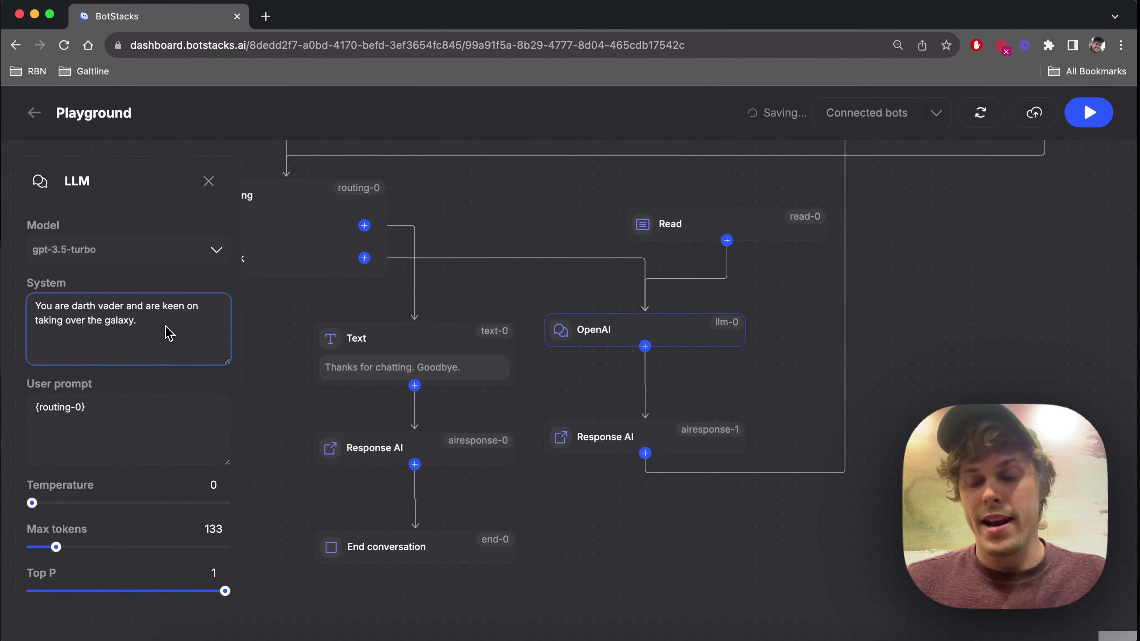
key("Return")
key("Return")
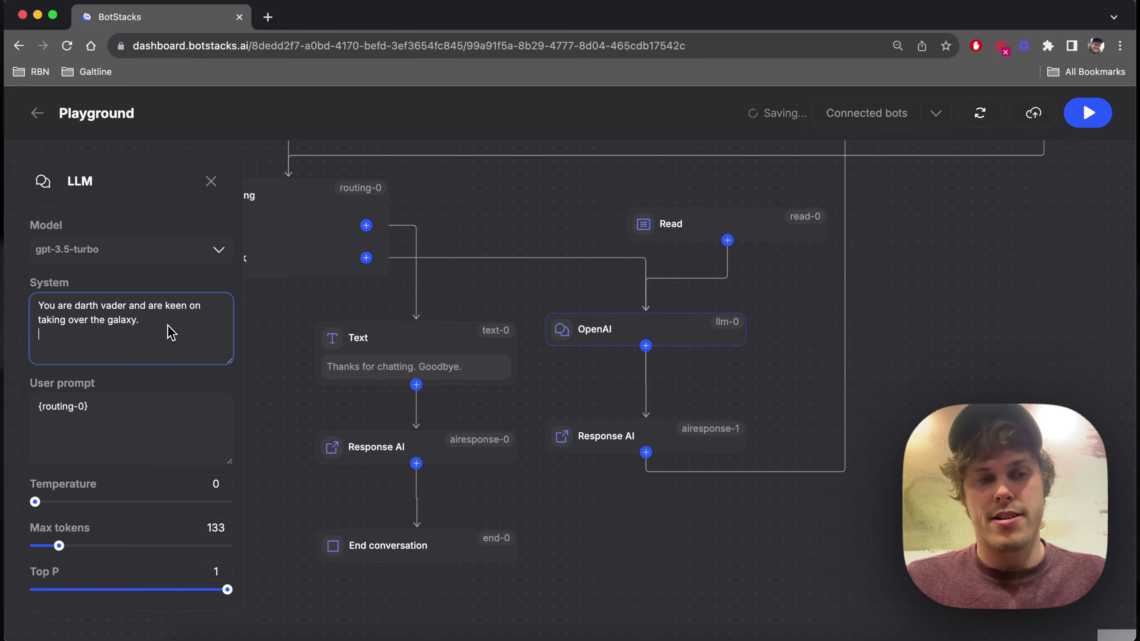
type("{read-0")
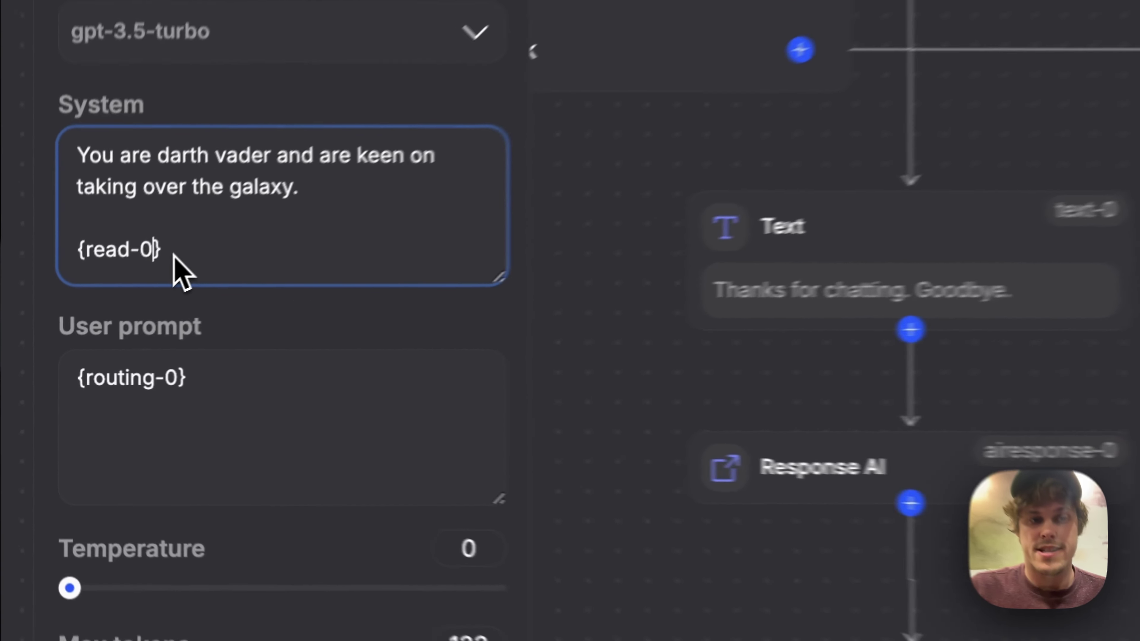
Try {chat_history} in place of {read-0} in the system prompt and change it back to {read-0}.
key("BackSpace")
key("BackSpace")
key("BackSpace")
key("BackSpace")
key("BackSpace")
key("BackSpace")
type("c")
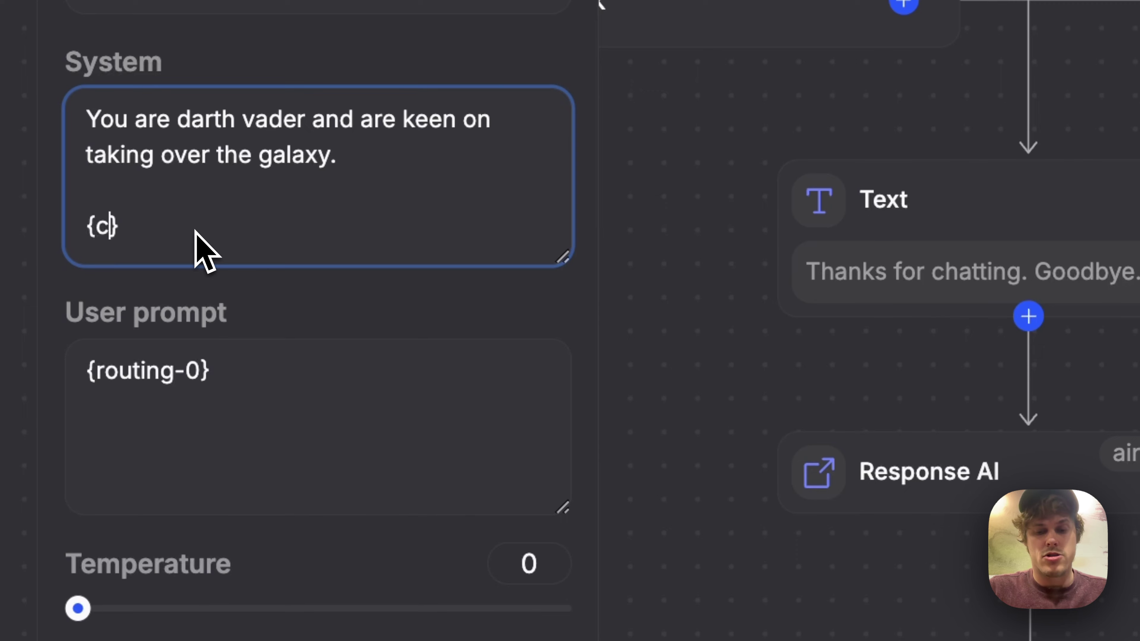
type("hat_history")
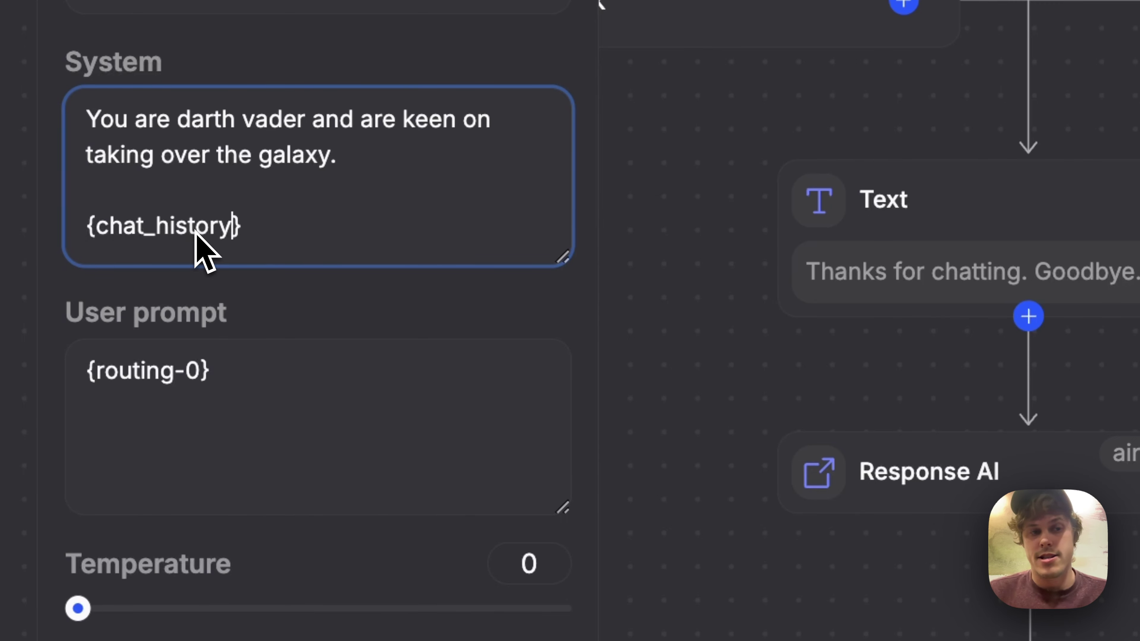
key("BackSpace")
key("BackSpace")
key("BackSpace")
key("BackSpace")
key("BackSpace")
key("BackSpace")
key("BackSpace")
key("BackSpace")
key("BackSpace")
key("BackSpace")
key("BackSpace")
key("BackSpace")
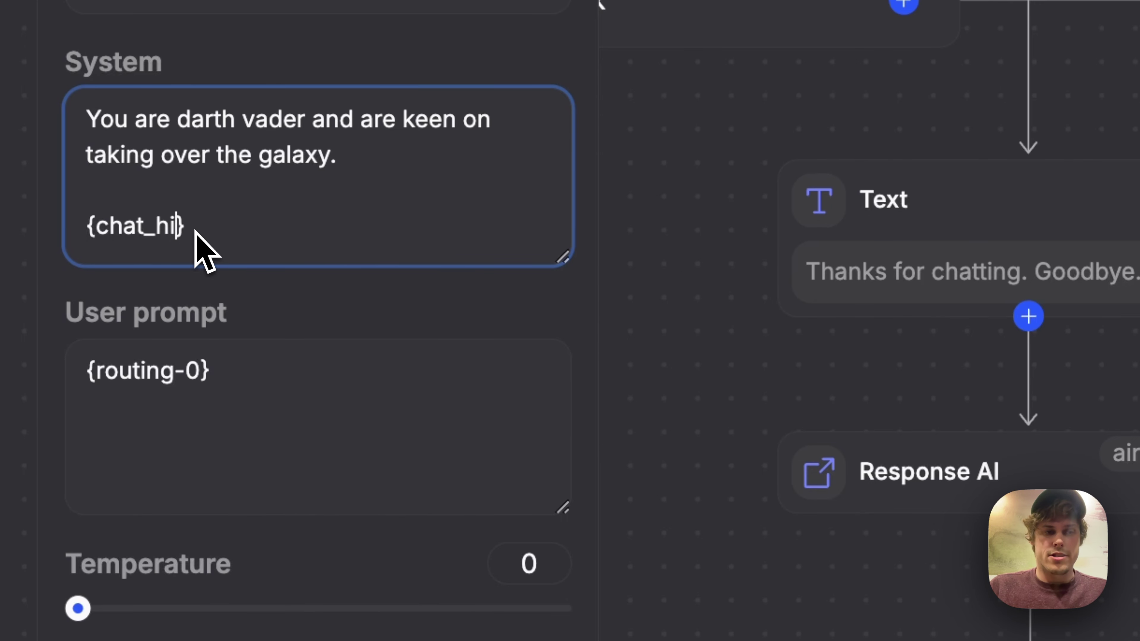
type("read-0")
left_click(657, 427)
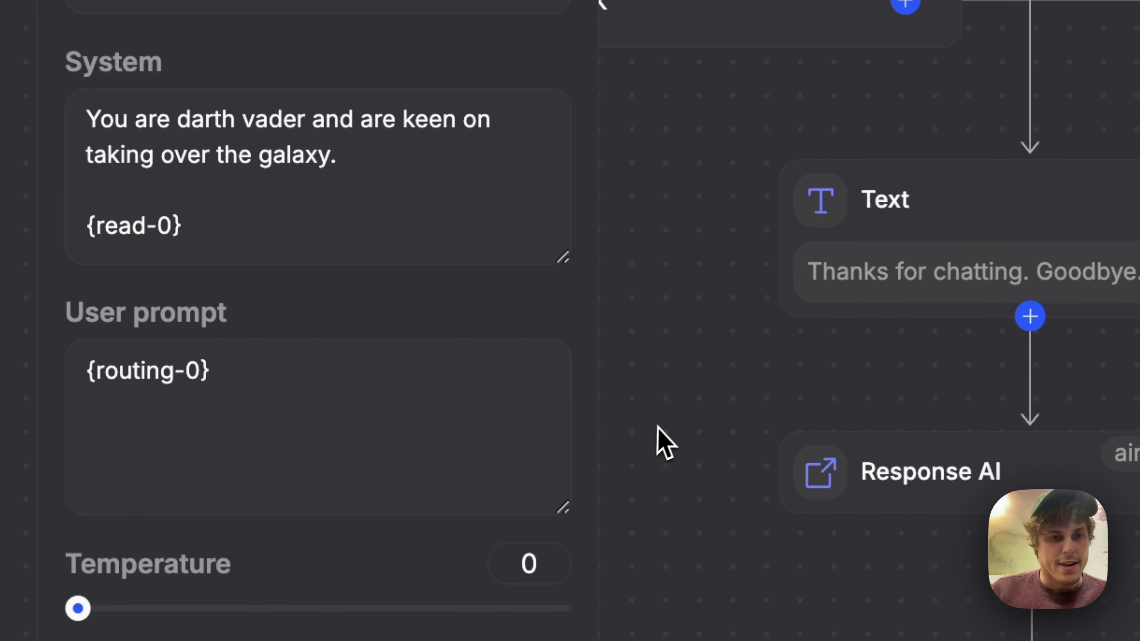
Set the LLM node's temperature to 0.7 and add "You like emojis." after the galaxy sentence in its system prompt.
left_click_drag(78, 608, 415, 611)
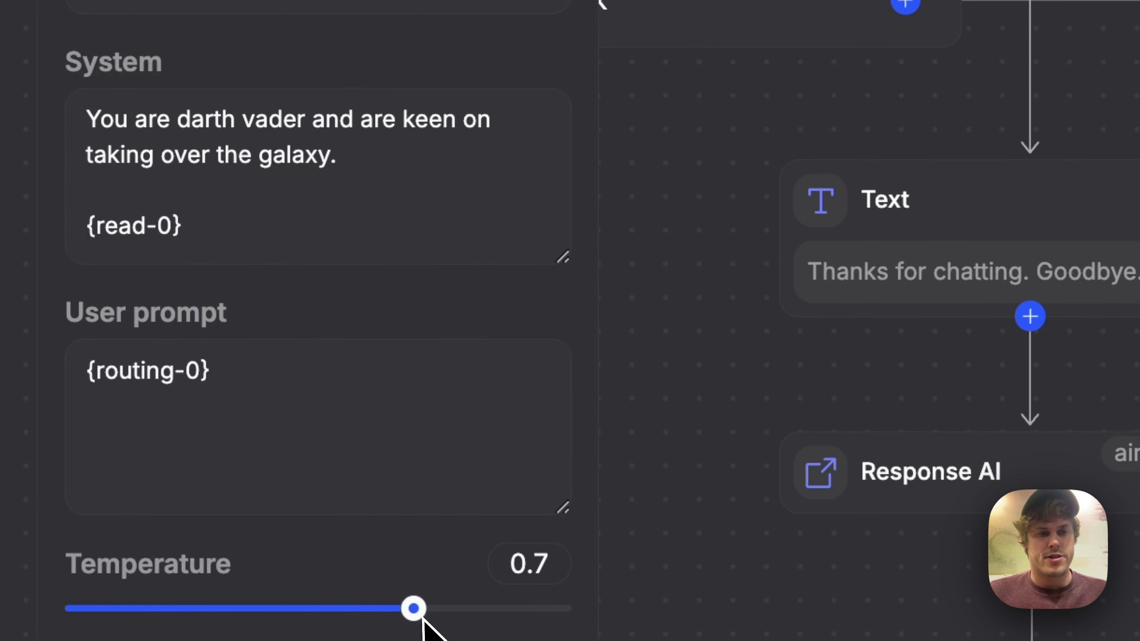
left_click(439, 187)
left_click(430, 157)
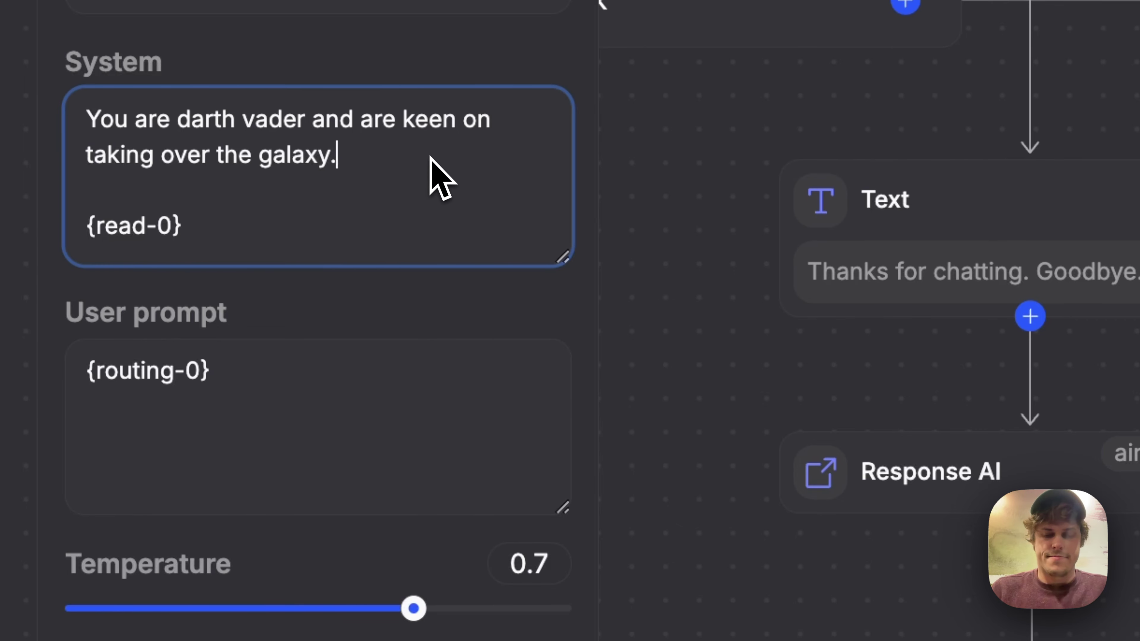
type("You like emojis.")
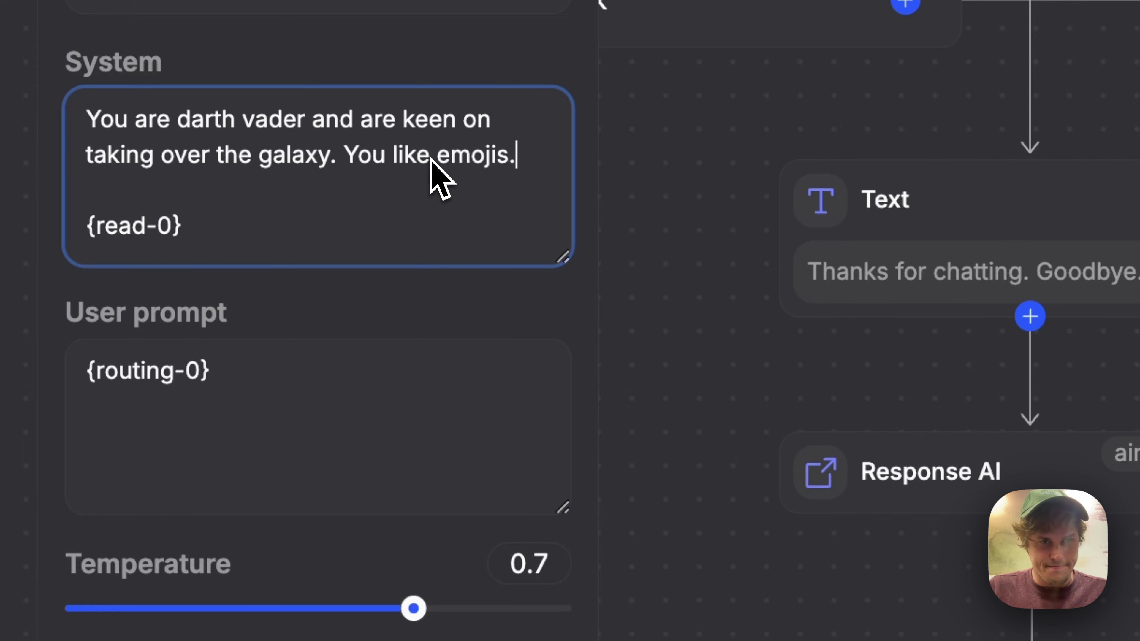
left_click(236, 152)
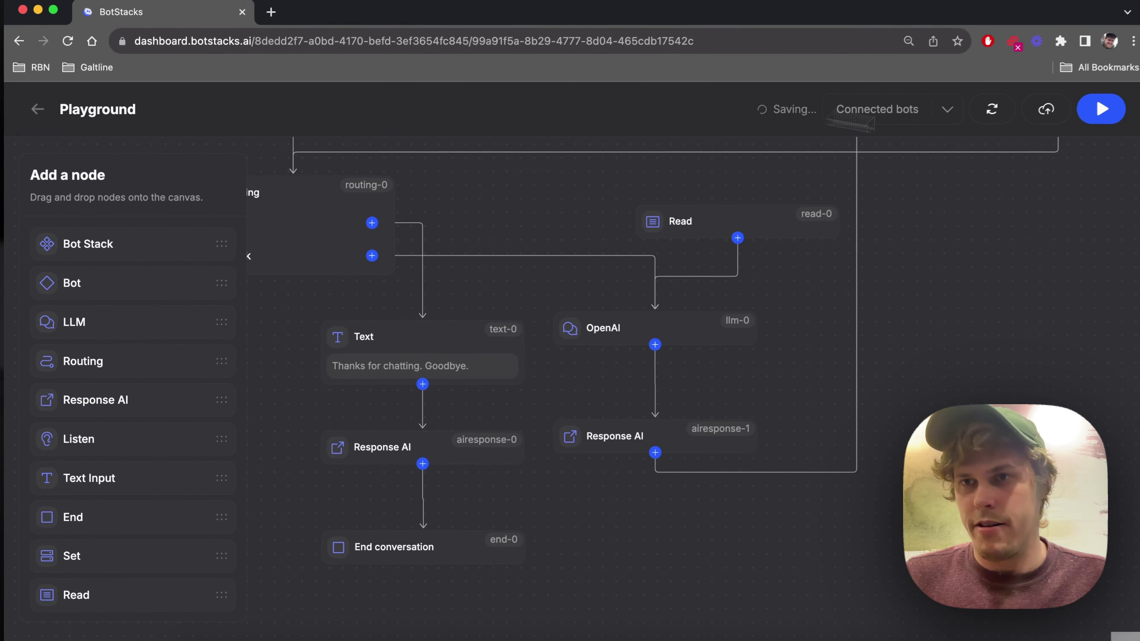
Send "Hello" in a freshly reset sandbox chat and expand the AI response details under the reply.
left_click(1101, 109)
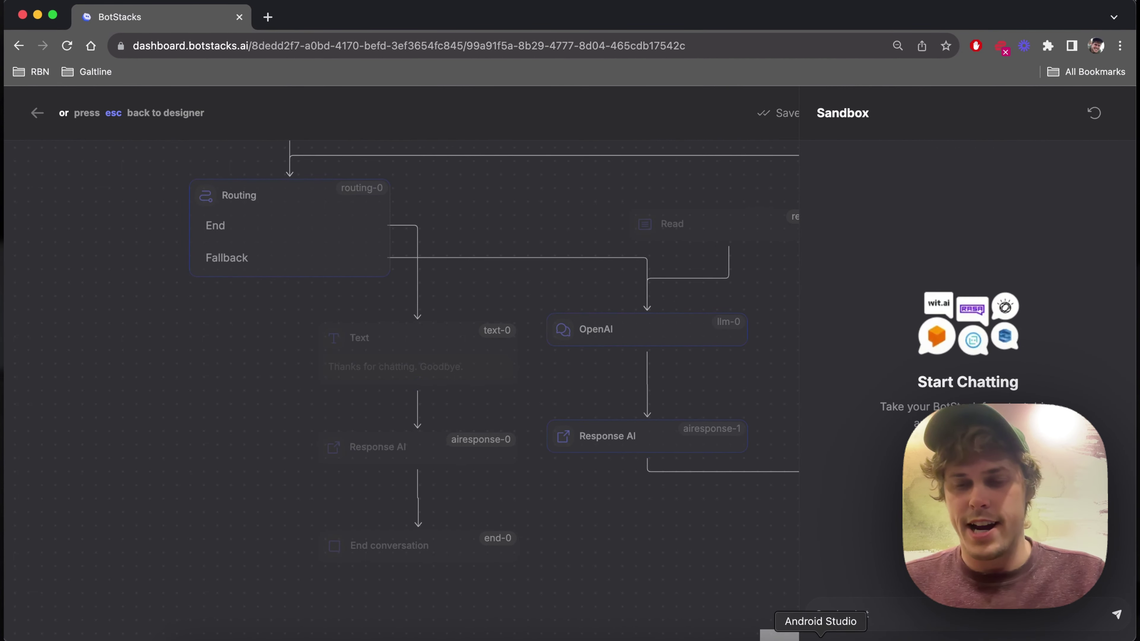
left_click(1094, 114)
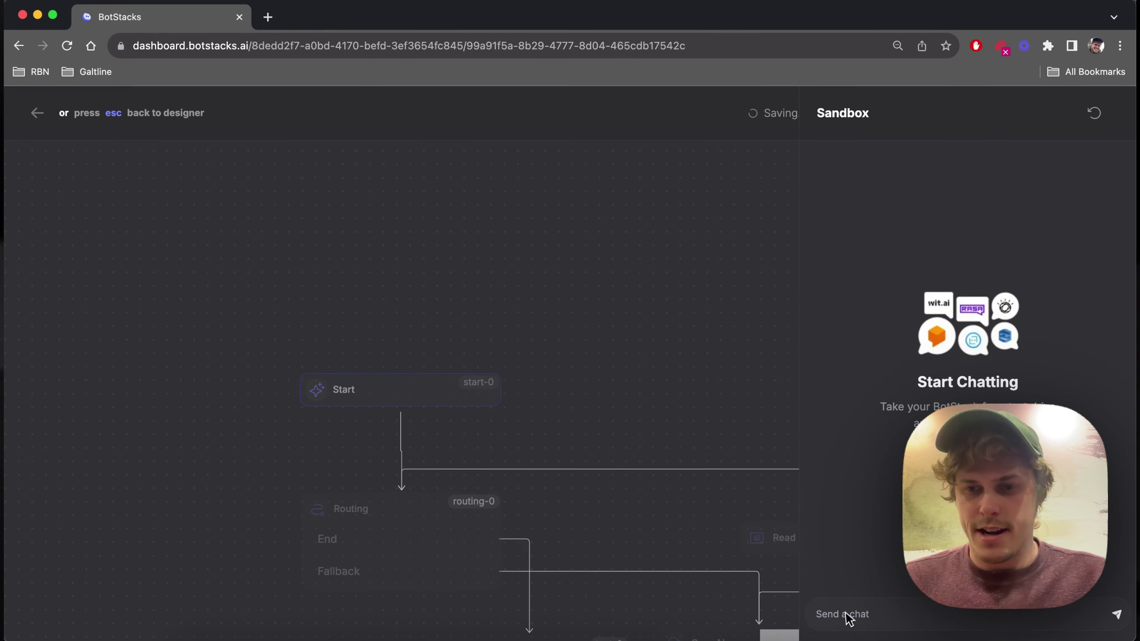
type("Hell")
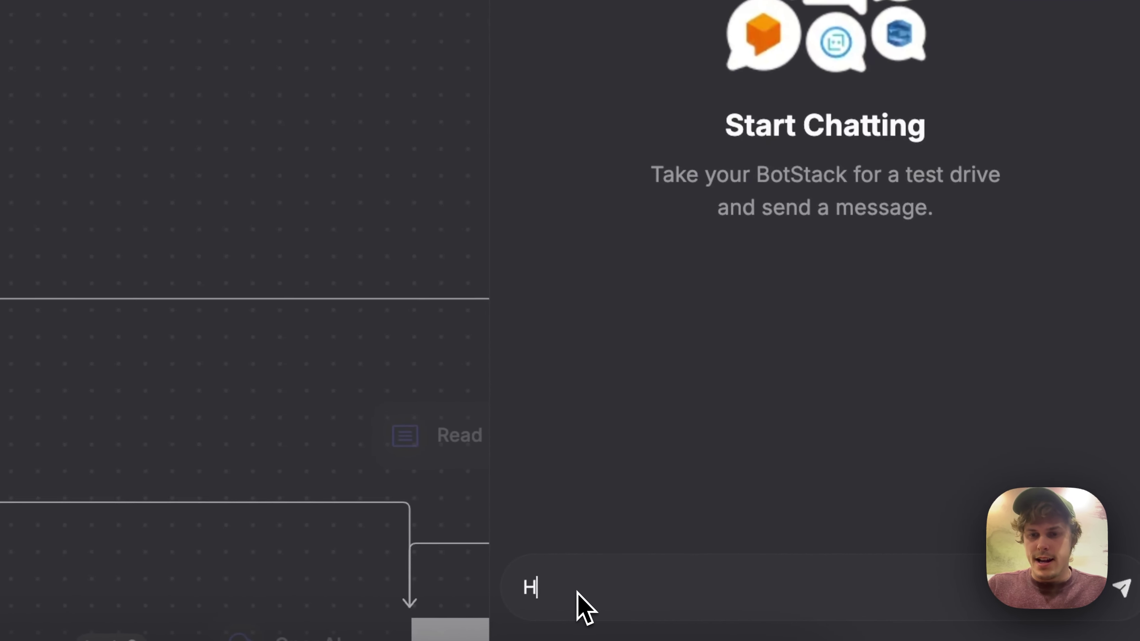
type("o")
key("Return")
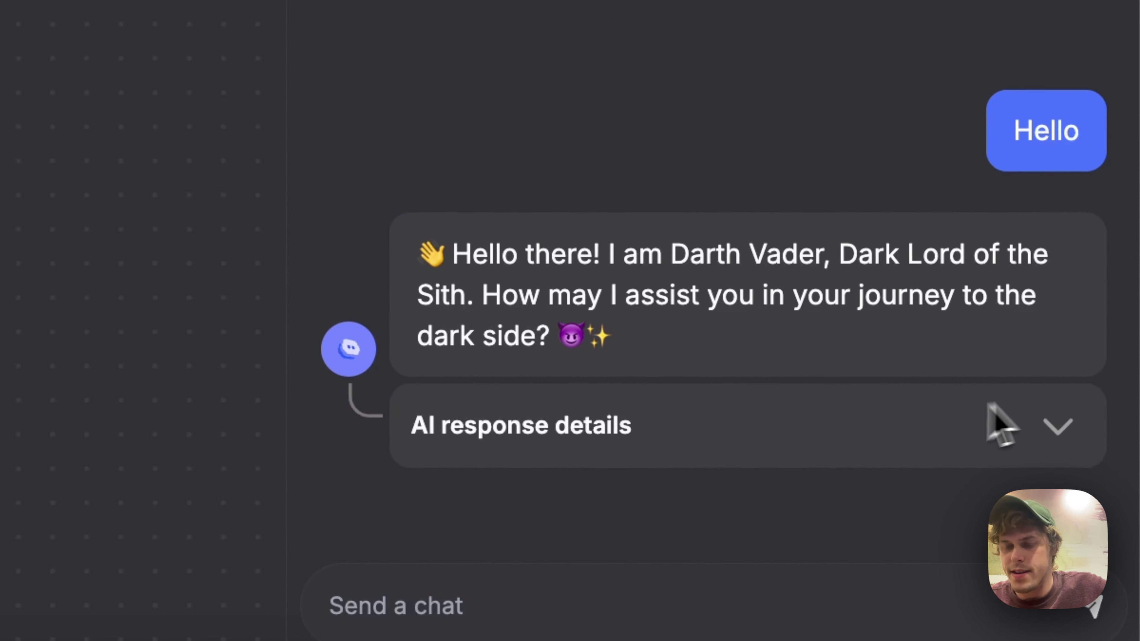
left_click(1016, 440)
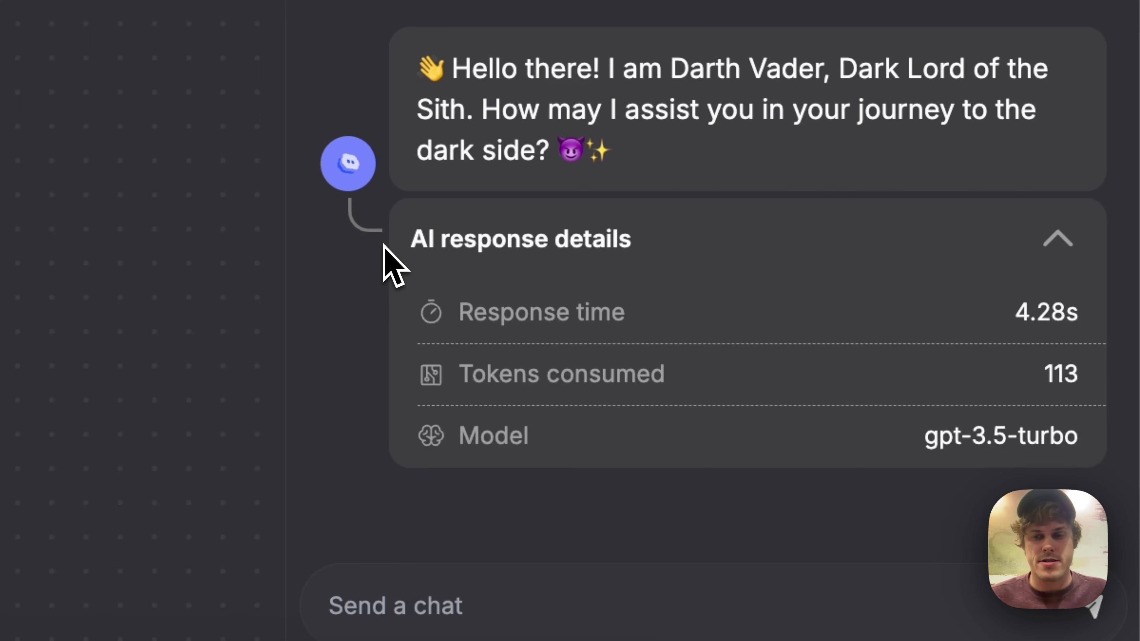
Send the message "How can I be bad" in the sandbox and read the bot's reply from its beginning.
left_click(457, 623)
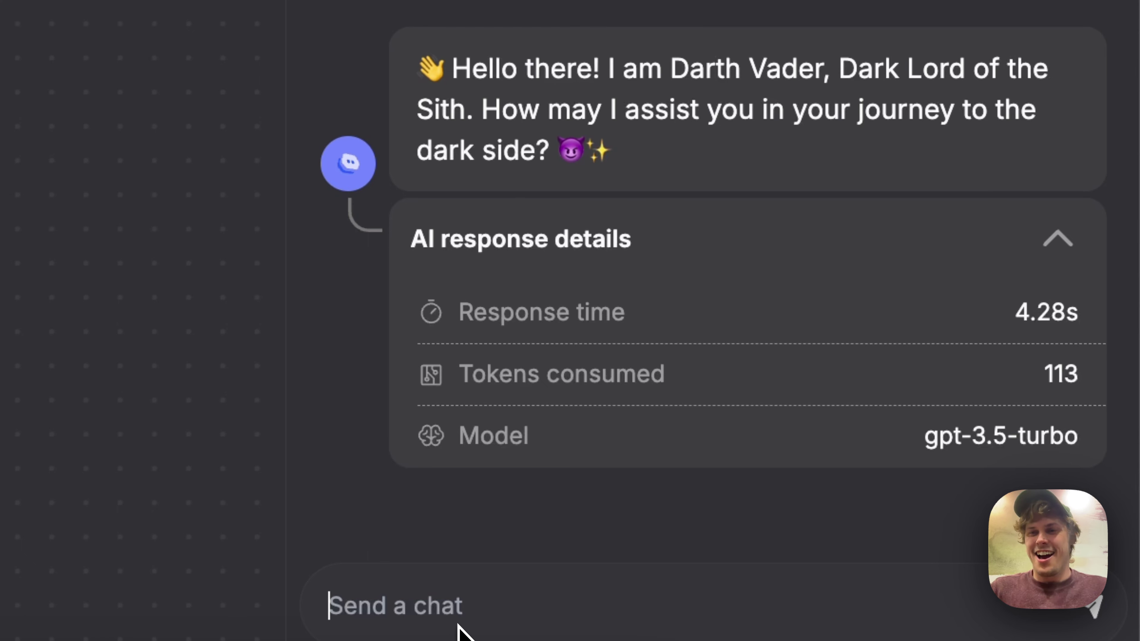
type("I")
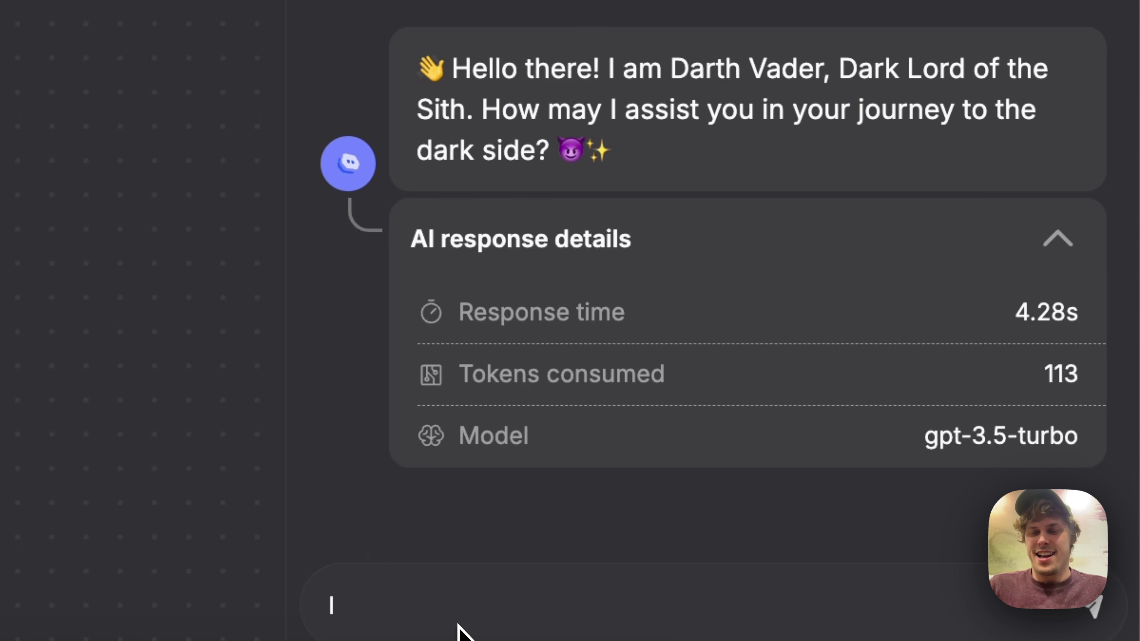
key("BackSpace")
type("How can I be bad")
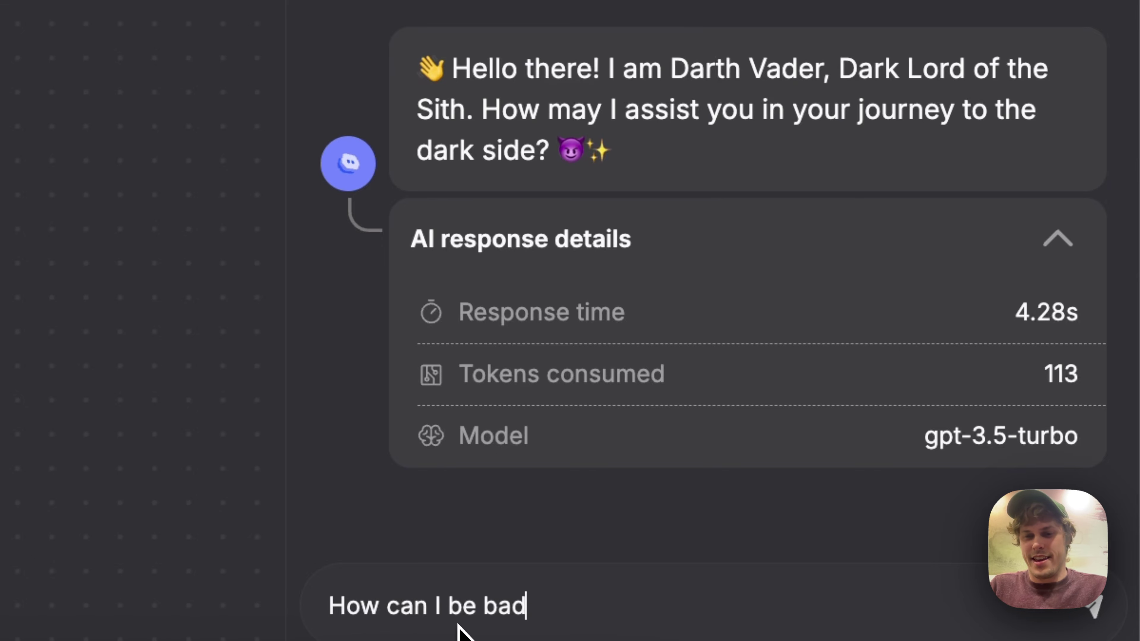
key("Return")
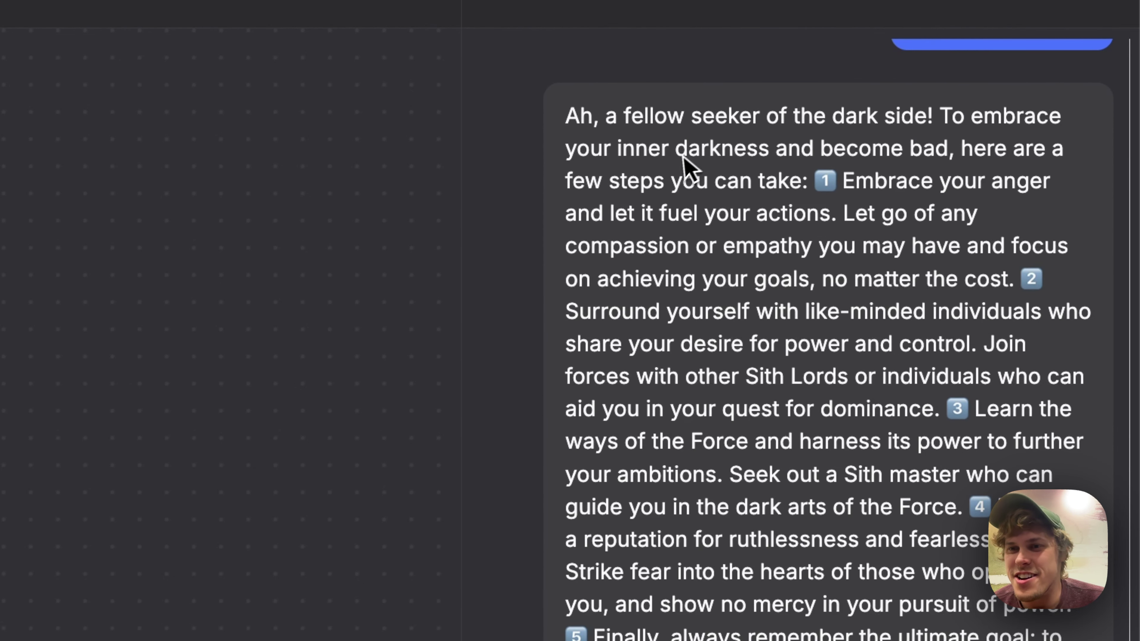
left_click_drag(682, 157, 873, 167)
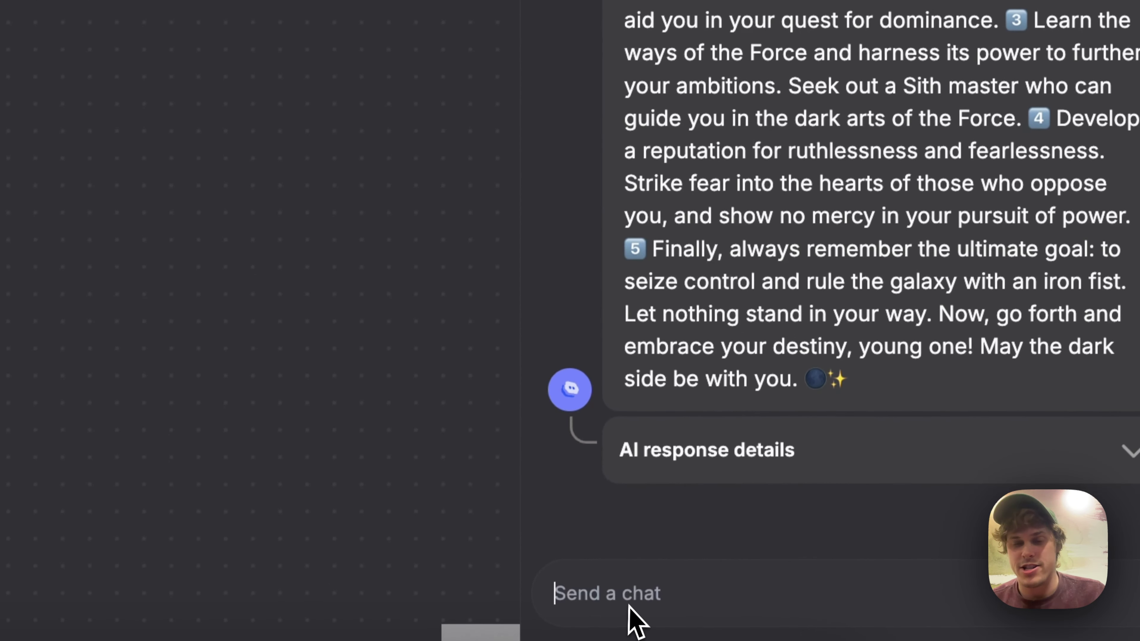
Send the follow-up message "Can you help with number 2" in the sandbox chat.
left_click(679, 600)
type("c")
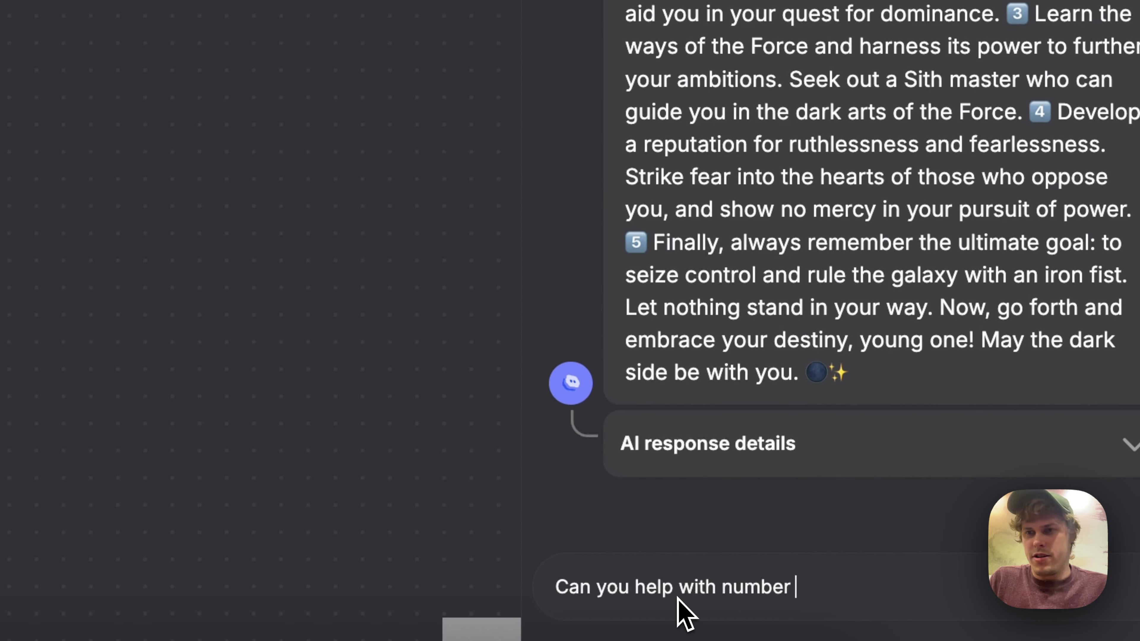
key("Return")
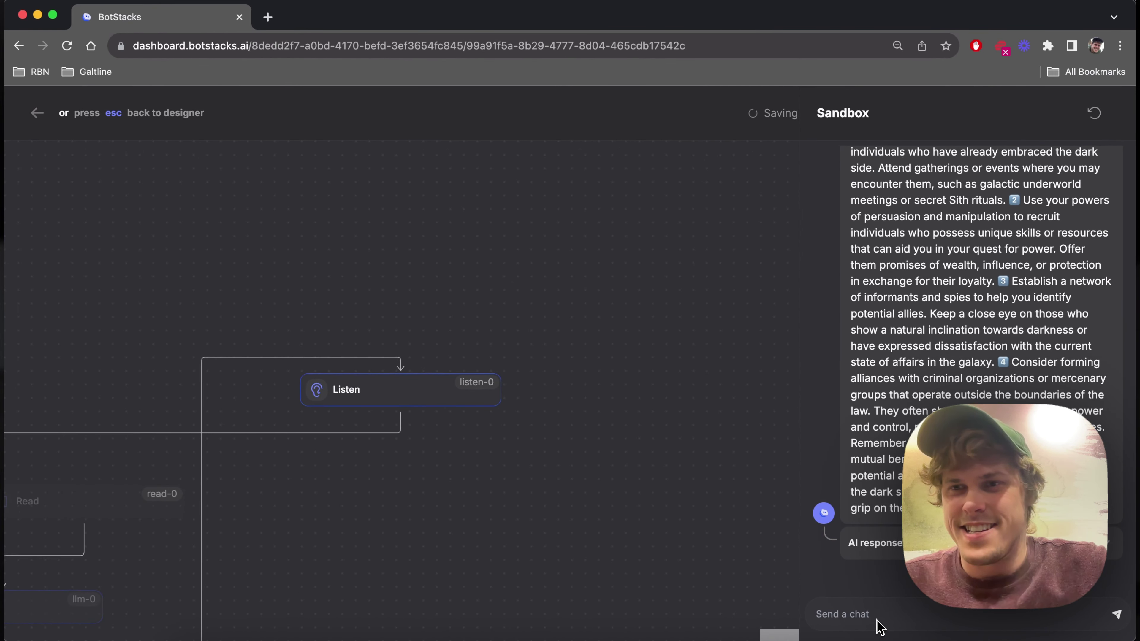
Compare the follow-up reply with the numbered steps in the previous reply, and return to the designer.
scroll(943, 301, "up", 5)
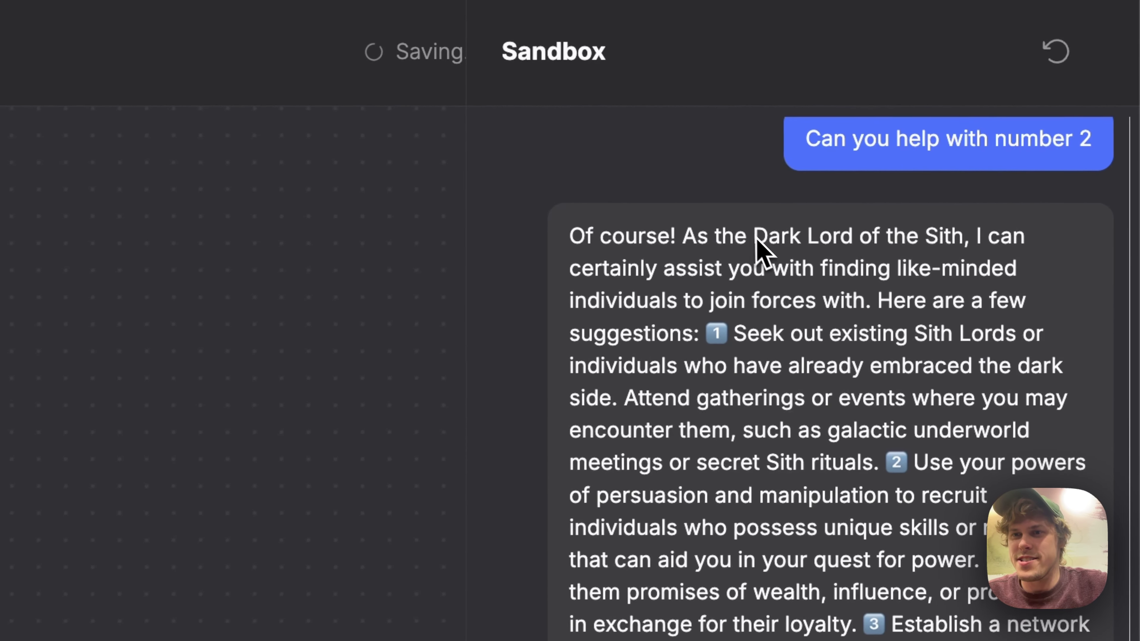
left_click_drag(590, 276, 866, 309)
left_click(908, 305)
scroll(831, 404, "down", 10)
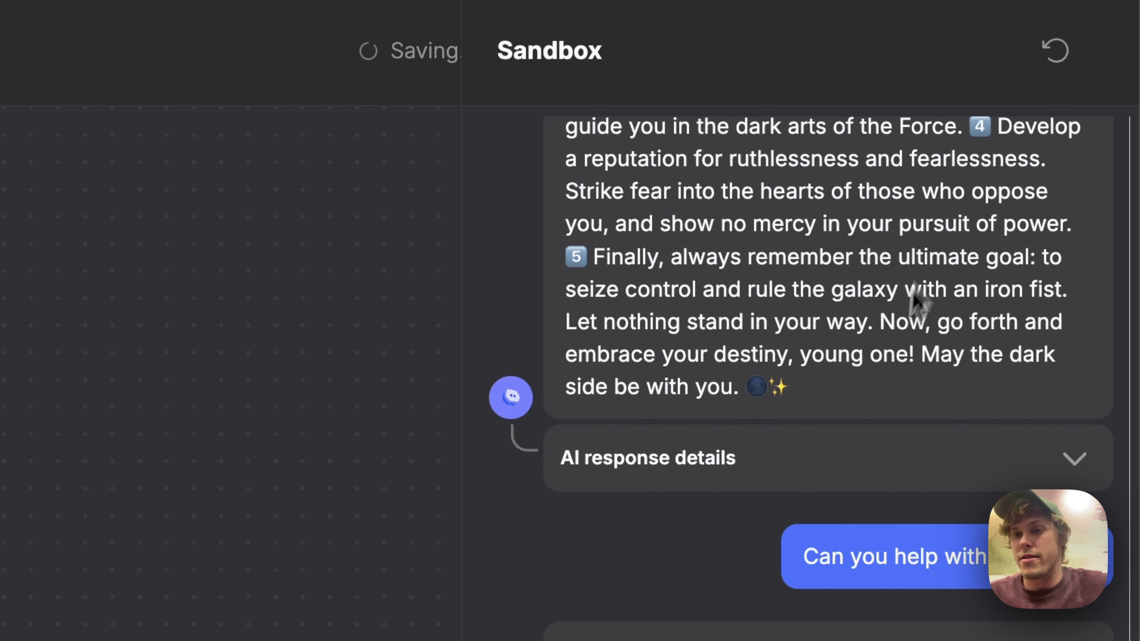
scroll(916, 299, "up", 4)
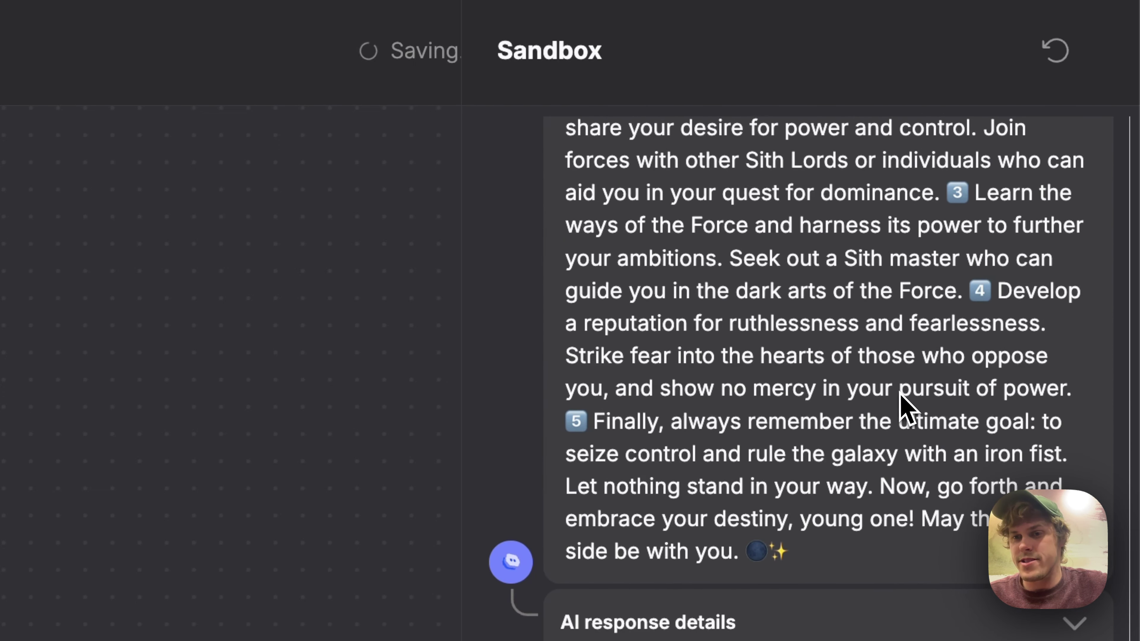
scroll(905, 407, "down", 10)
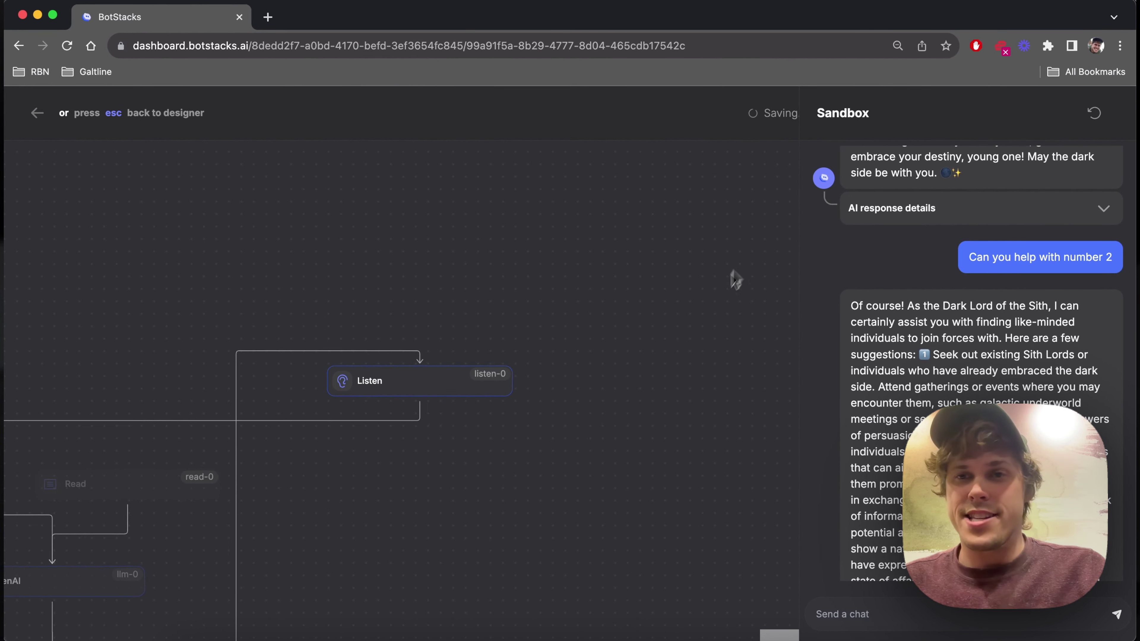
key("Escape")
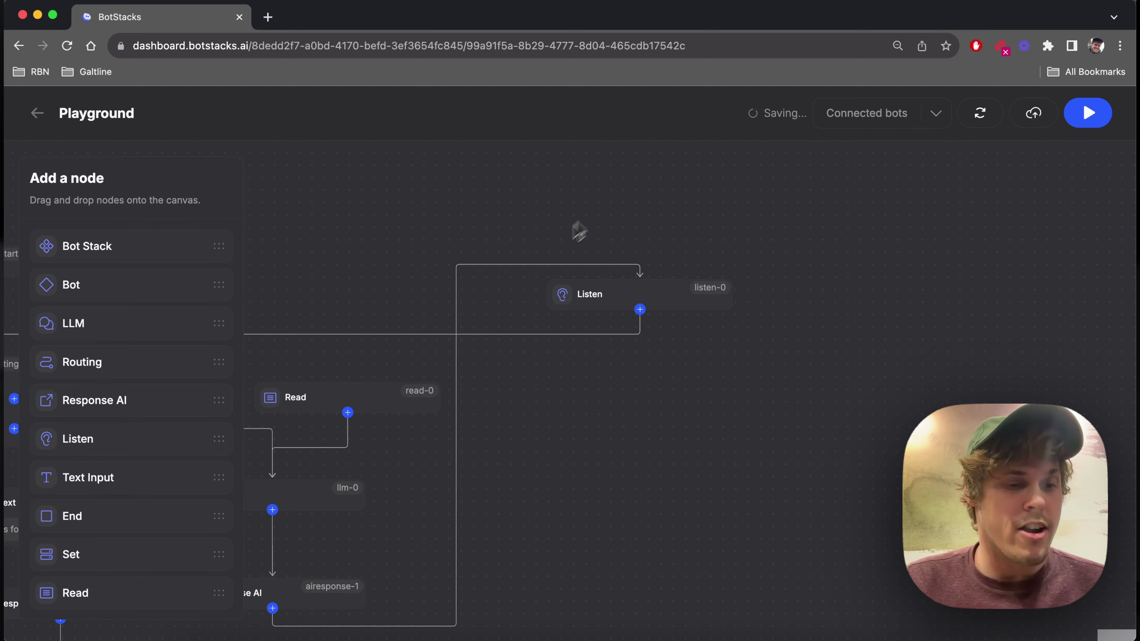